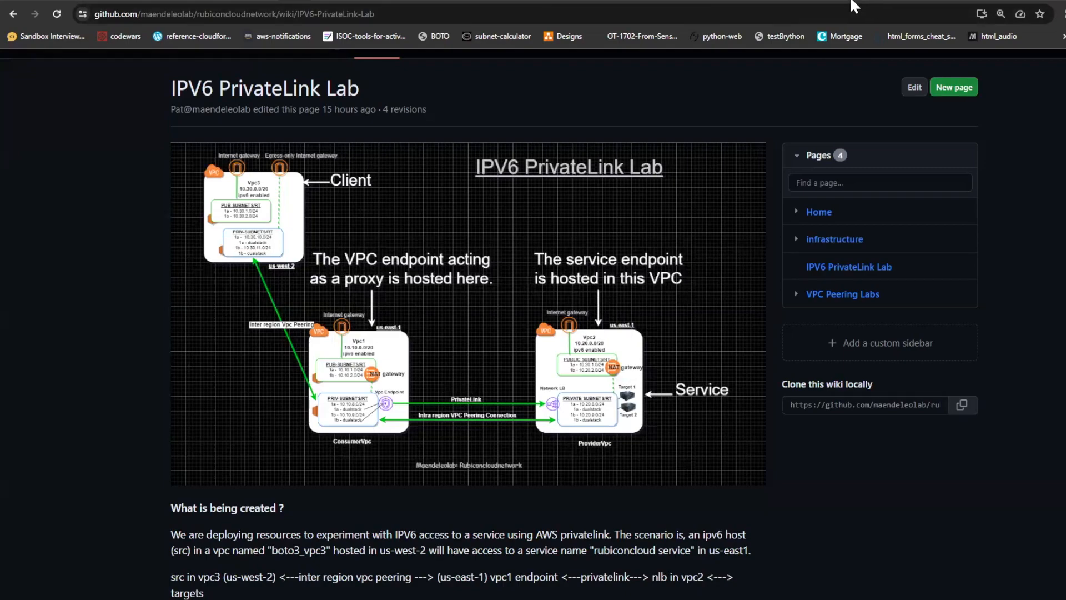
Open the boto3 create_load_balancer reference and highlight the ipv4 and dualstack options of IpAddressType in the request syntax.
click(923, 1)
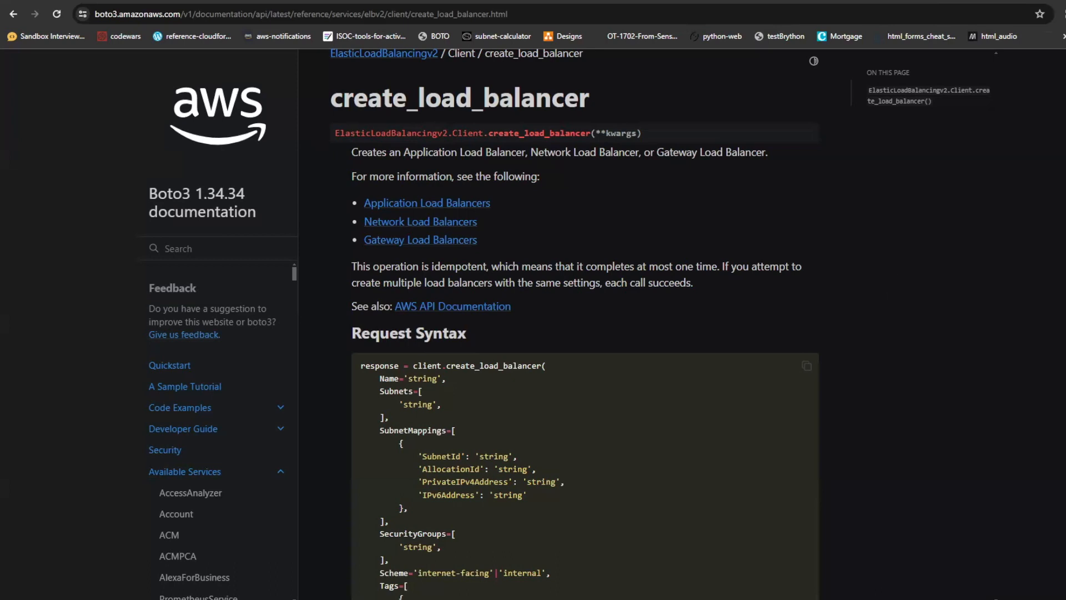
scroll(574, 324, down, 1)
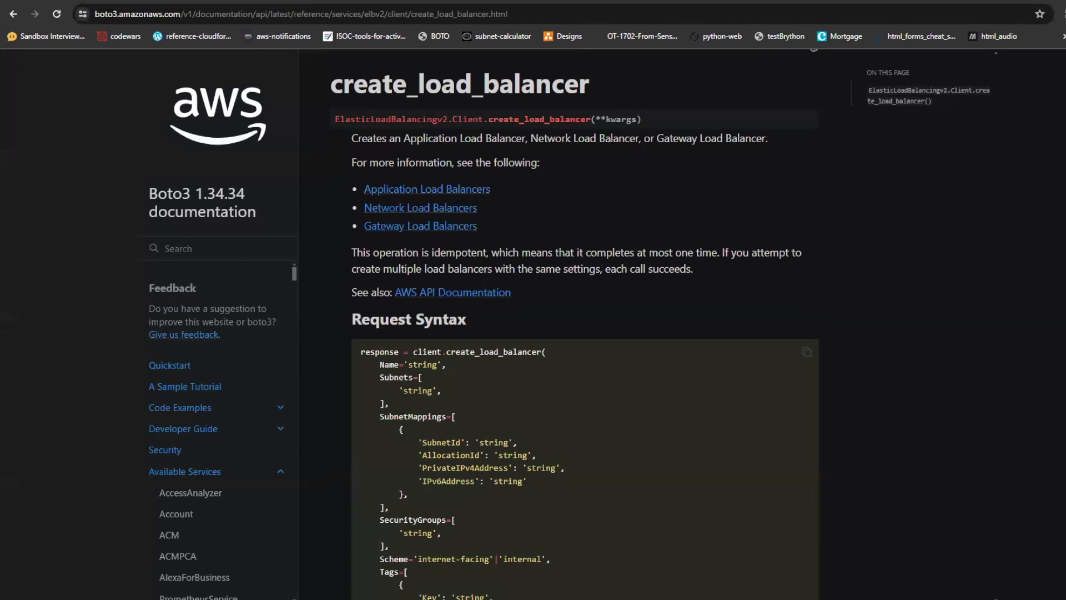
scroll(575, 324, down, 4)
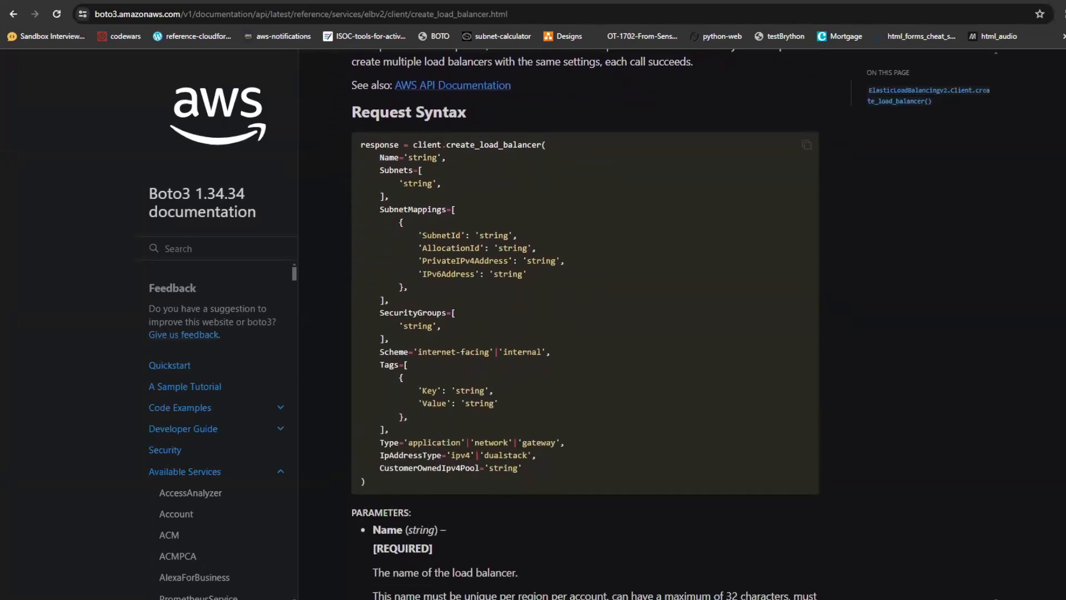
drag(361, 143, 365, 143)
drag(448, 455, 471, 456)
drag(483, 455, 528, 456)
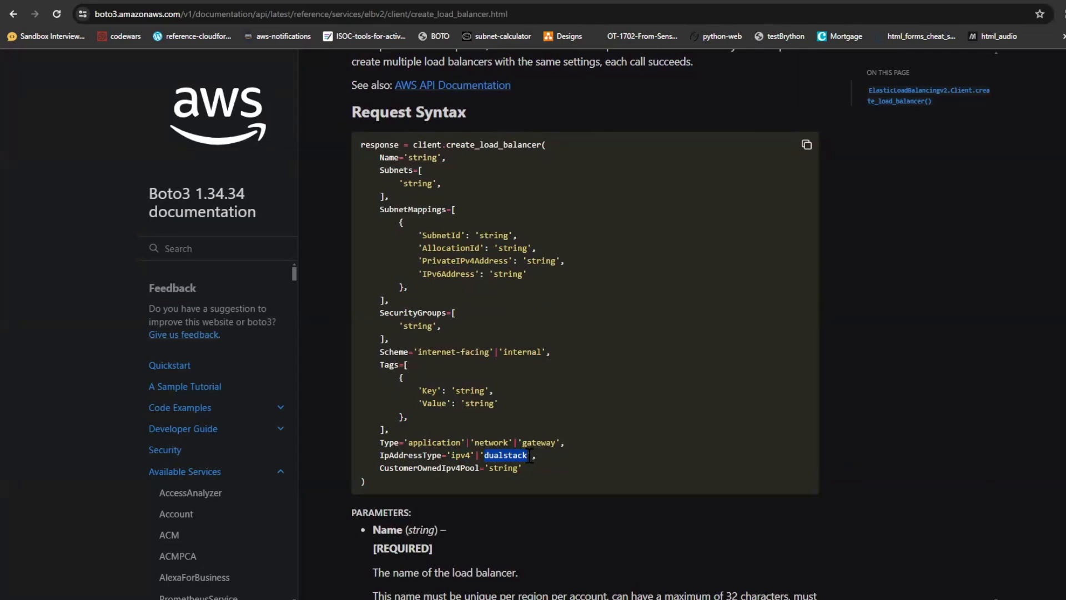
Return to the IPV6 PrivateLink Lab wiki page and review the list of resources to create alongside the architecture diagram.
click(347, 1)
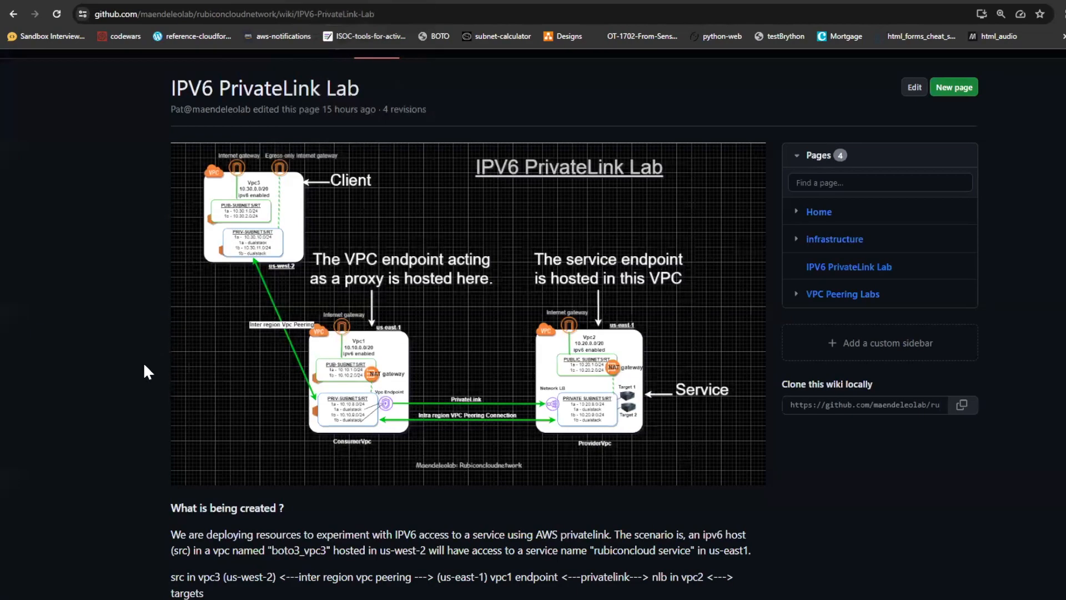
scroll(137, 372, down, 1)
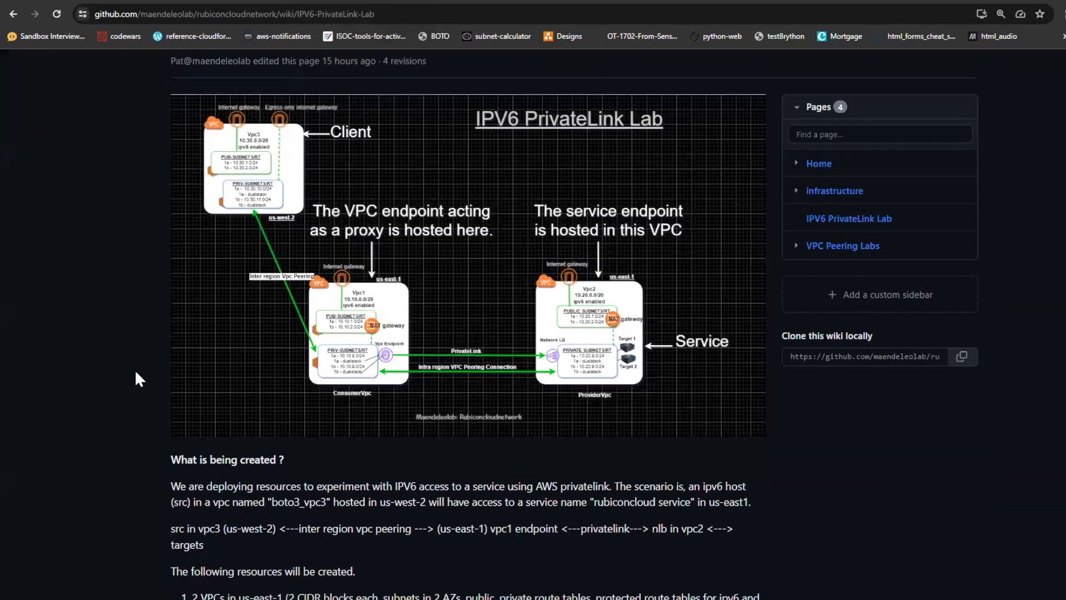
scroll(136, 372, down, 3)
scroll(136, 372, down, 2)
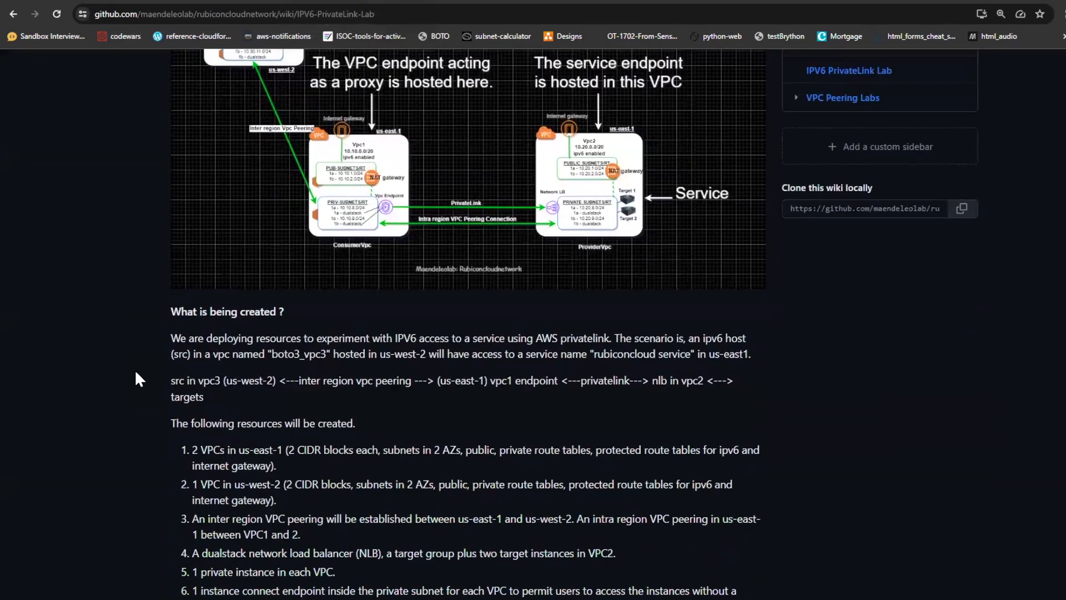
scroll(135, 372, down, 1)
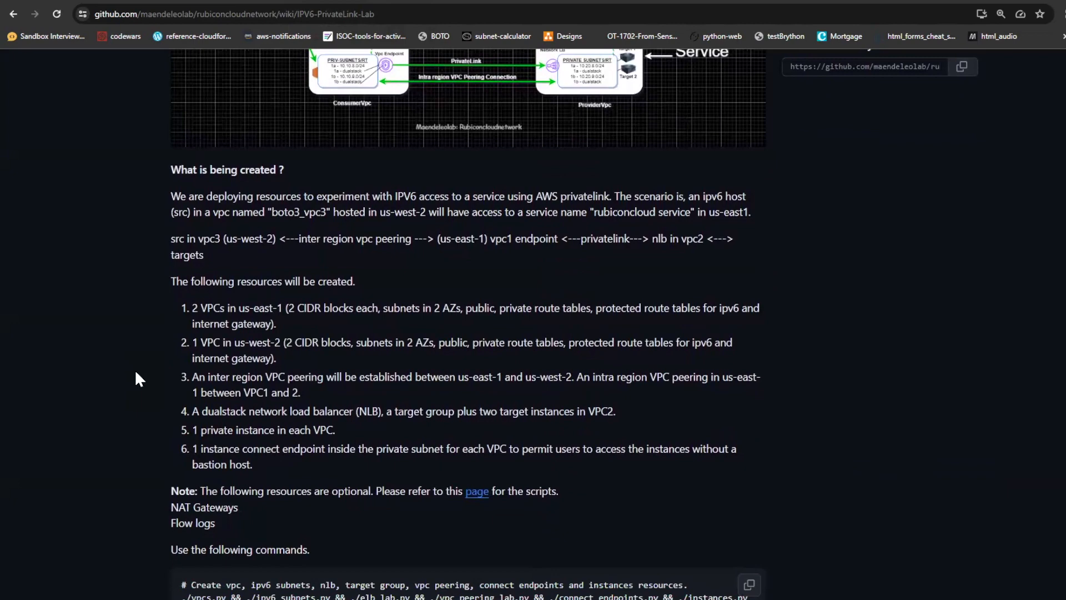
scroll(135, 372, down, 1)
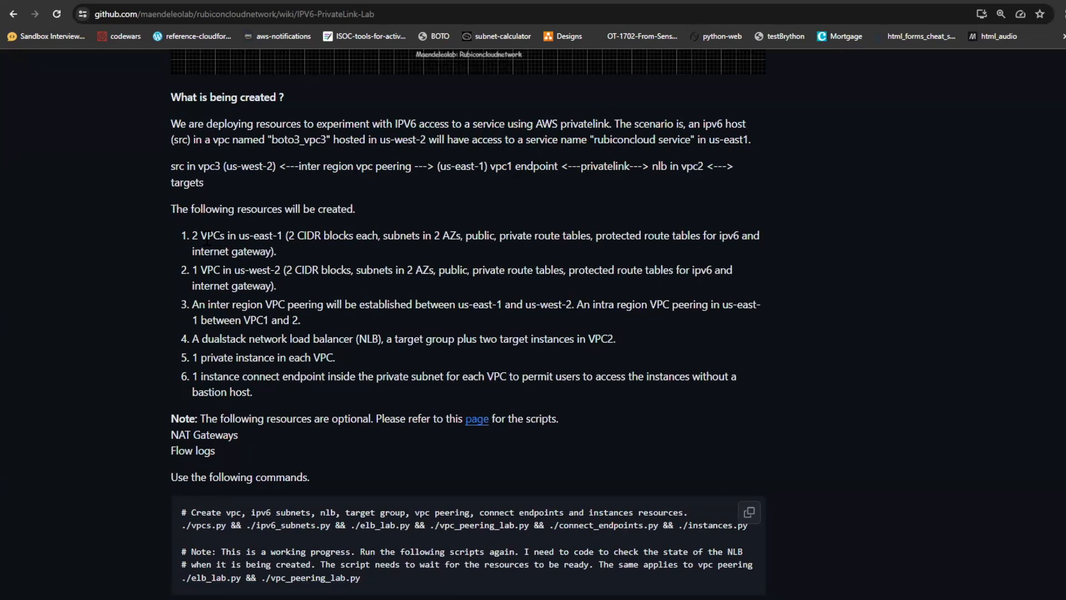
scroll(147, 240, up, 6)
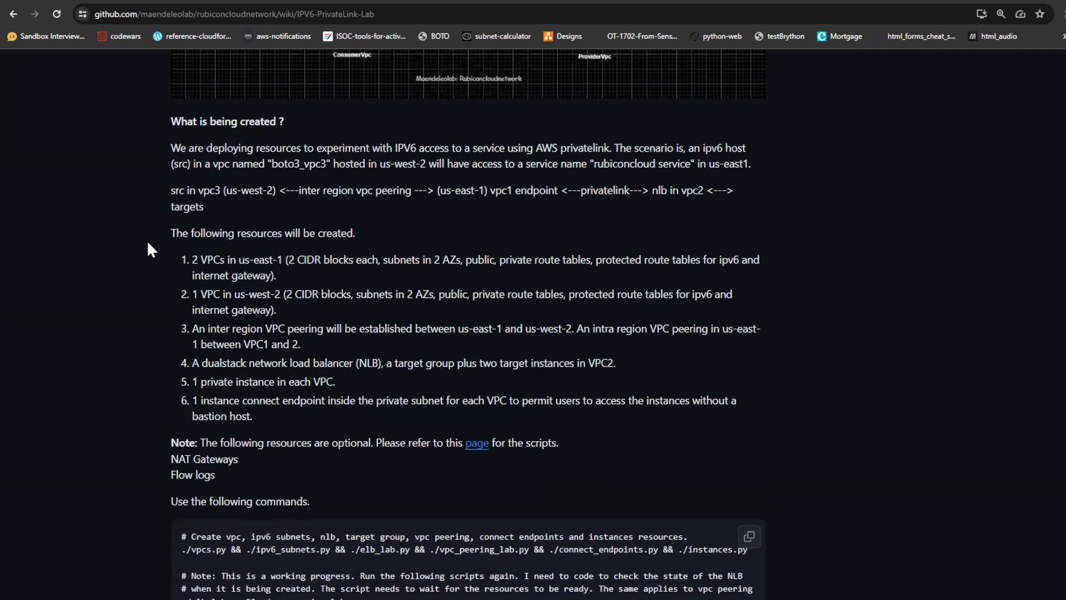
scroll(272, 228, up, 2)
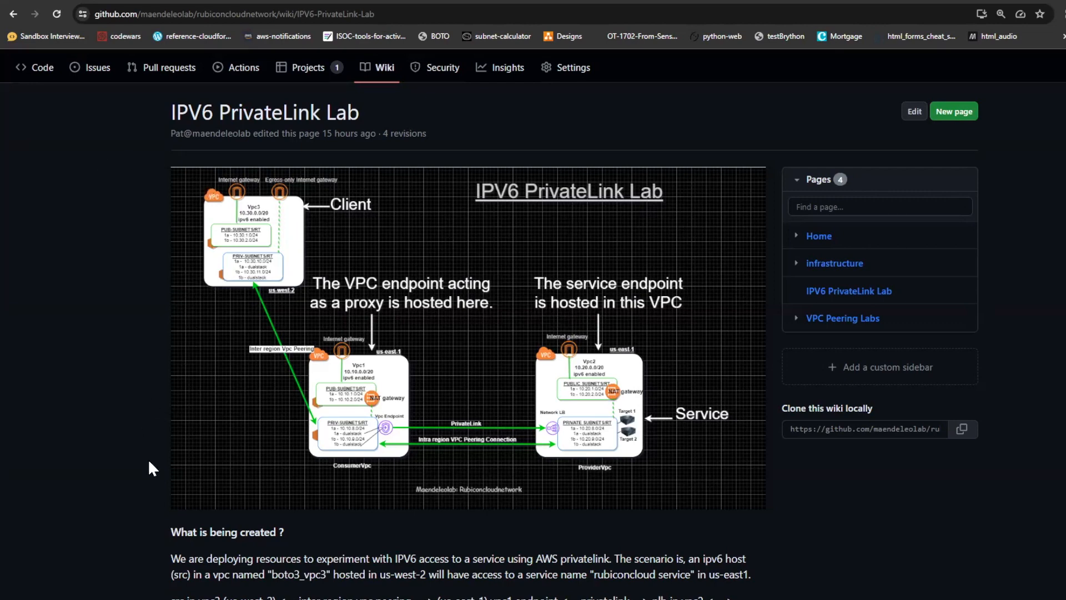
Read the wiki's deployment section, highlighting the optional NAT Gateways, the scripts page reference and the resource creation command.
scroll(149, 462, down, 6)
scroll(148, 459, down, 2)
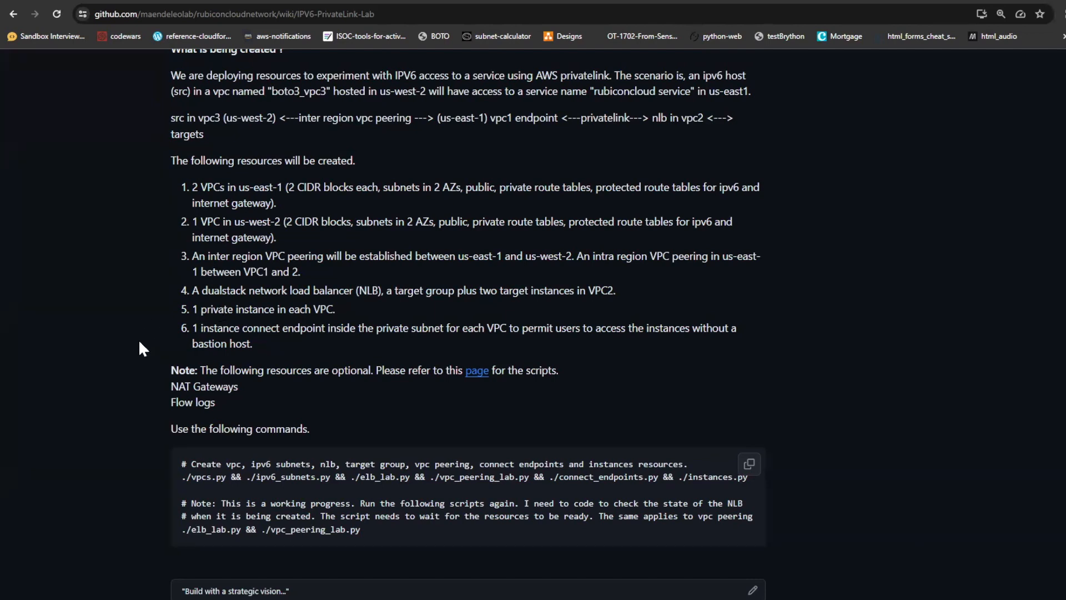
scroll(141, 344, down, 2)
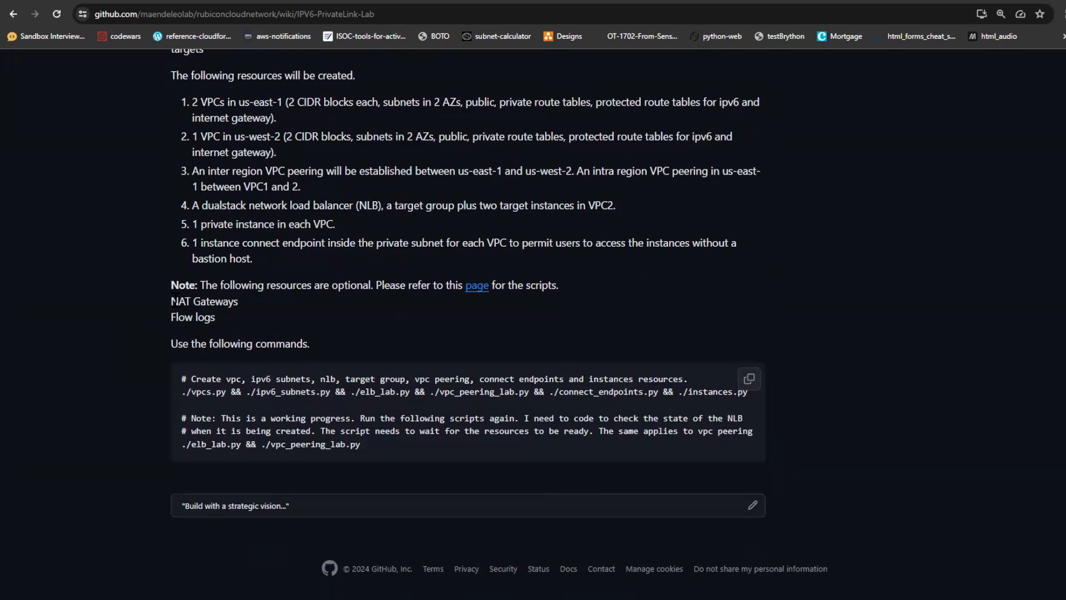
drag(171, 301, 241, 301)
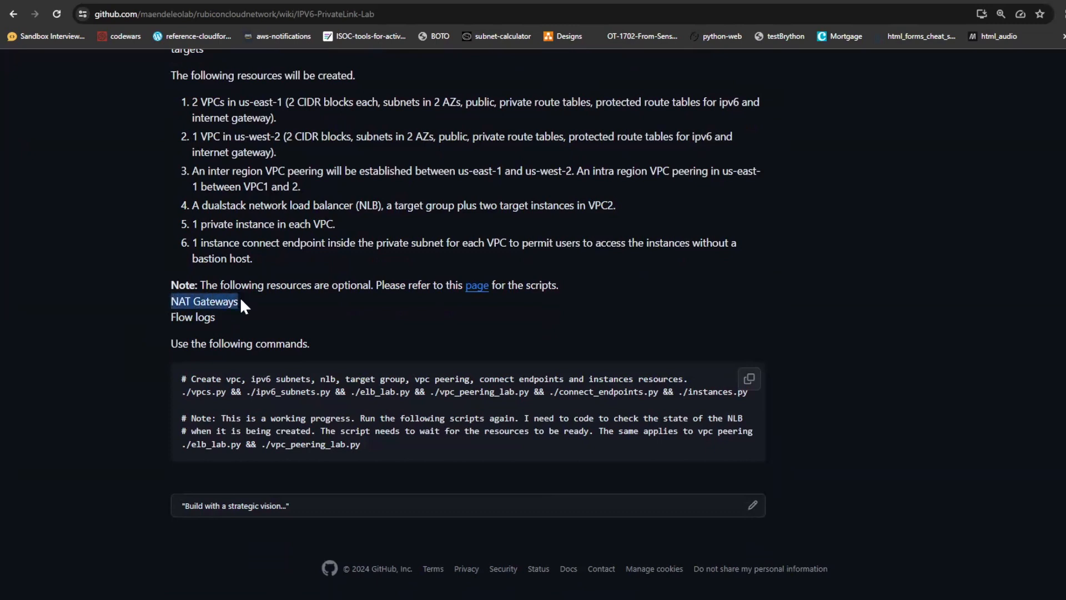
drag(431, 285, 518, 285)
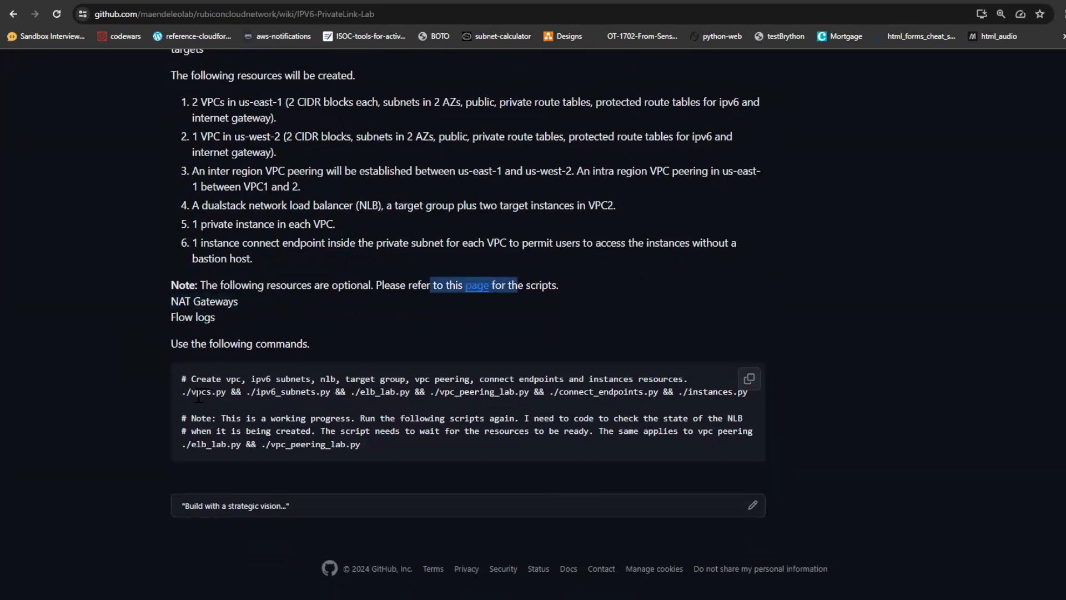
drag(187, 392, 626, 393)
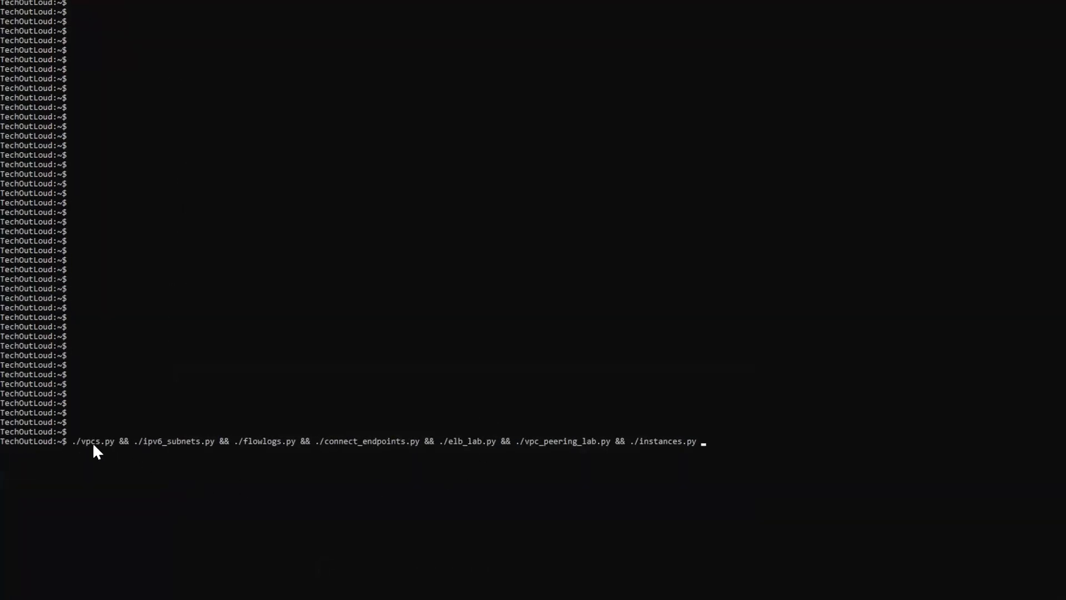
Examine the chained deployment command in the terminal, highlighting its scripts one by one from vpcs.py to instances.py.
drag(76, 441, 114, 441)
drag(134, 442, 200, 443)
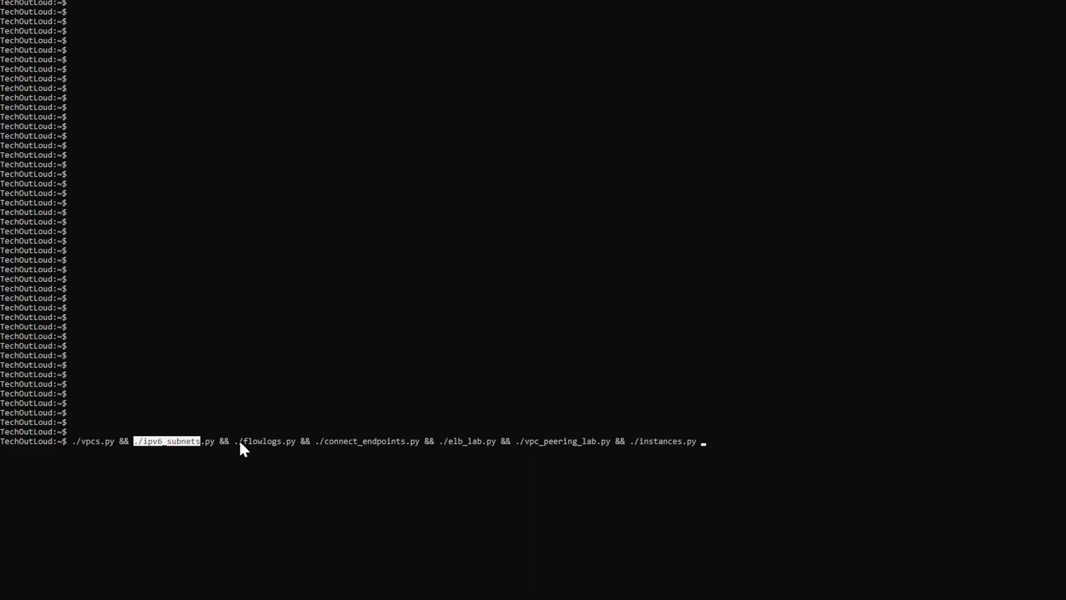
drag(240, 442, 275, 444)
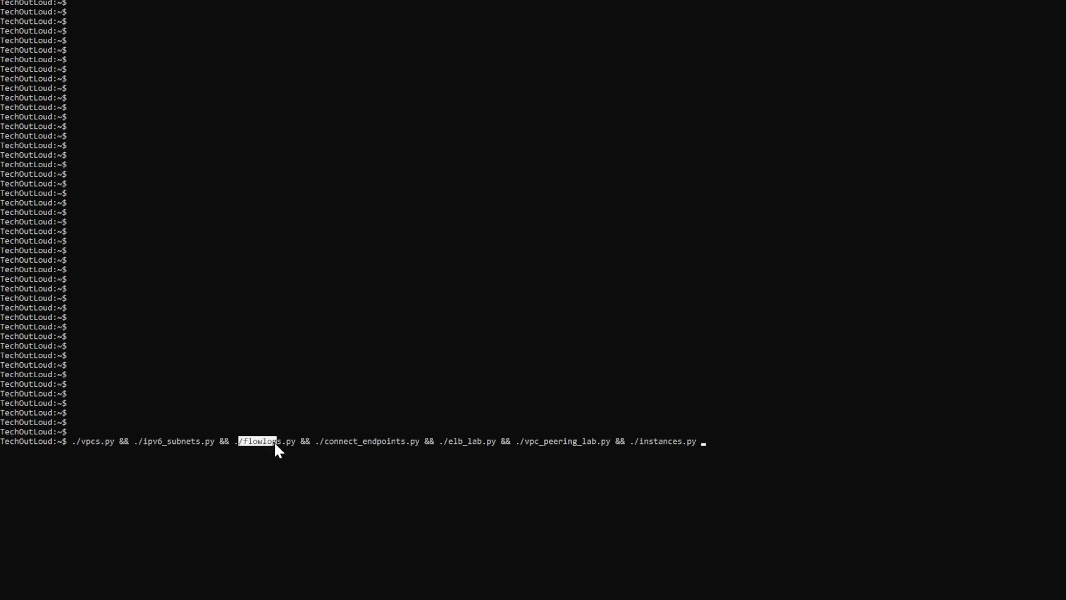
click(326, 442)
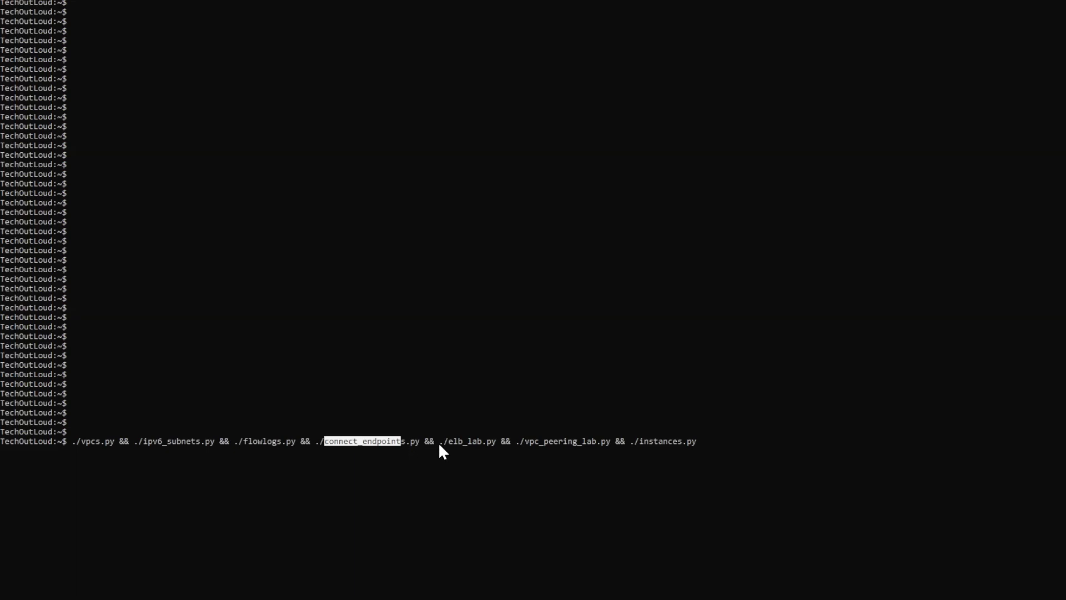
drag(449, 442, 468, 443)
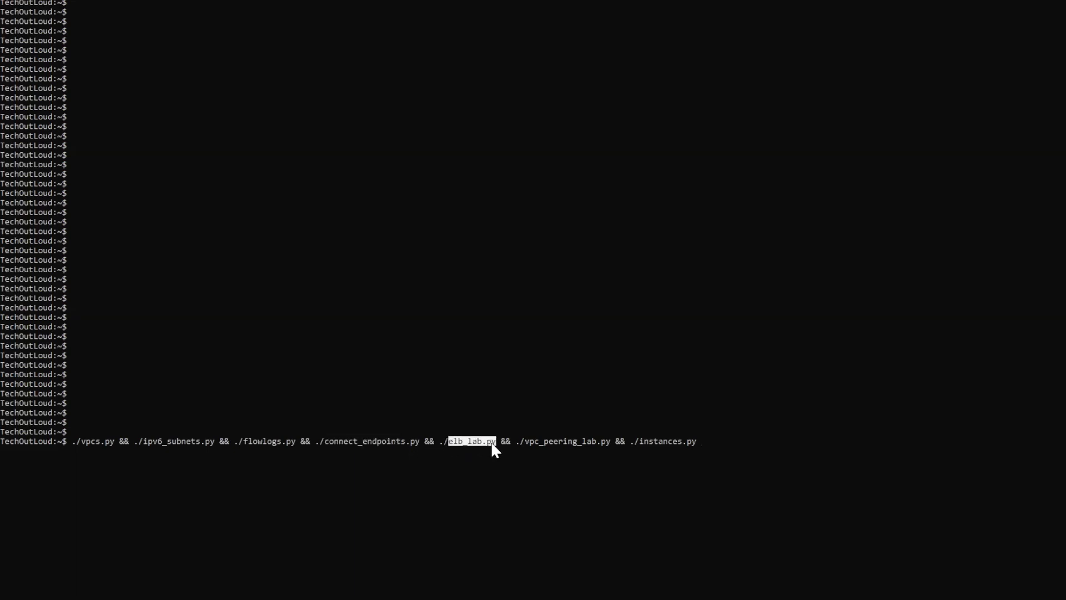
drag(522, 443, 673, 442)
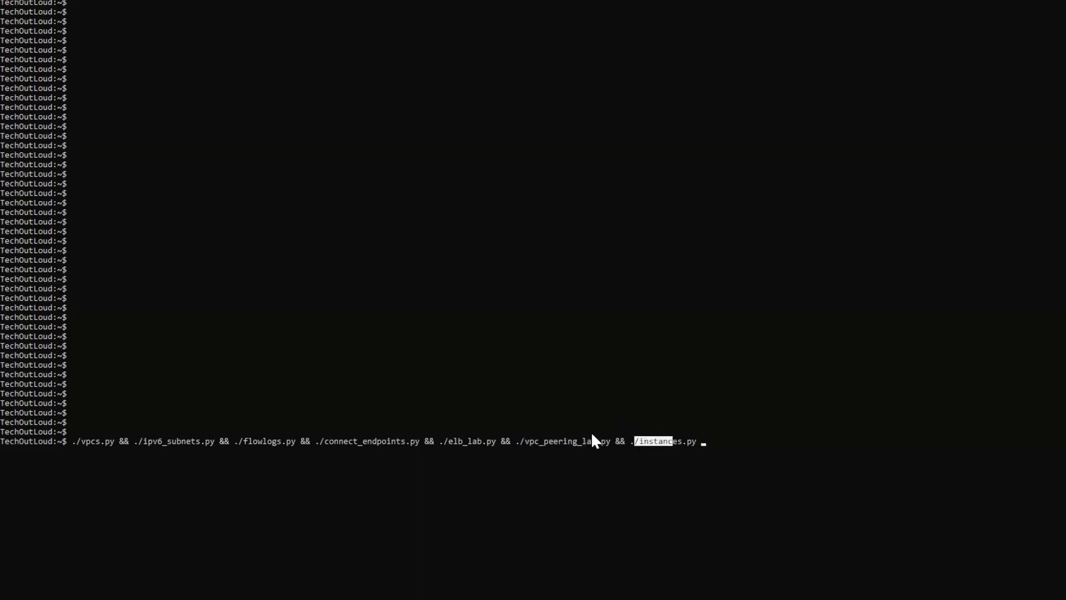
Switch to the AWS VPC console in the browser, refresh the VPC list and change the region to US West (Oregon).
click(416, 599)
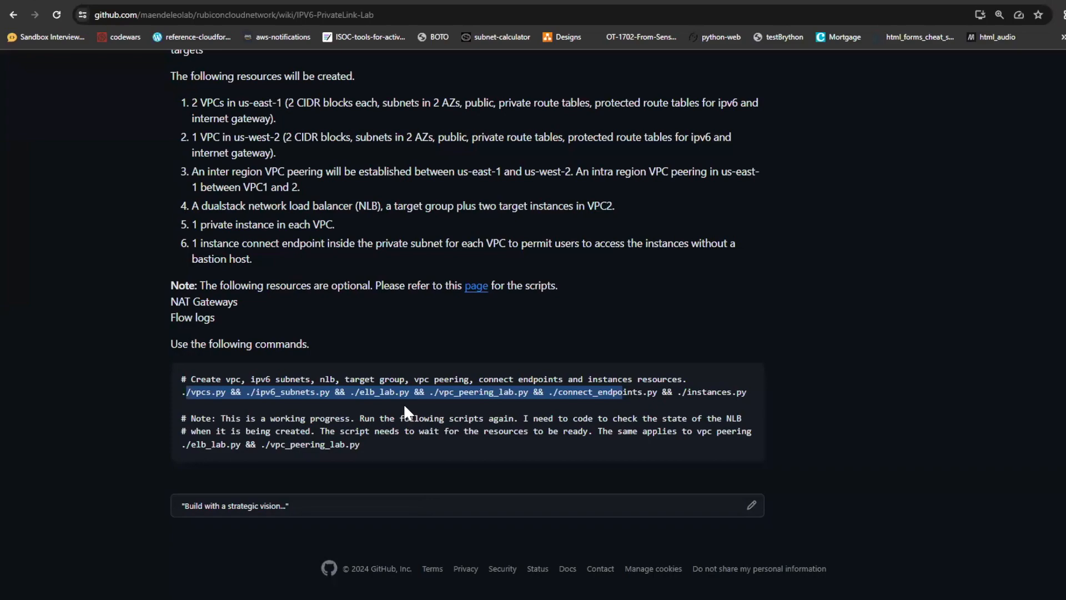
click(200, 8)
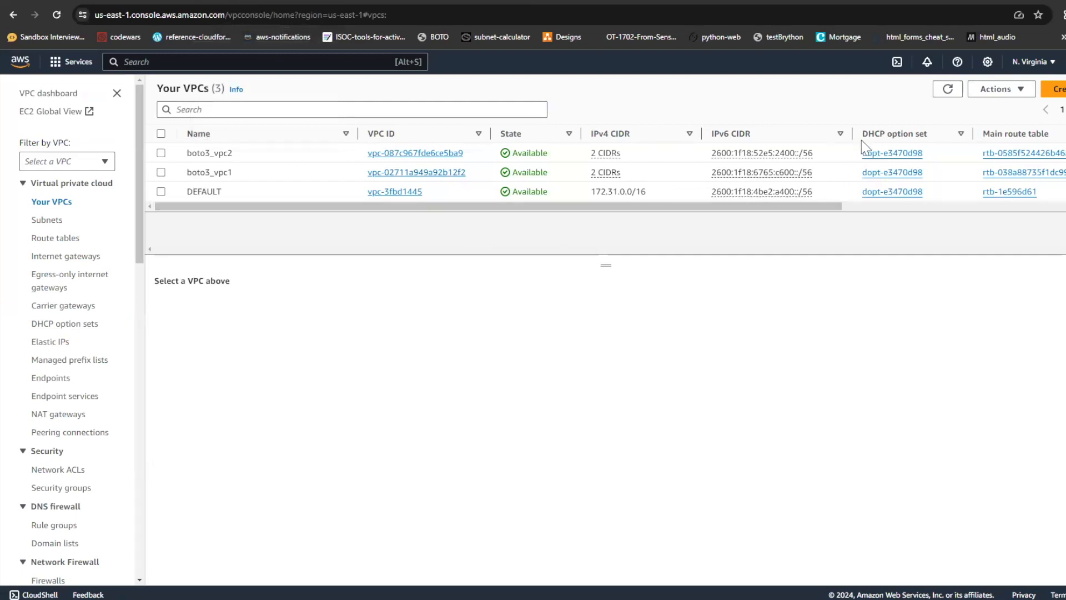
click(947, 89)
click(1031, 62)
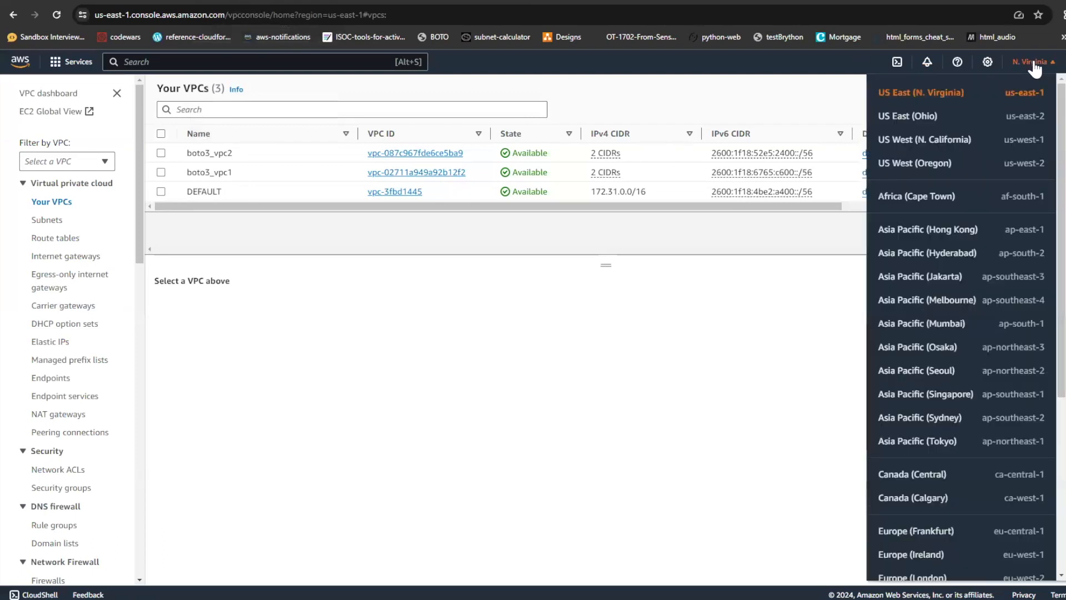
click(989, 171)
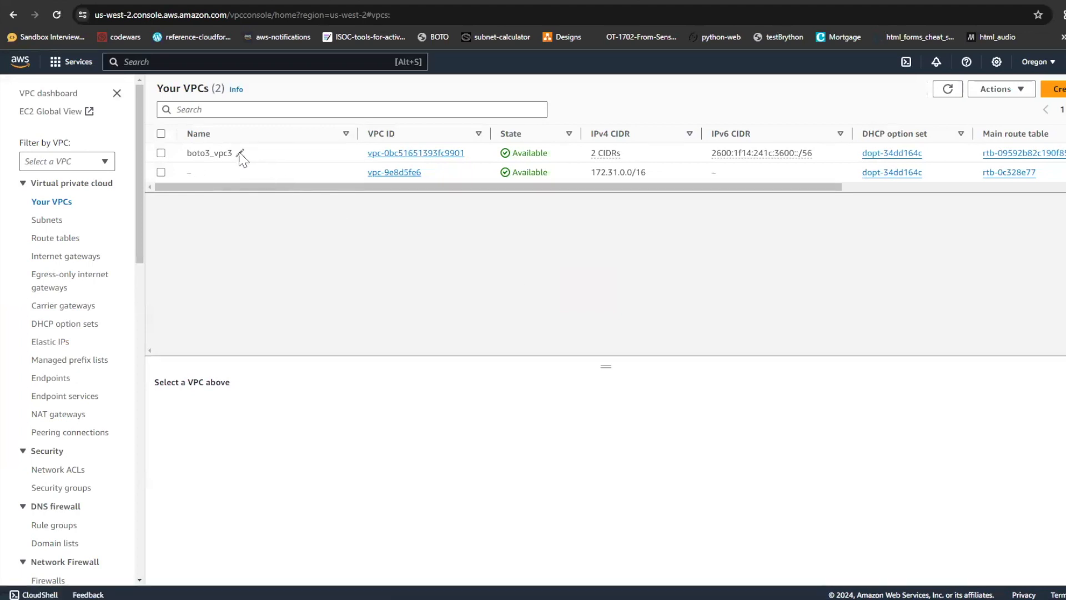
Review the Oregon subnets and route tables, highlighting the boto3_vpc3_protected_ipv6_rt_az1 route table.
click(48, 220)
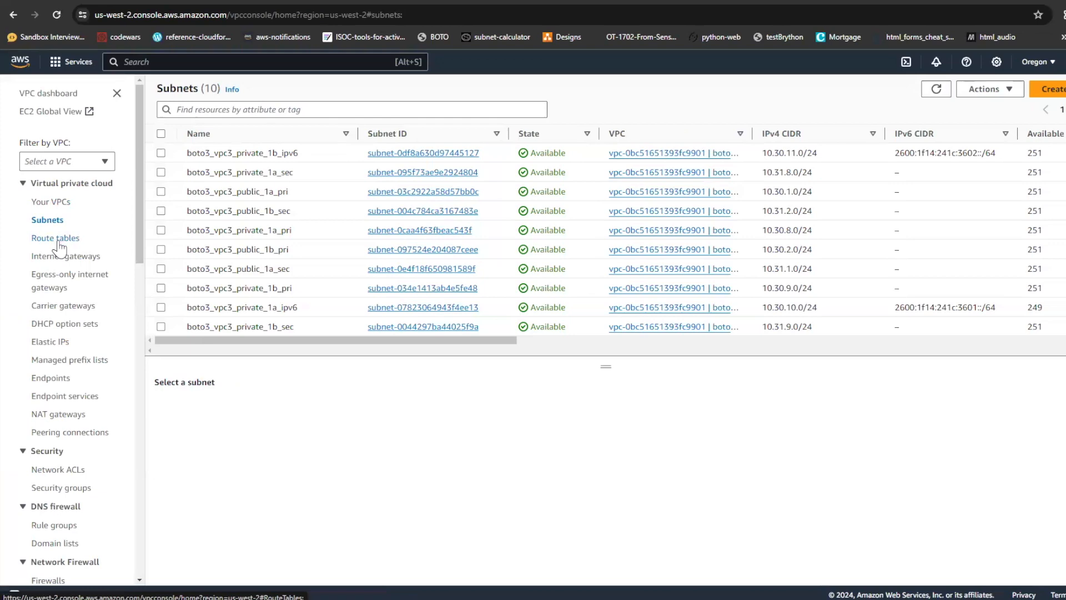
click(56, 238)
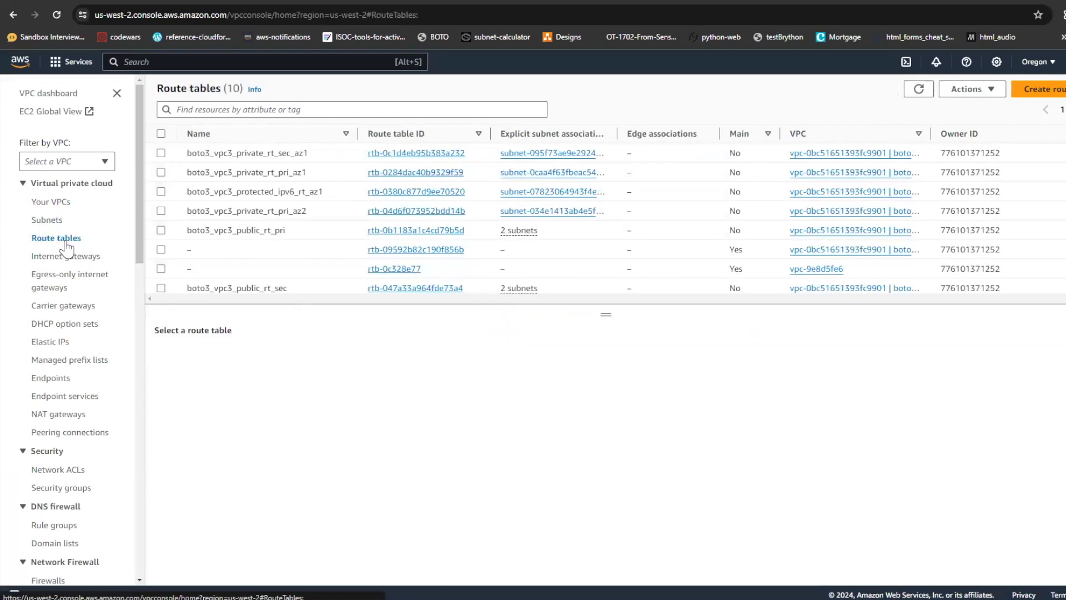
drag(188, 192, 321, 196)
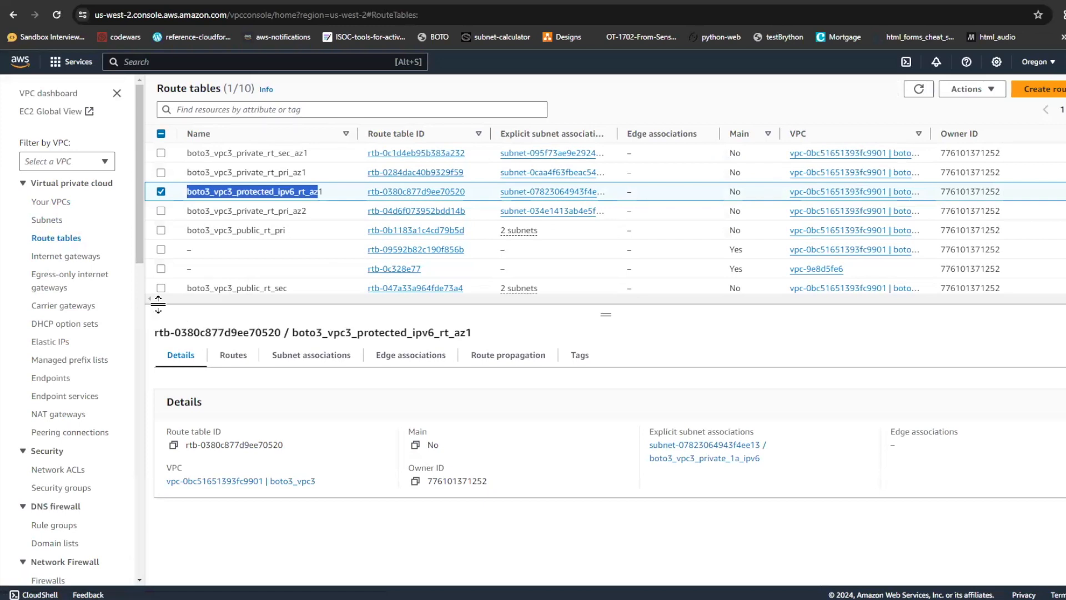
Check the internet gateways, Elastic IPs and managed prefix lists in the Oregon region.
click(82, 260)
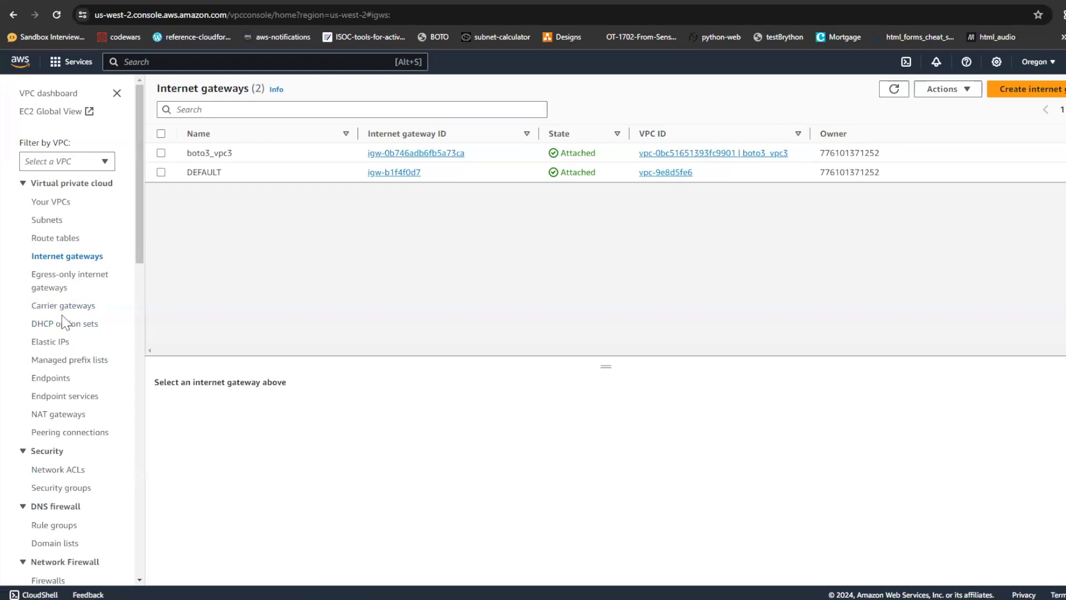
click(54, 344)
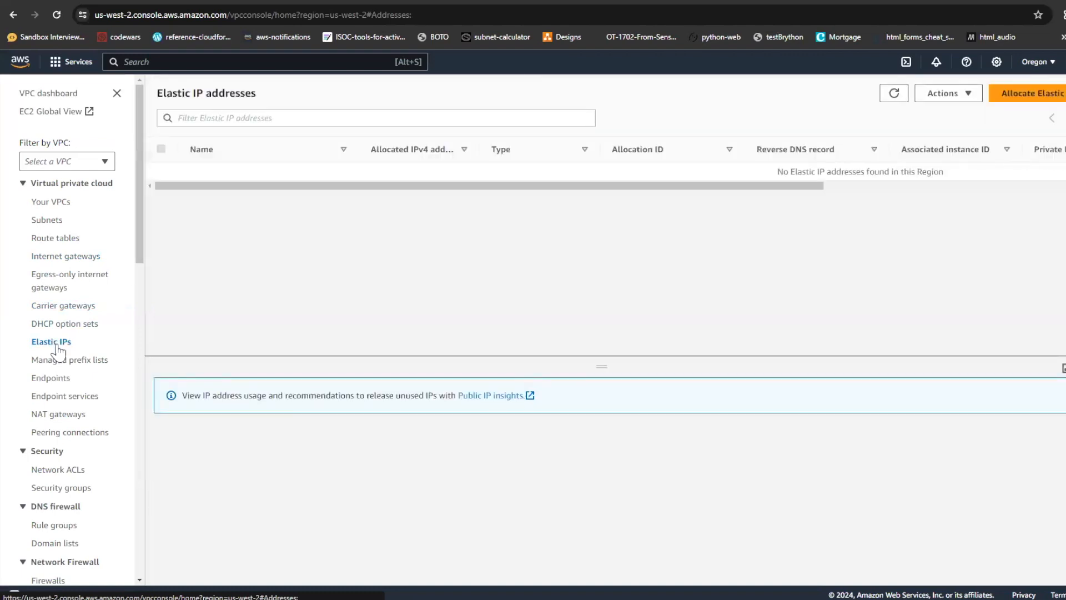
click(59, 362)
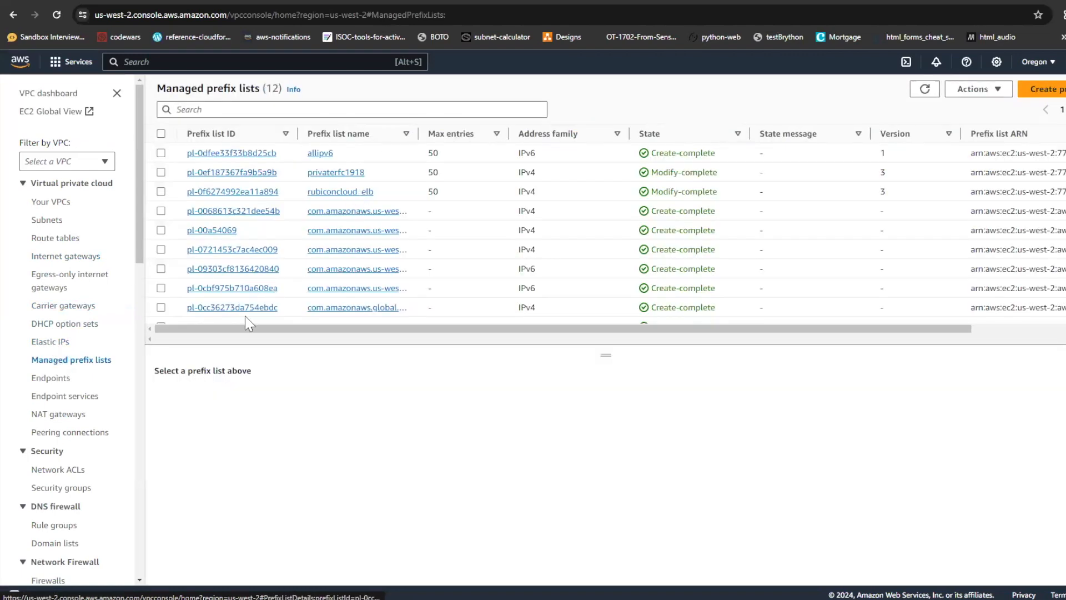
Check the Oregon region's endpoints, endpoint services, NAT gateways and peering connections.
click(53, 379)
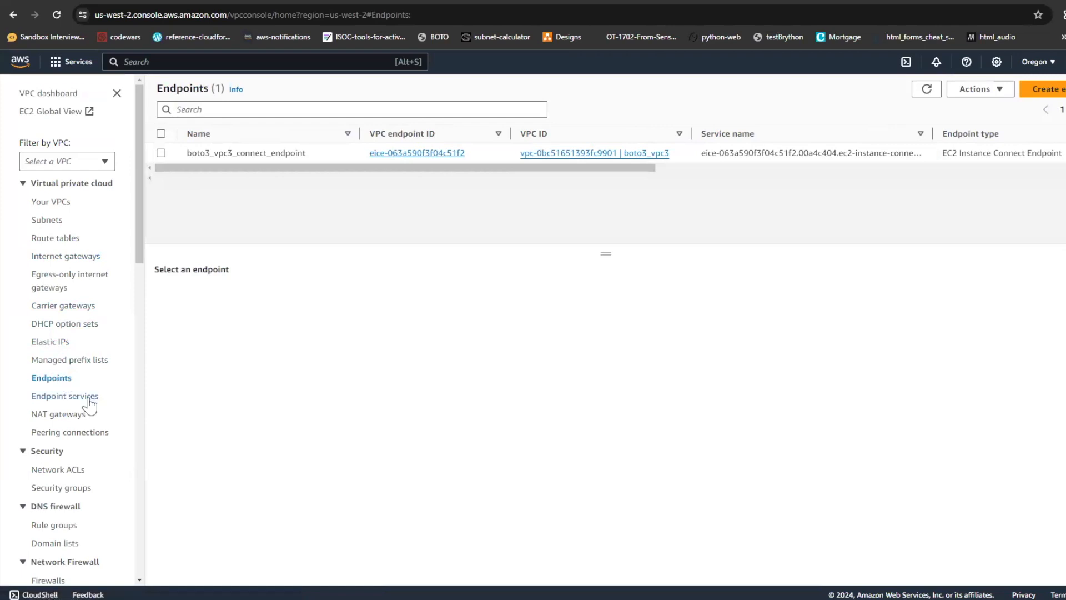
click(62, 407)
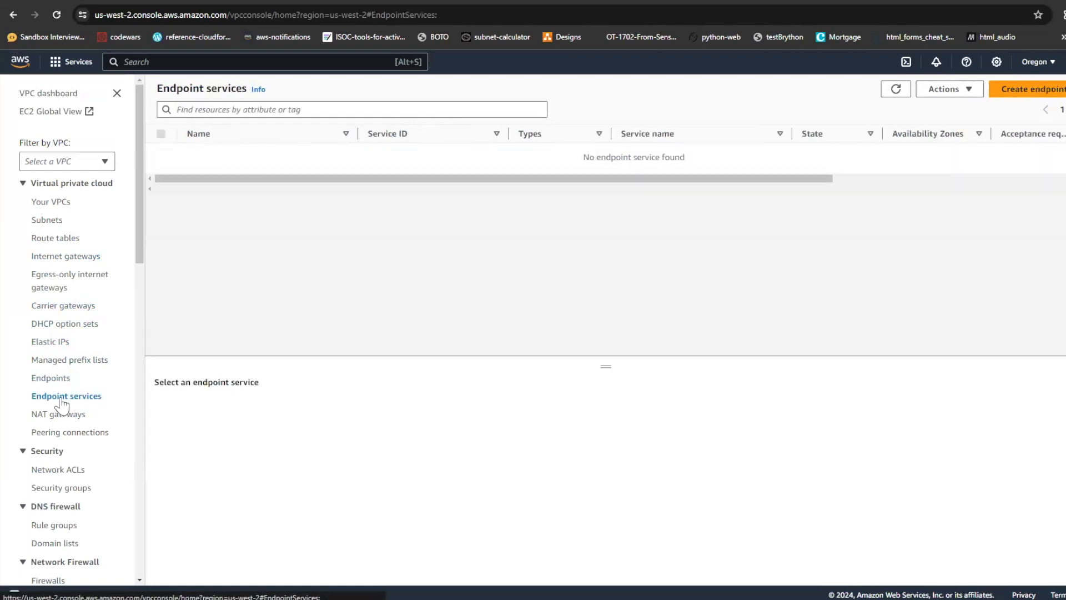
click(55, 423)
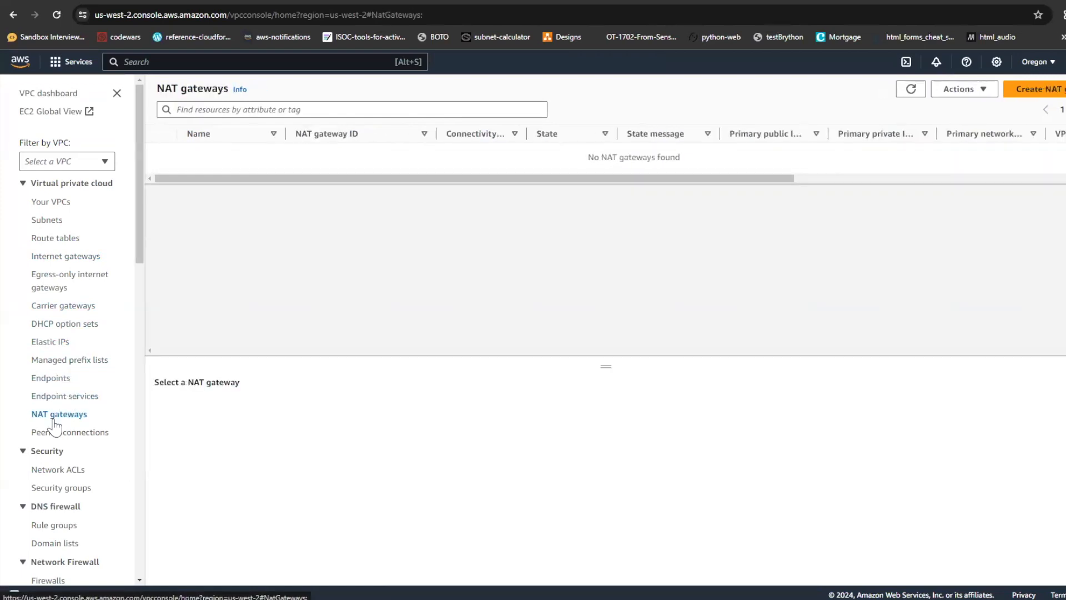
click(64, 436)
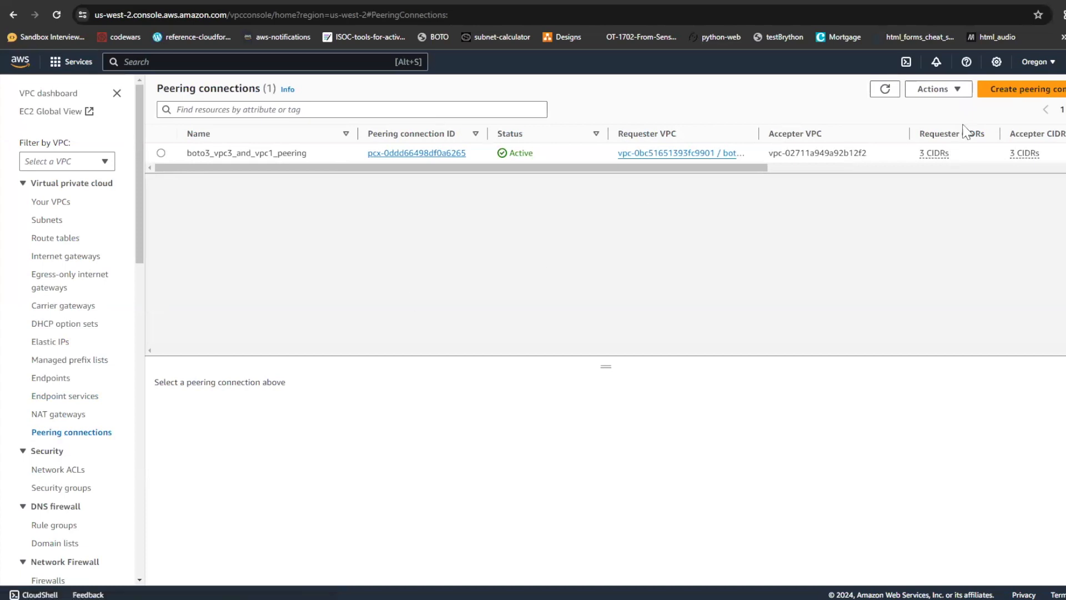
Change the region to US East (N. Virginia) and open the EC2 console in a new browser tab.
click(1055, 64)
click(1026, 92)
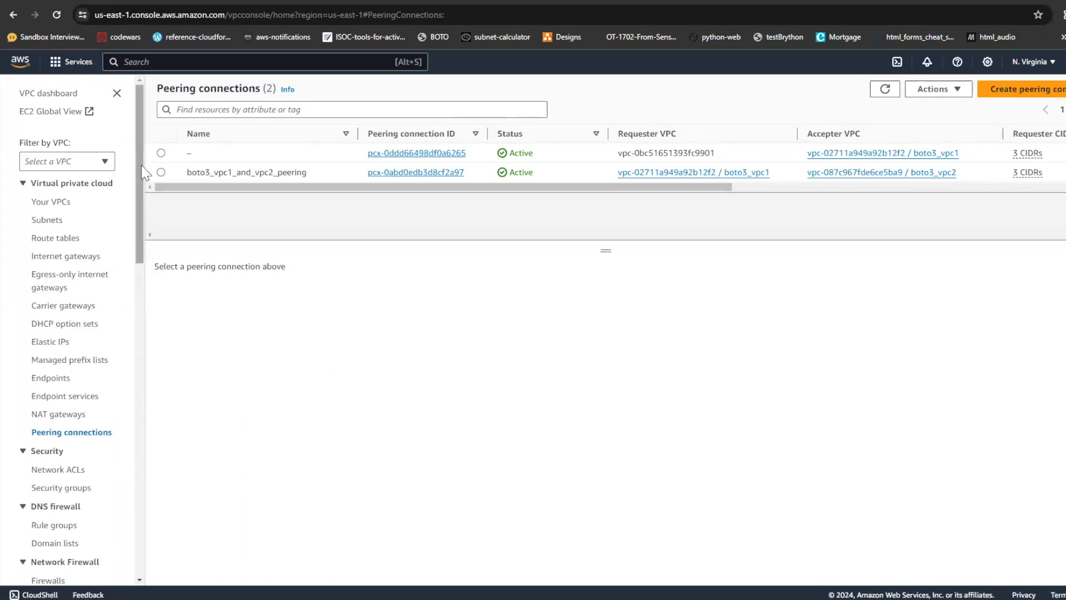
click(62, 61)
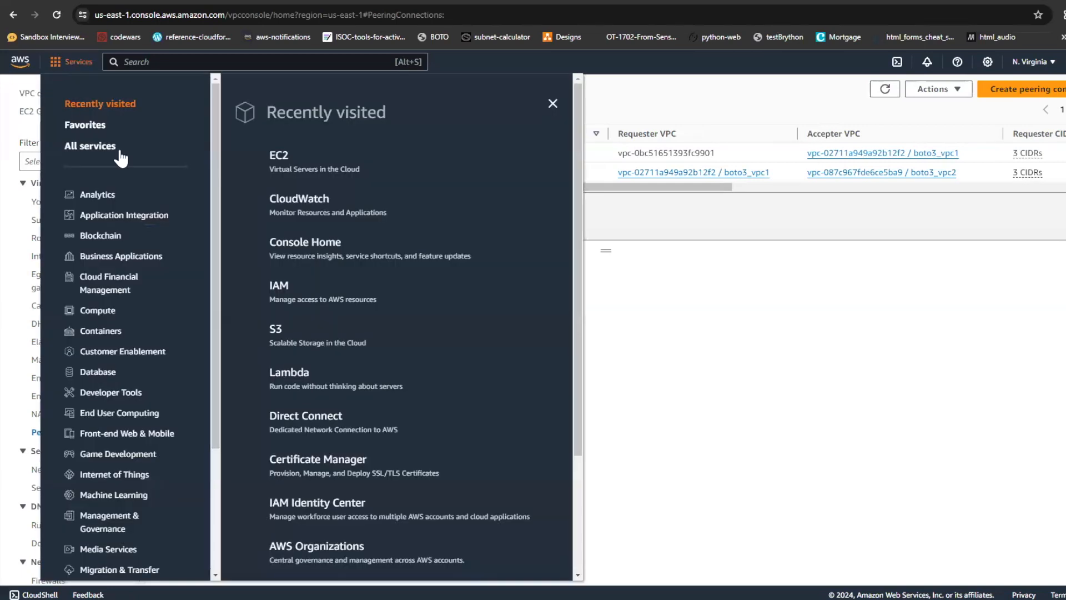
right_click(278, 155)
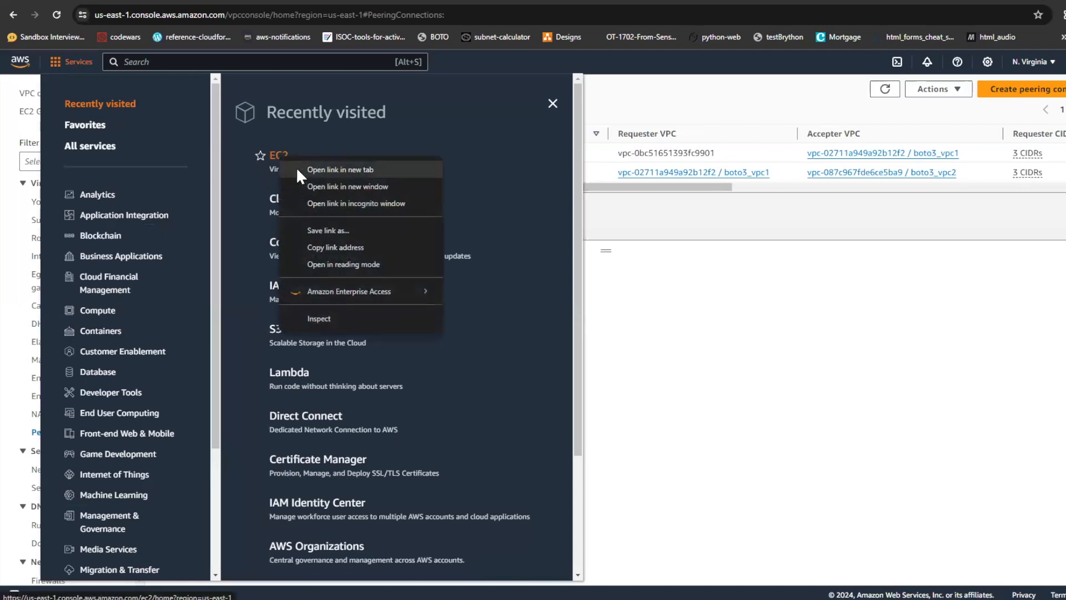
click(303, 168)
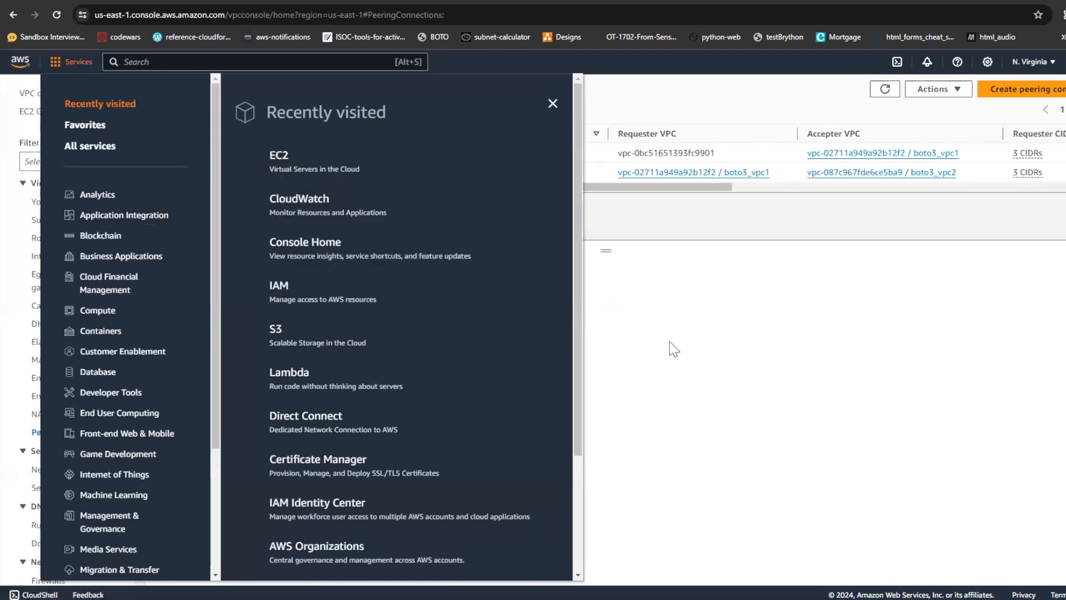
click(669, 341)
click(228, 3)
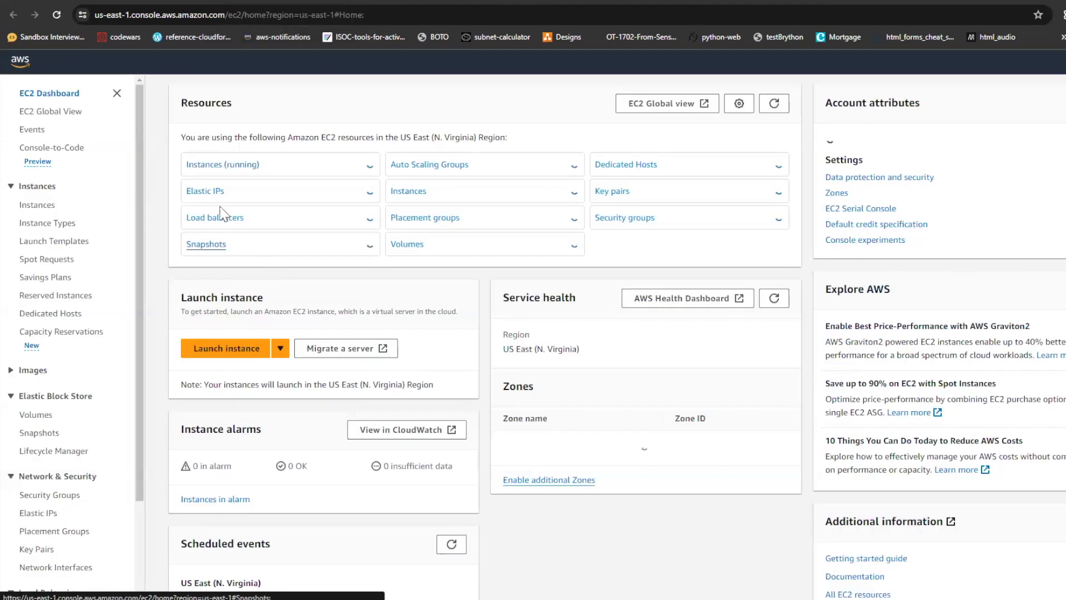
Check the EC2 load balancers and target groups, and review the vpc2-rubiconcloud-targets group's details and registered targets.
drag(141, 348, 143, 454)
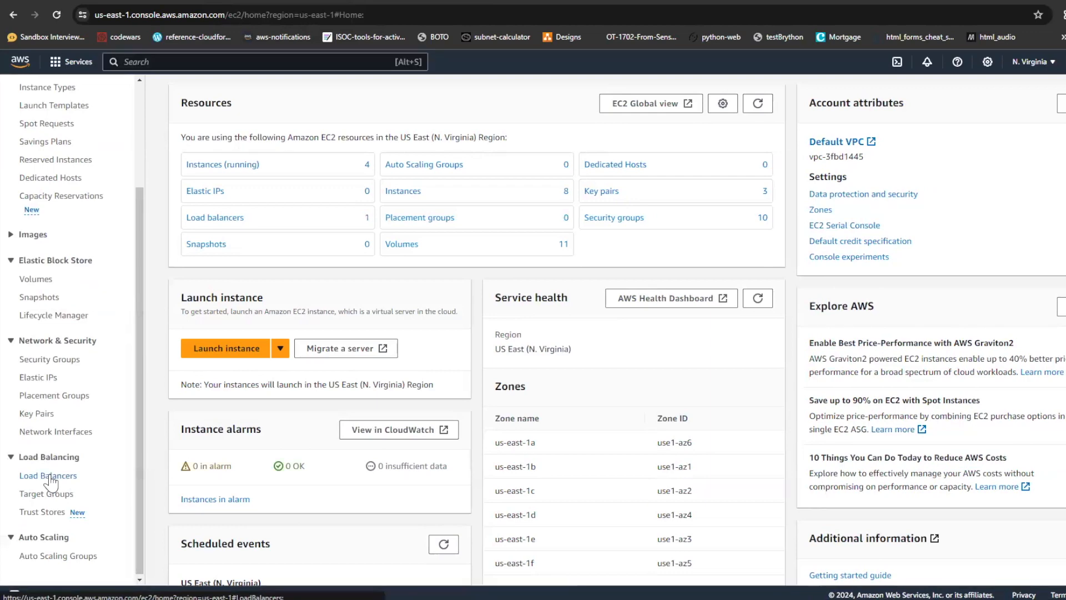
click(41, 476)
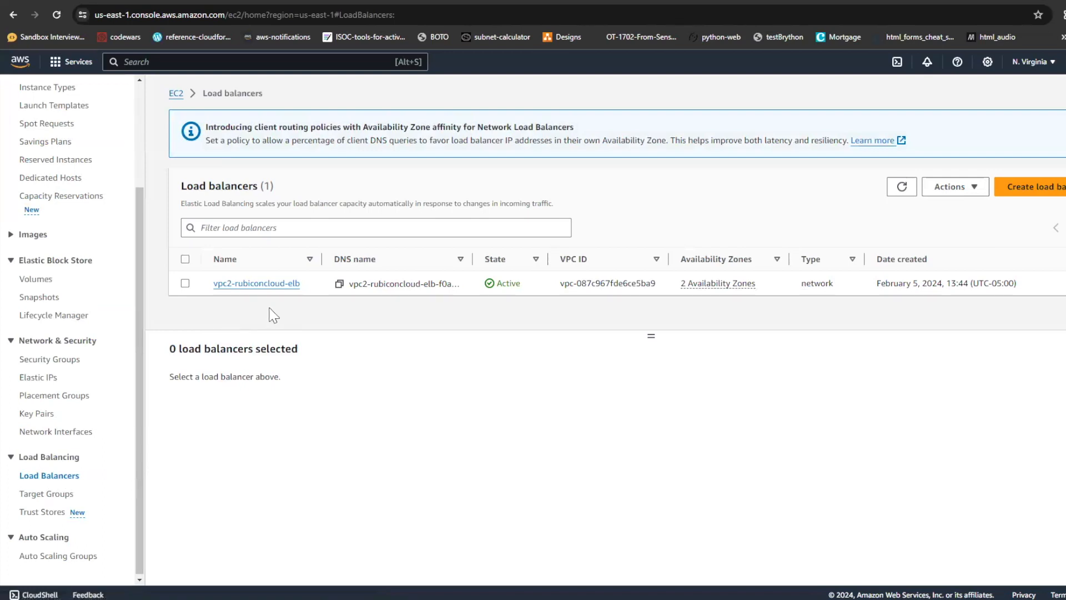
click(54, 495)
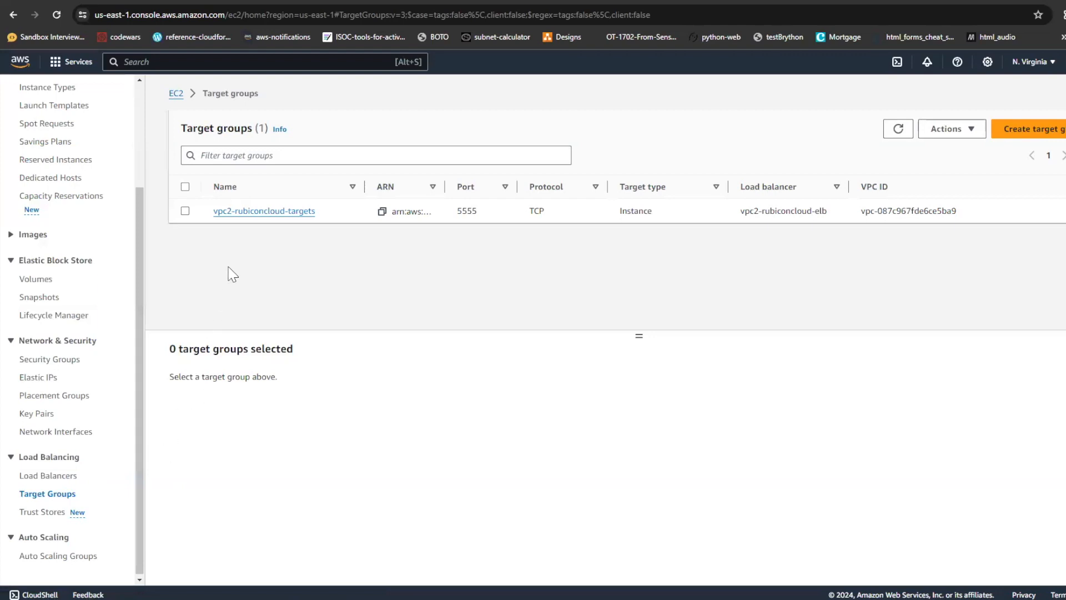
click(262, 214)
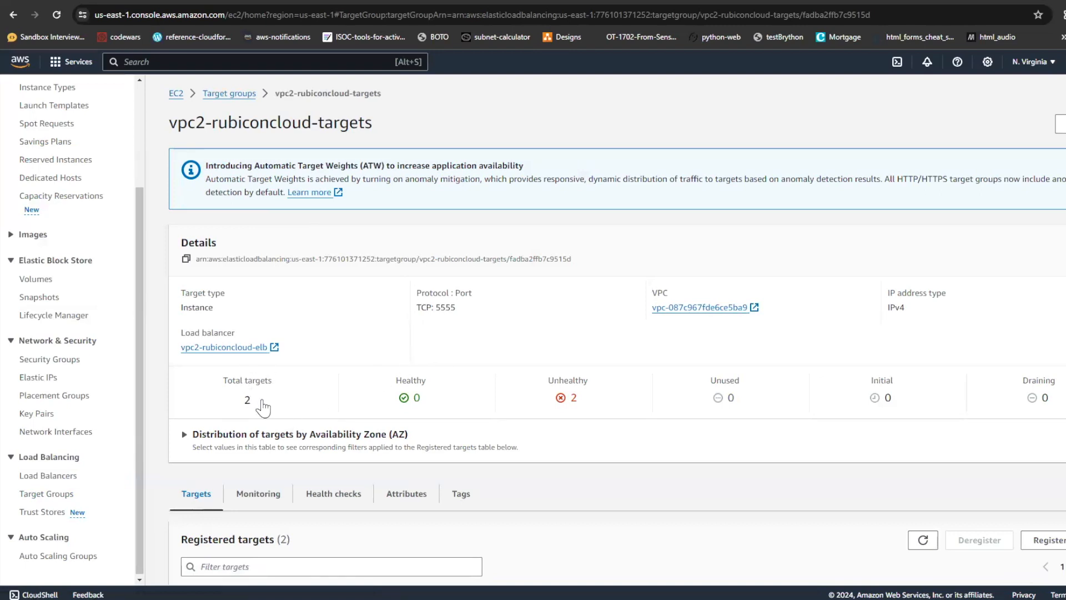
scroll(611, 333, down, 2)
scroll(865, 405, up, 2)
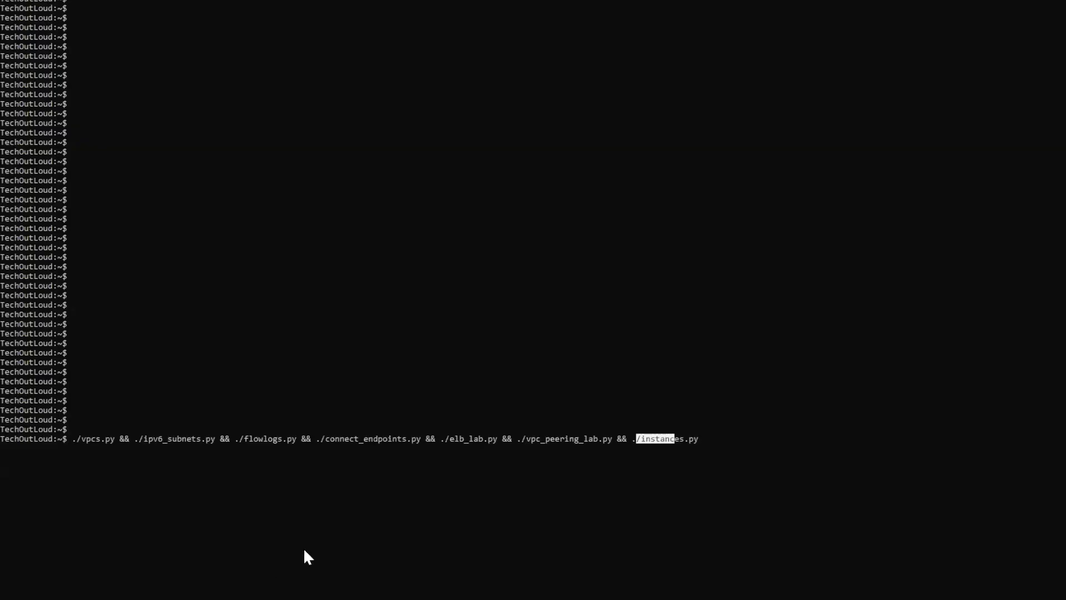
Switch to the terminal, discard the pending chained command and run ./vpc_peering_lab.py.
key(BackSpace)
key(BackSpace)
key(ctrl+c)
key(Return)
key(Return)
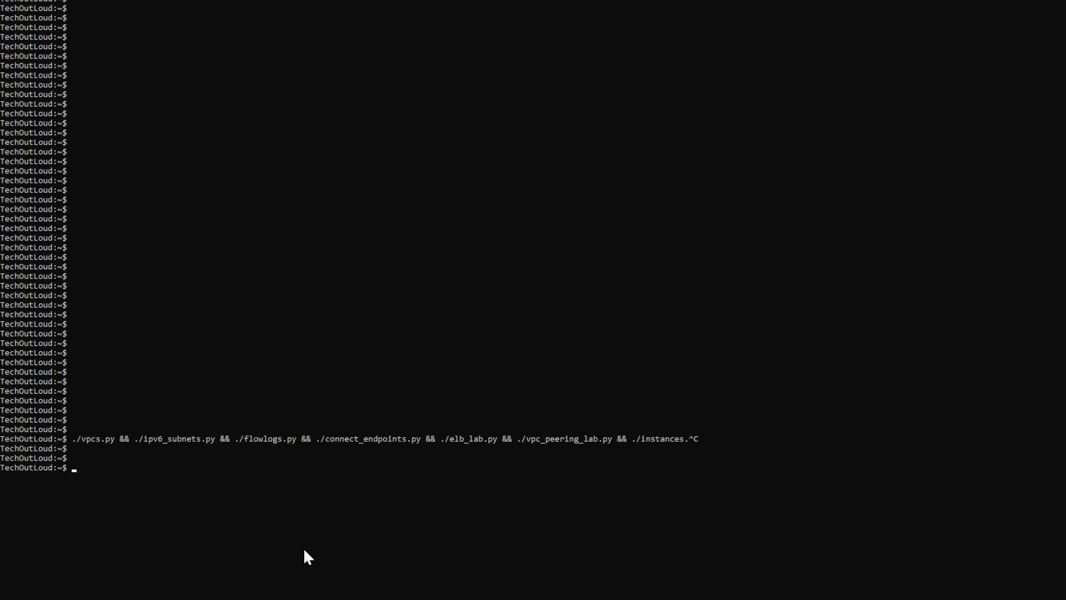
text(./vpc_p)
key(Tab)
key(Return)
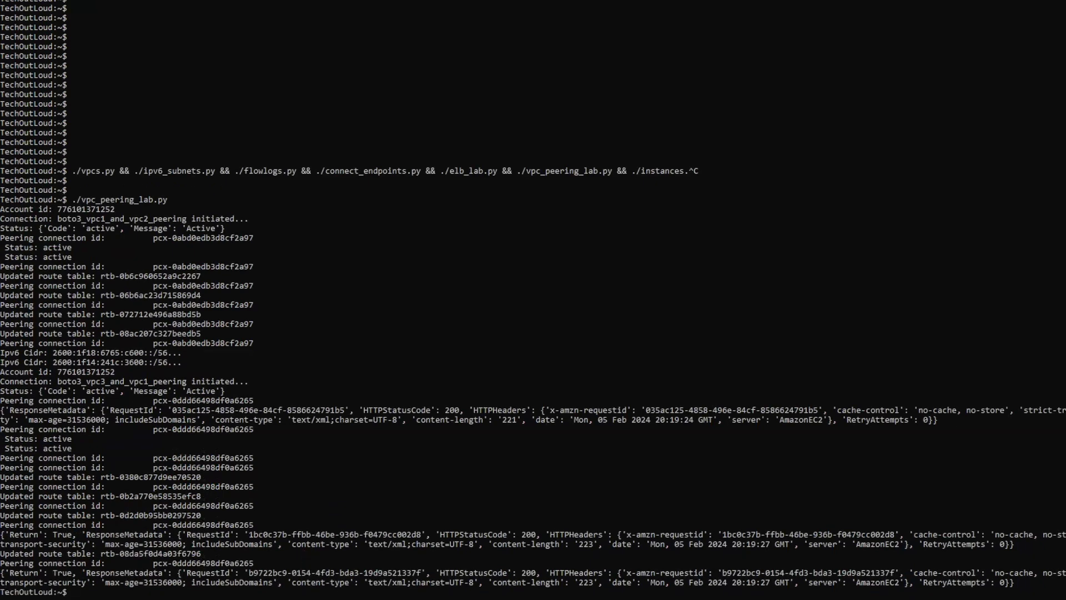
Return to the VPC console, refresh the peering connections and inspect the status of boto3_vpc3_and_vpc1_peering.
key(alt+Tab)
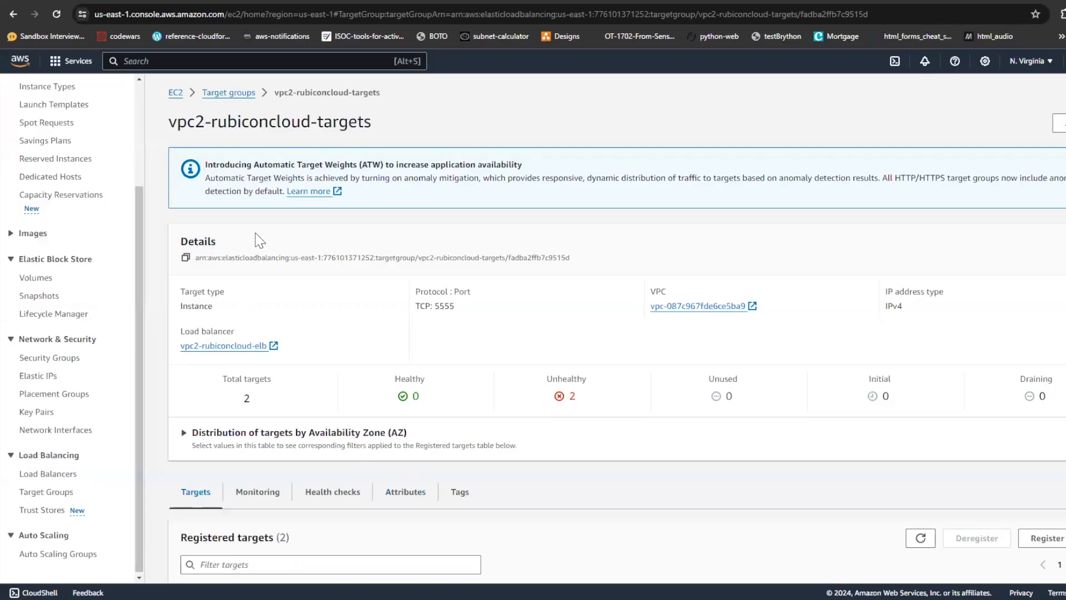
click(206, 2)
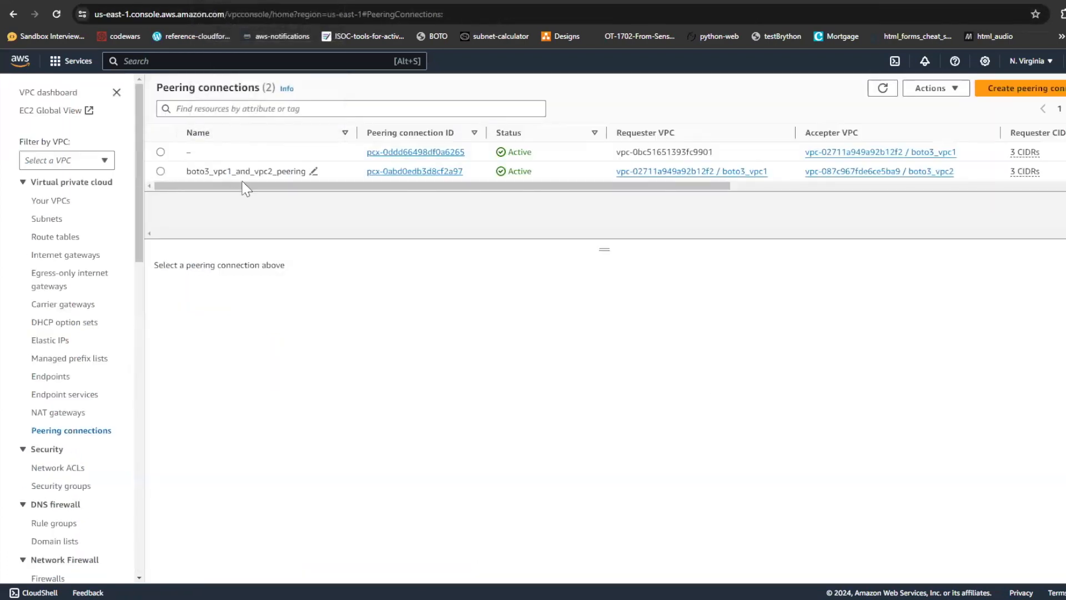
click(882, 89)
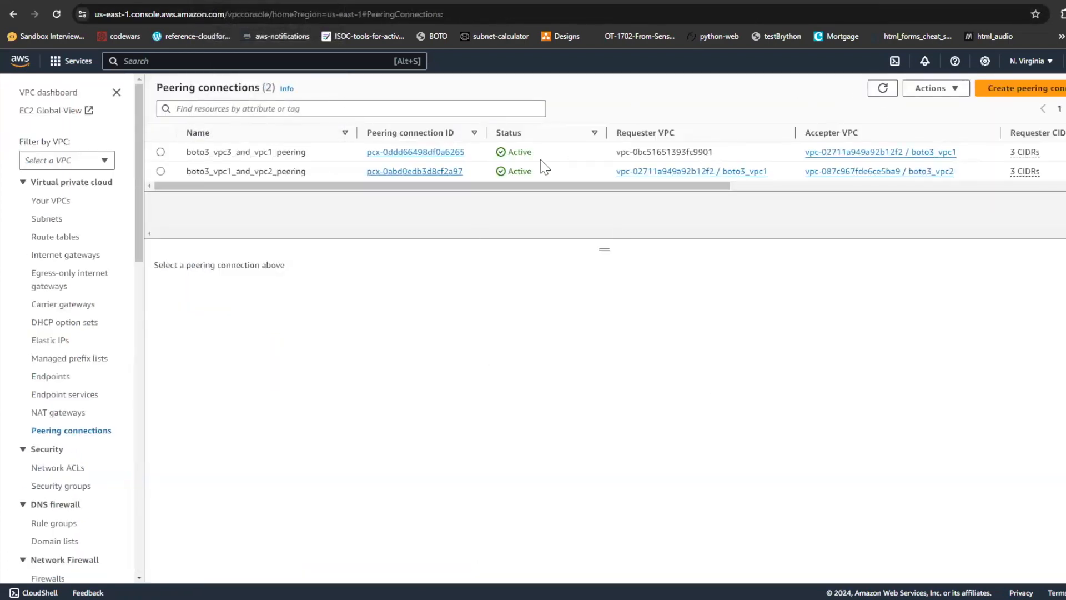
double_click(517, 155)
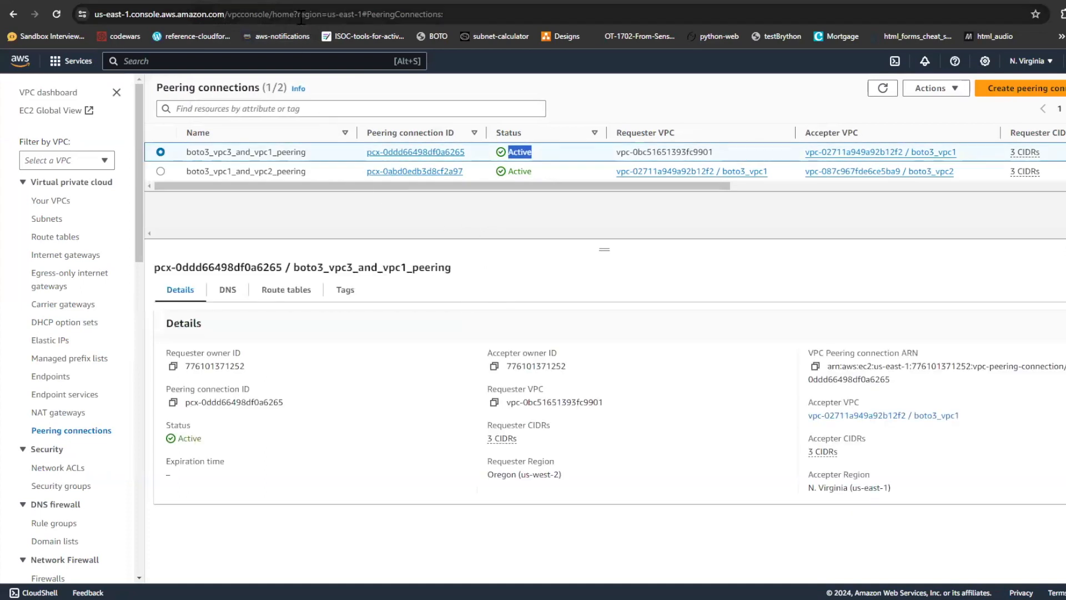
Switch to the IPV6 PrivateLink Lab wiki page on GitHub and review its architecture diagram.
click(321, 1)
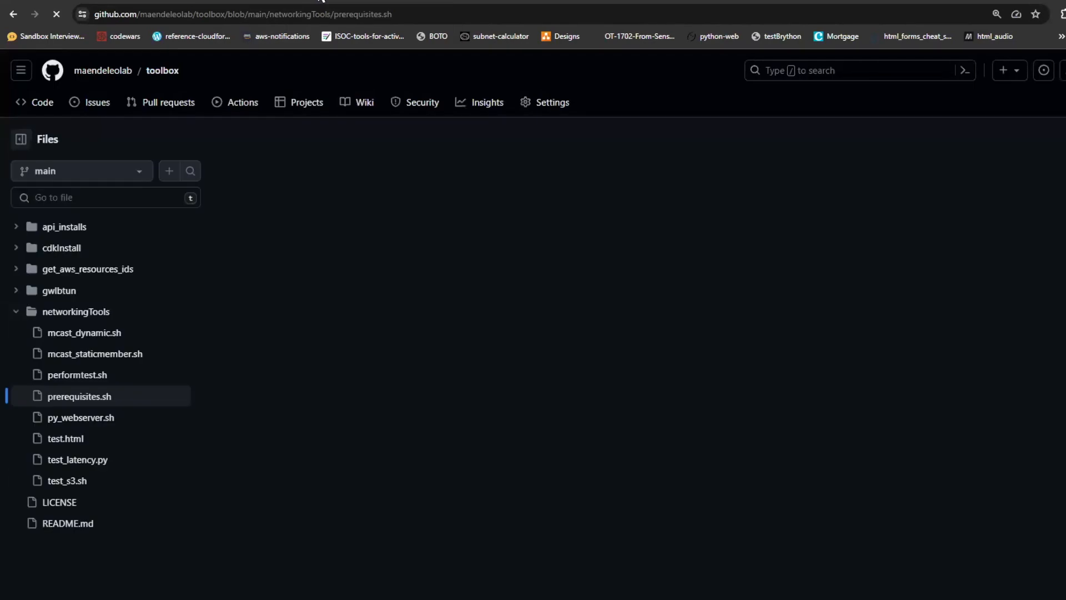
click(300, 2)
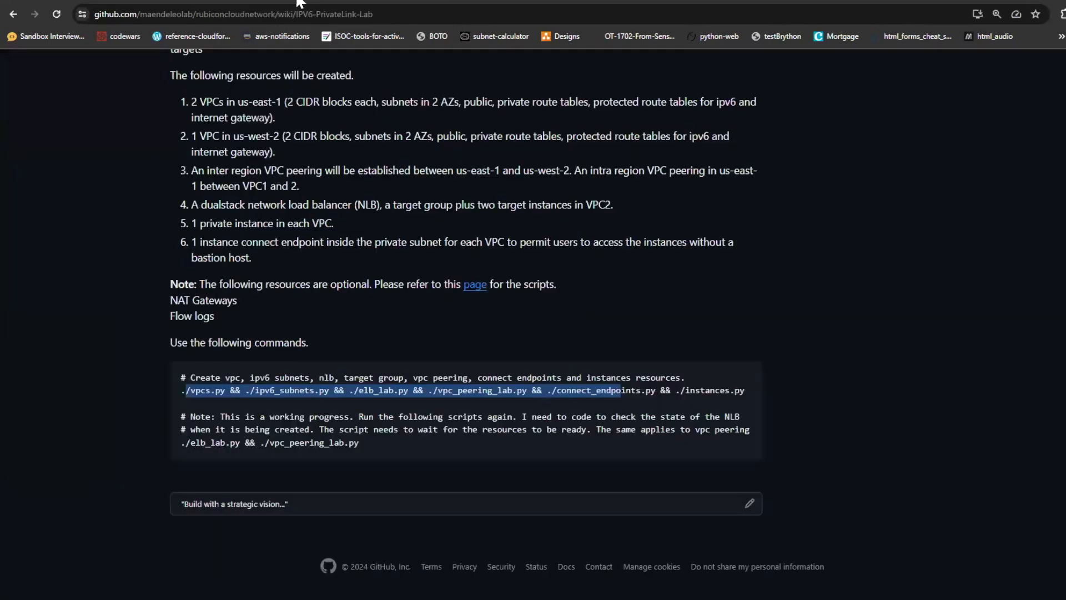
scroll(131, 308, up, 10)
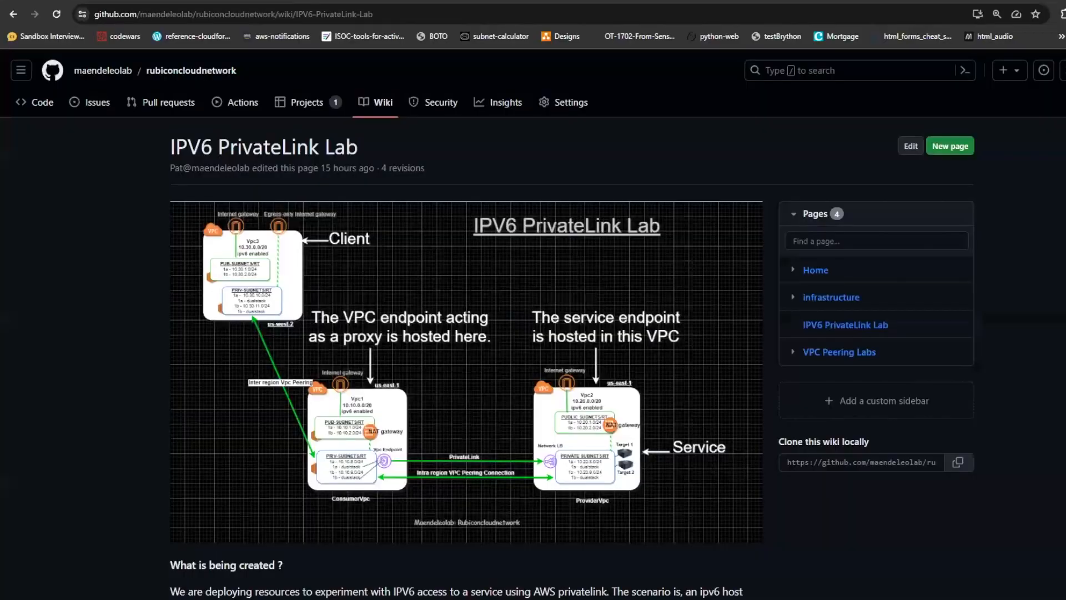
Return to the VPC console and check the N. Virginia region's endpoints and endpoint services.
click(203, 2)
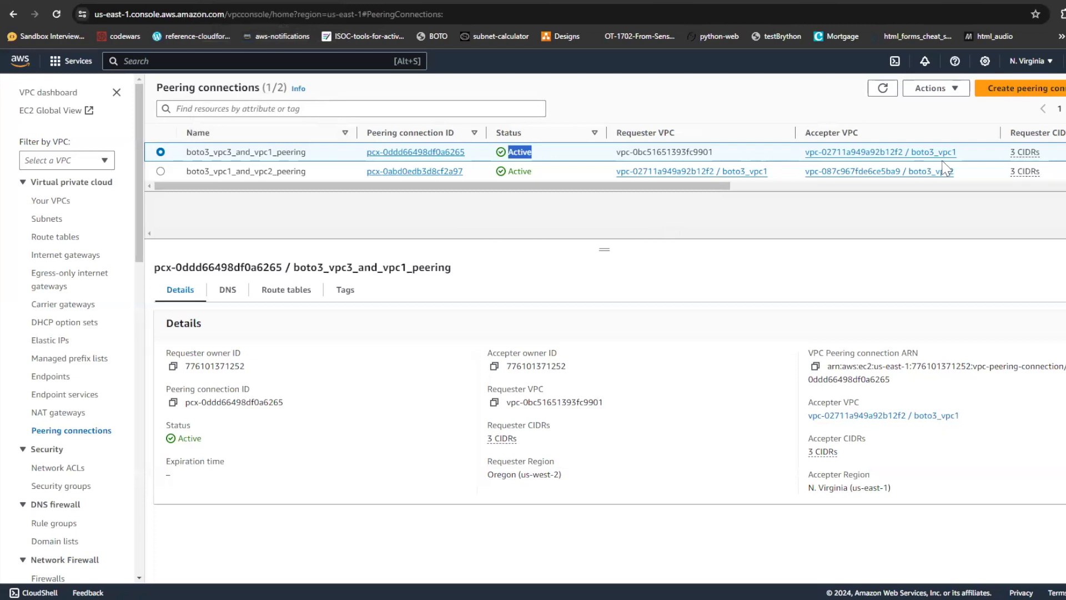
click(57, 377)
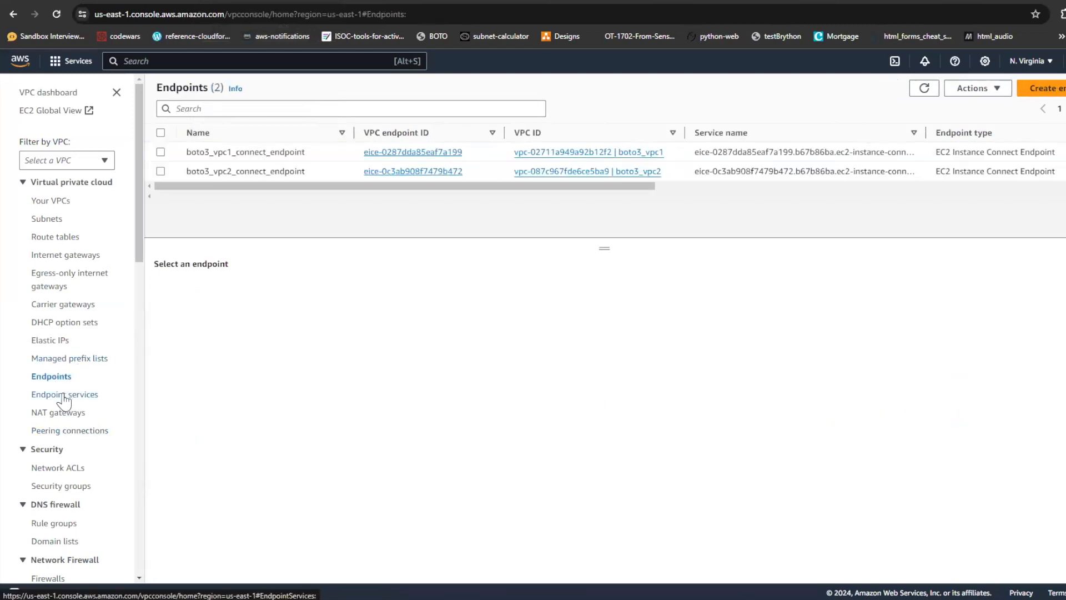
click(65, 395)
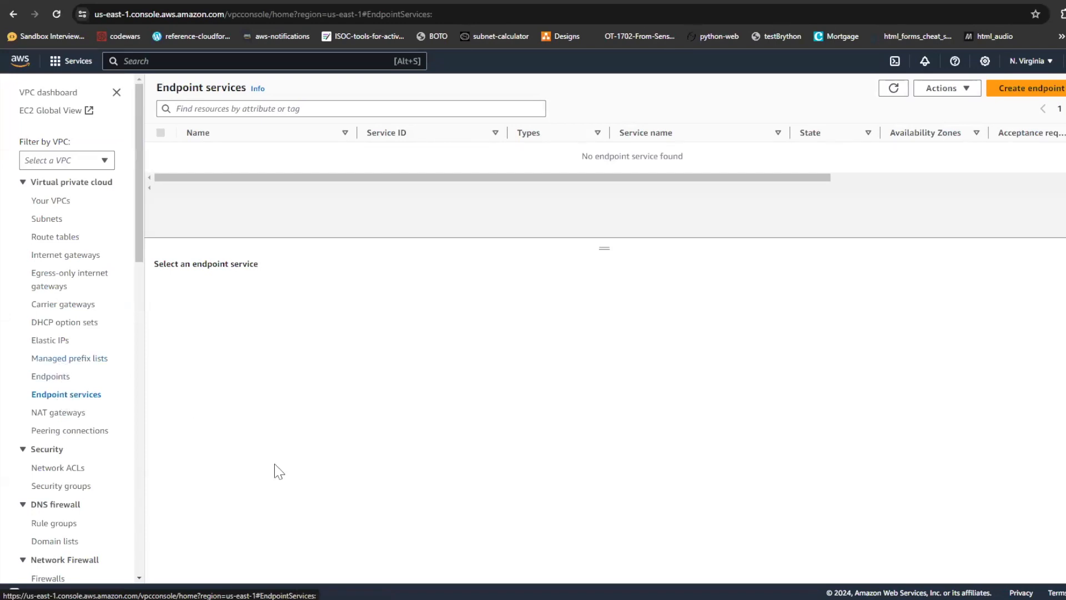
Switch to the terminal and run the ./elb_lab.py script.
click(367, 598)
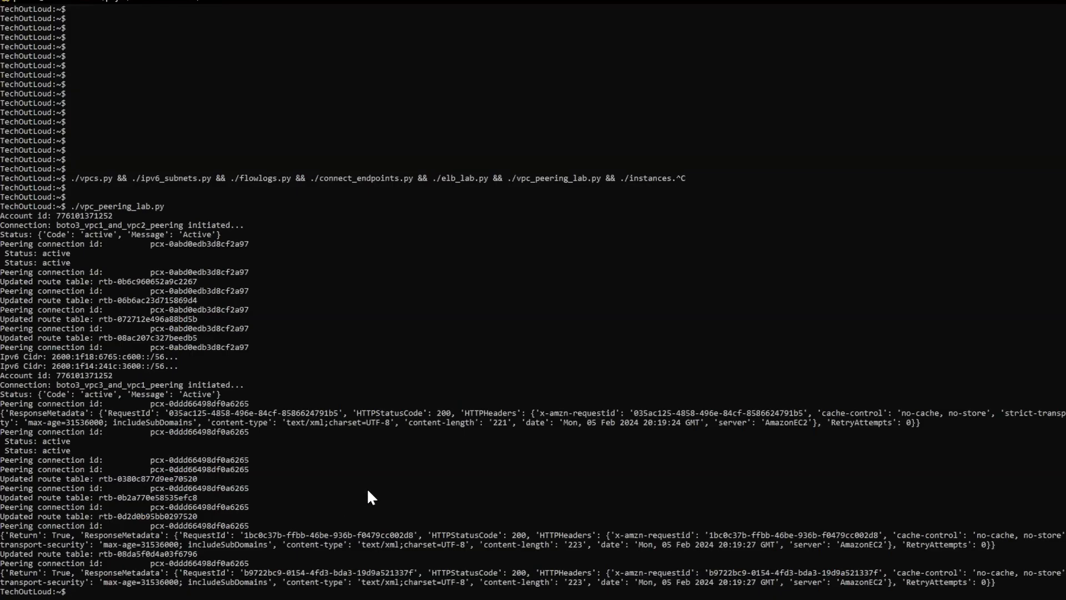
key(Return)
key(Return)
key(Return)
key(Return)
key(Return)
text(./el)
key(Tab)
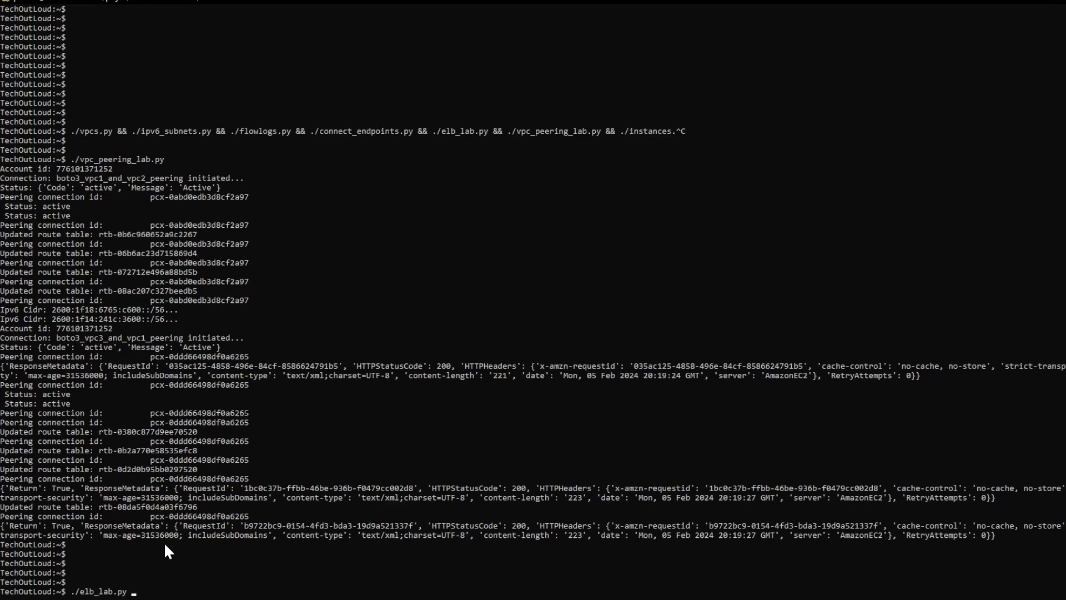
key(Return)
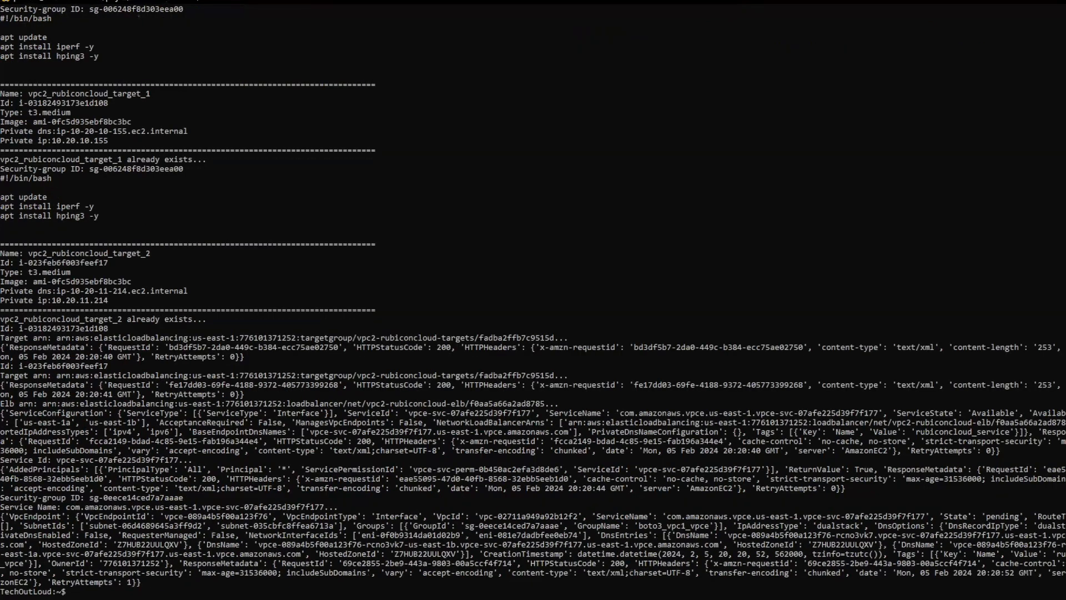
Return to the VPC console, refresh the endpoint services and view the details of rubiconcloud_service.
click(415, 599)
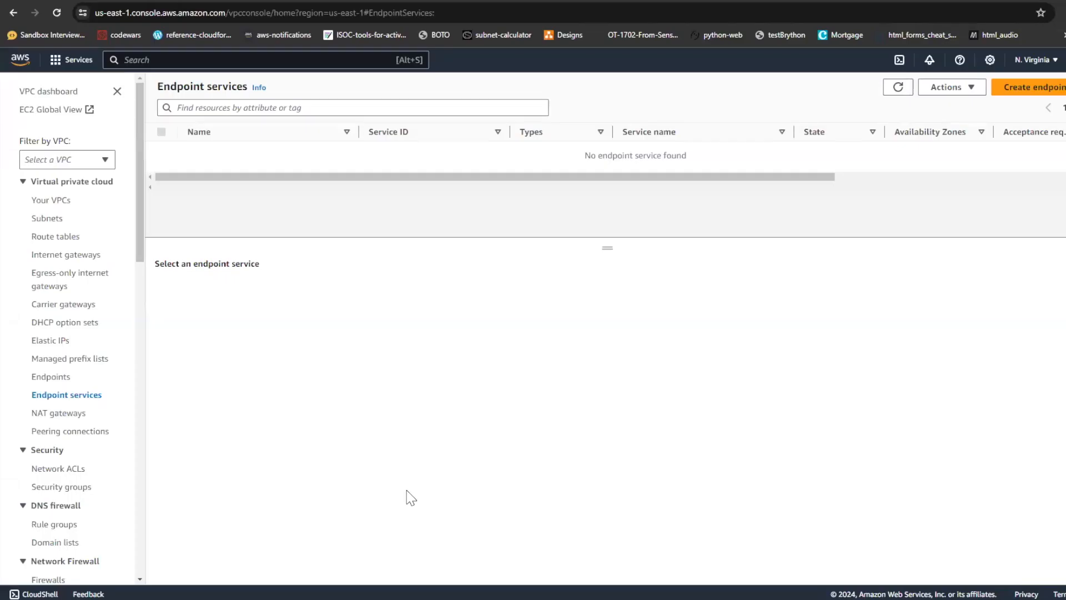
click(899, 89)
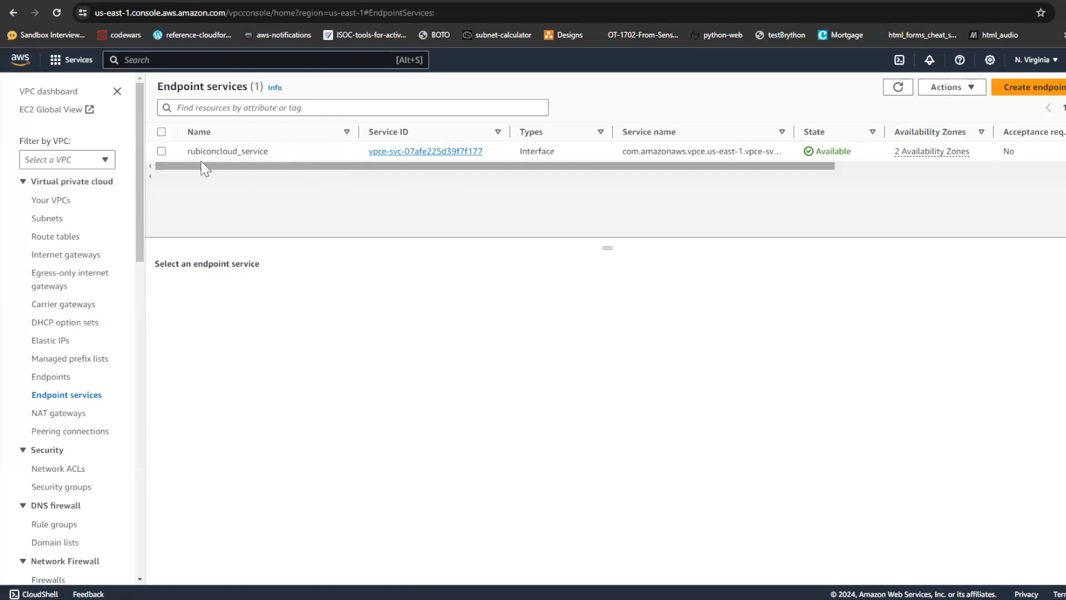
click(162, 151)
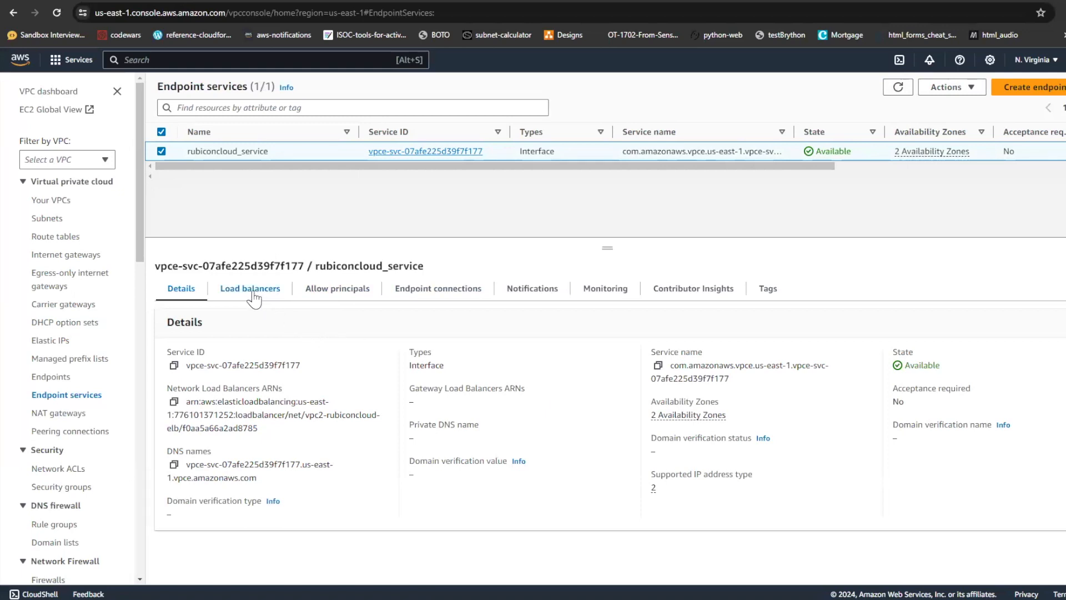
Review the rubiconcloud_vpce endpoint's details and subnets, and relate them to the lab diagram on the wiki.
click(52, 377)
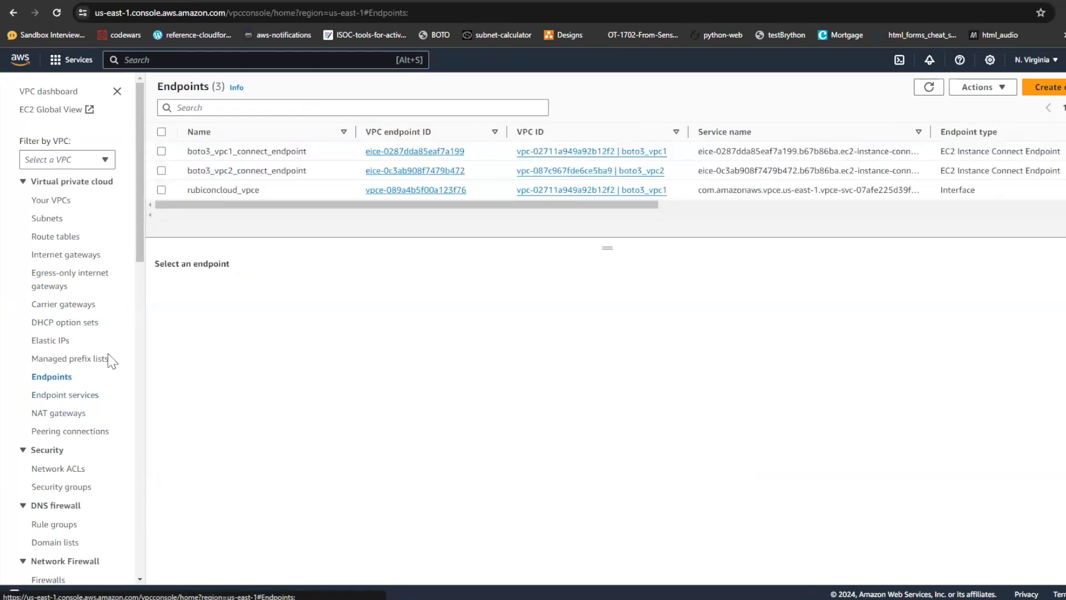
click(162, 191)
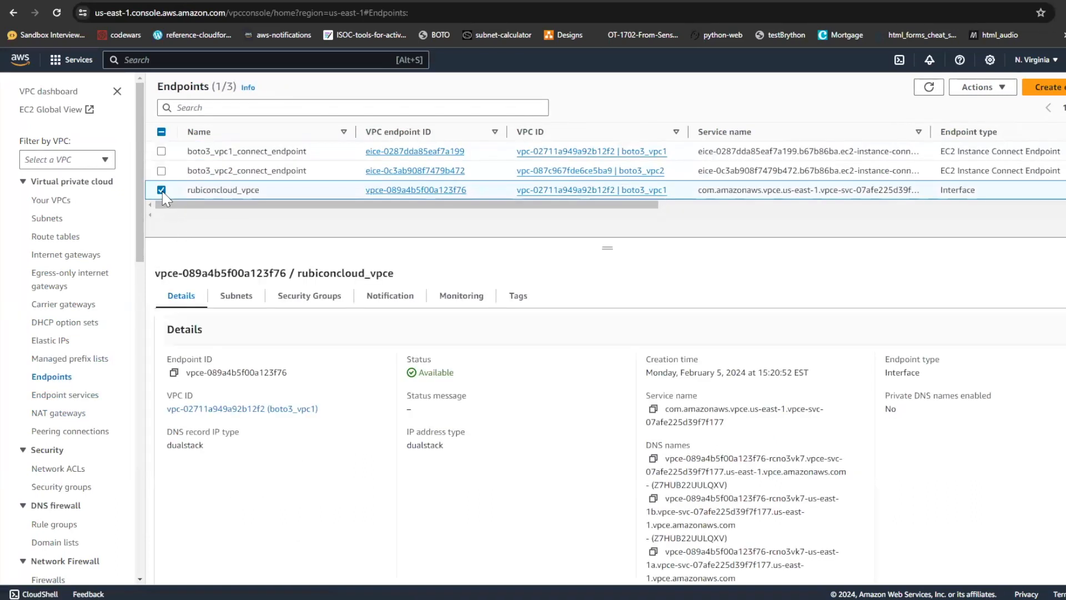
click(237, 297)
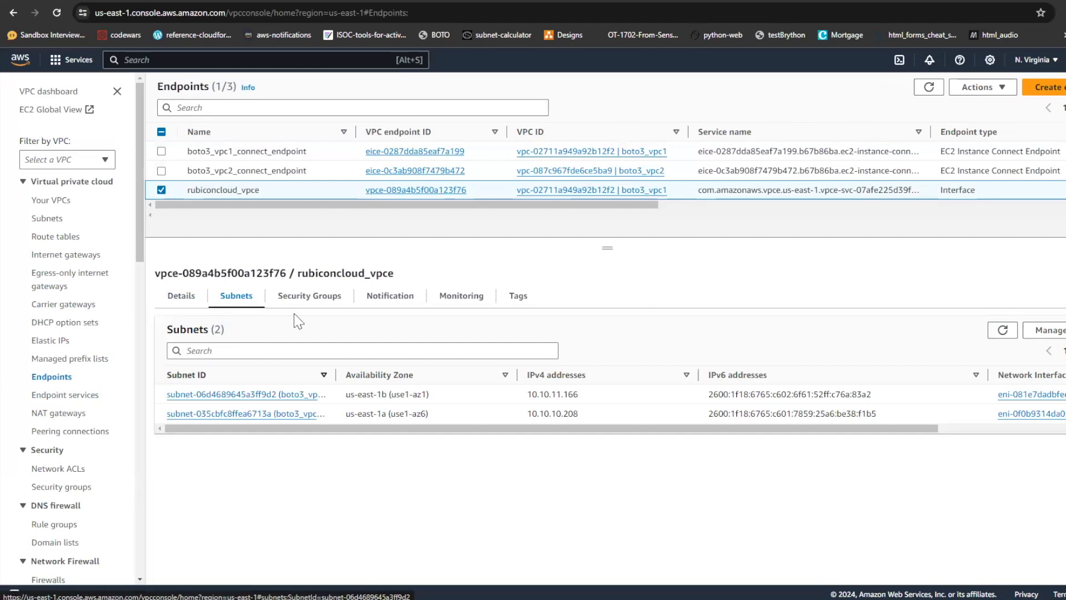
click(314, 0)
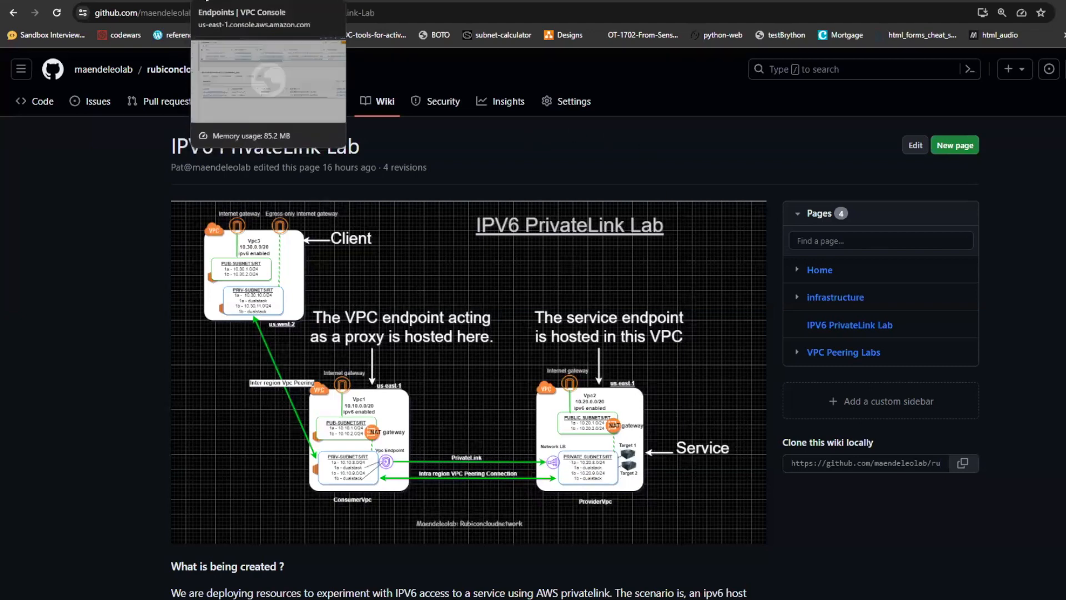
Switch to the EC2 console and list the instances in the N. Virginia region.
click(201, 3)
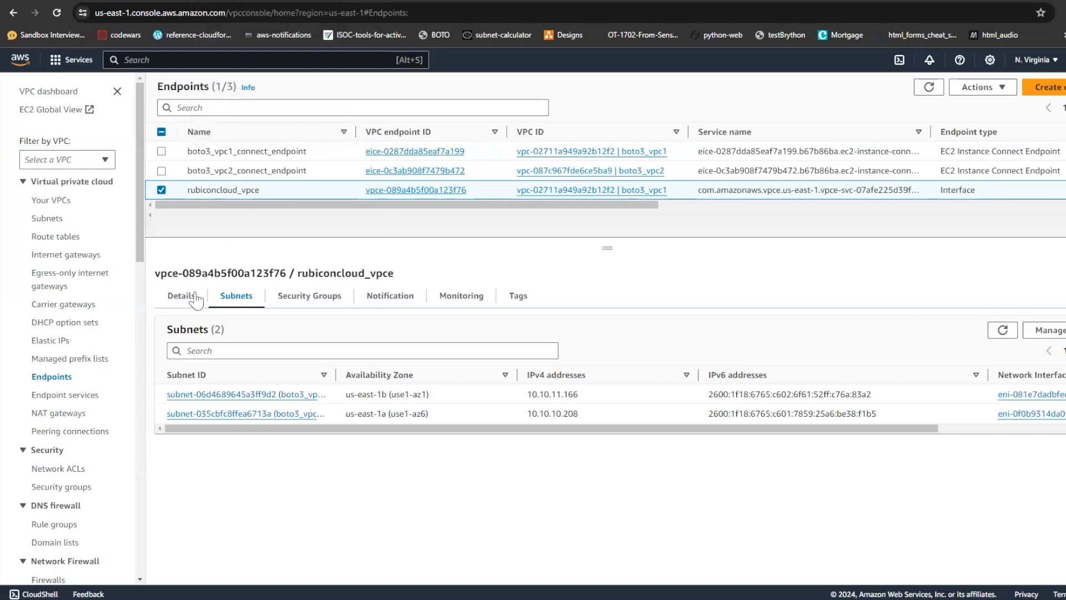
click(229, 4)
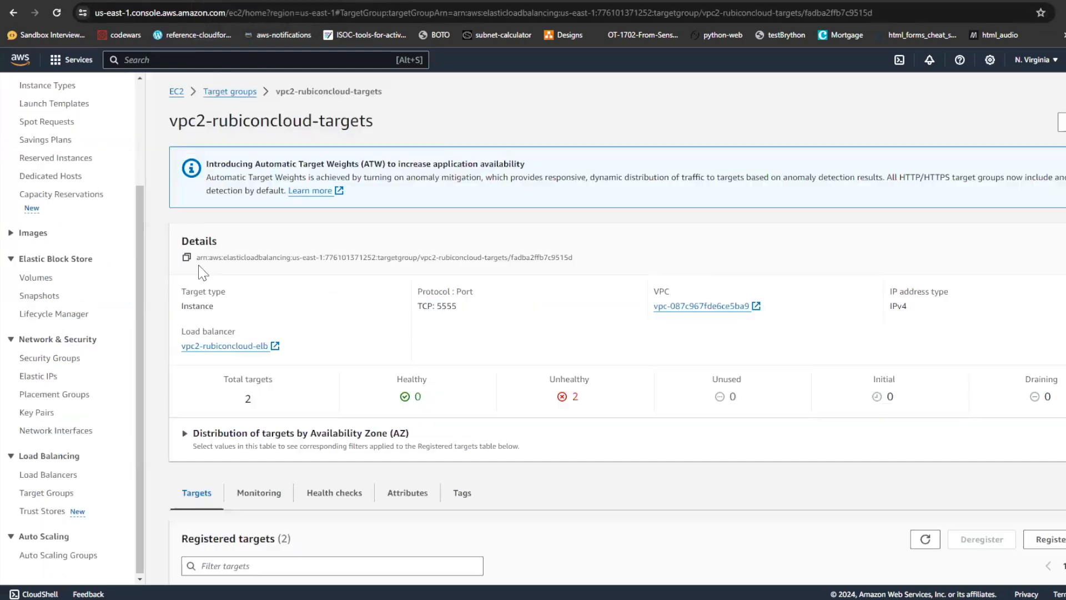
drag(137, 402, 148, 283)
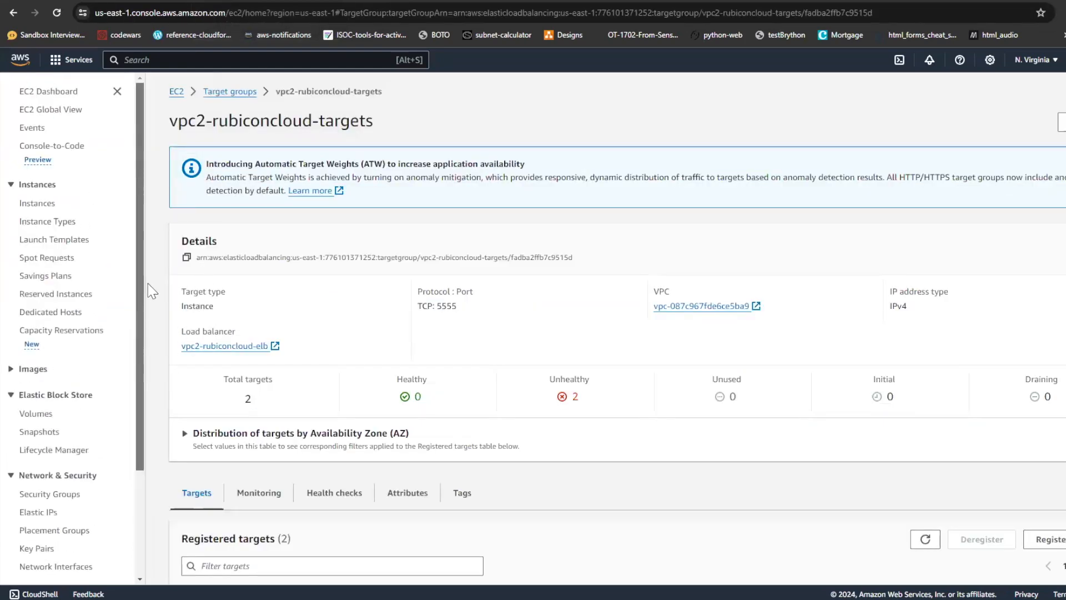
click(37, 207)
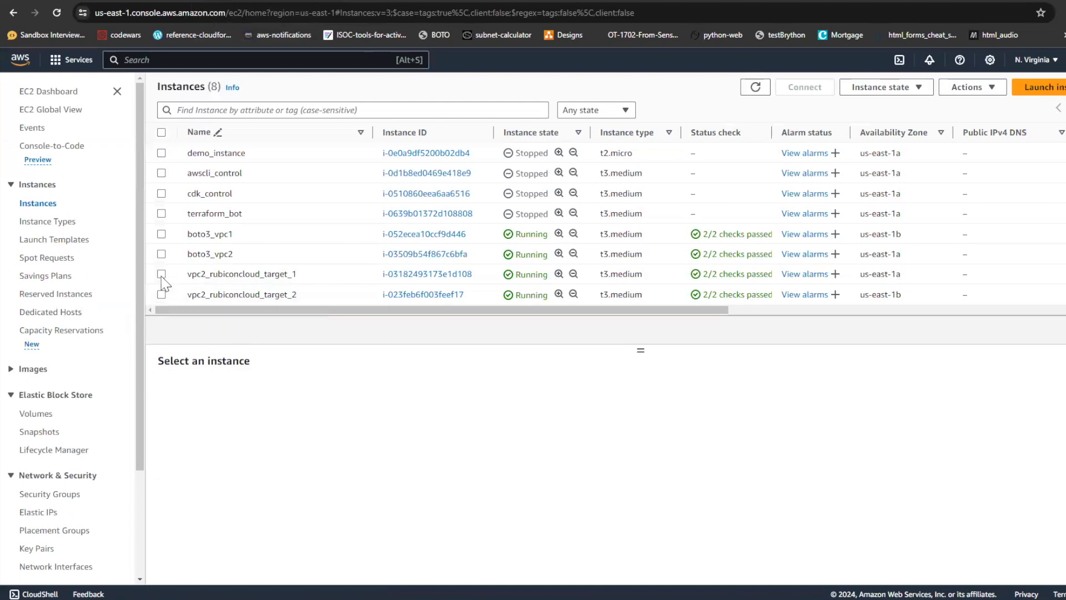
Connect to vpc2_rubiconcloud_target_1 through the EC2 Instance Connect Endpoint boto3_vpc2_connect_endpoint with the username ubuntu.
click(161, 274)
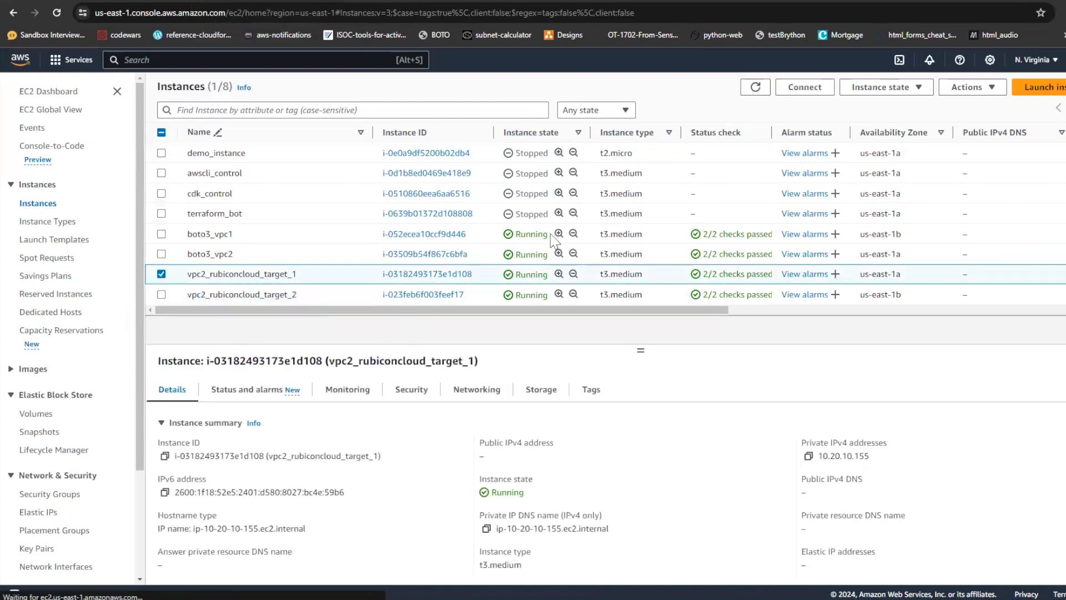
click(804, 87)
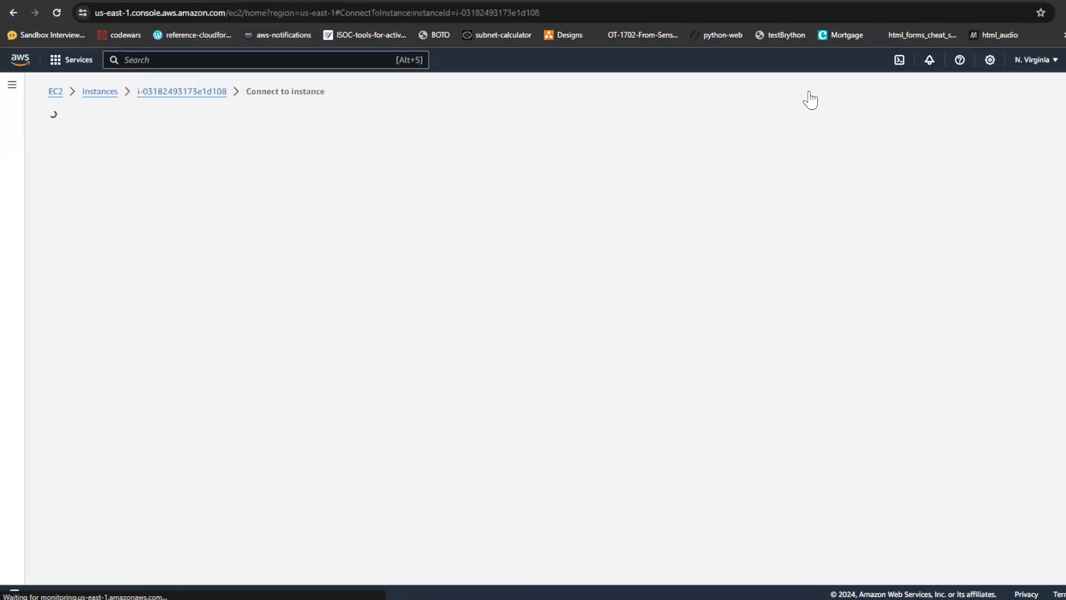
click(313, 342)
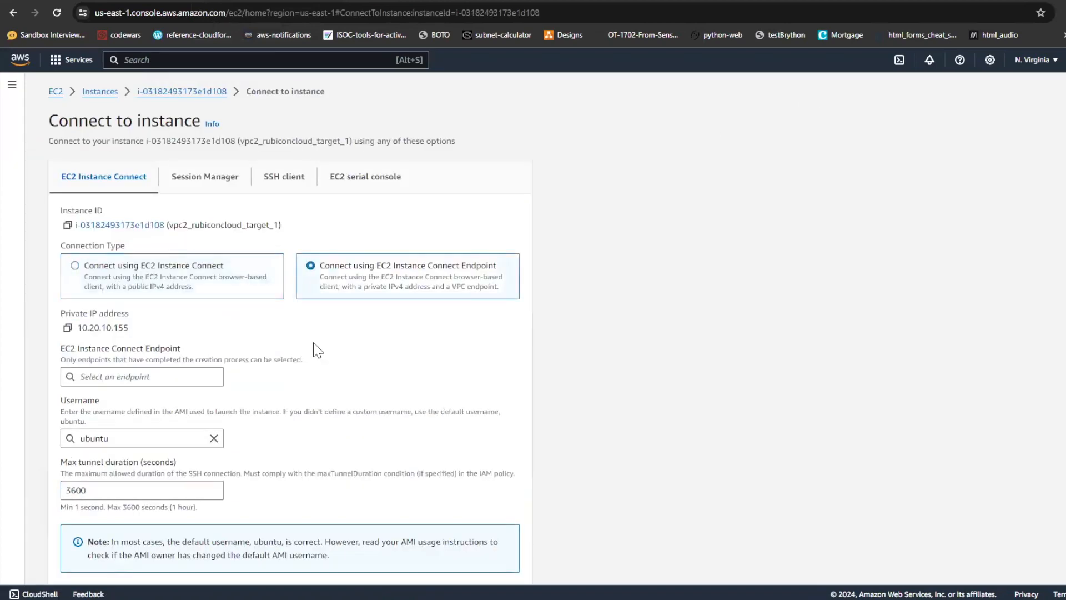
click(173, 376)
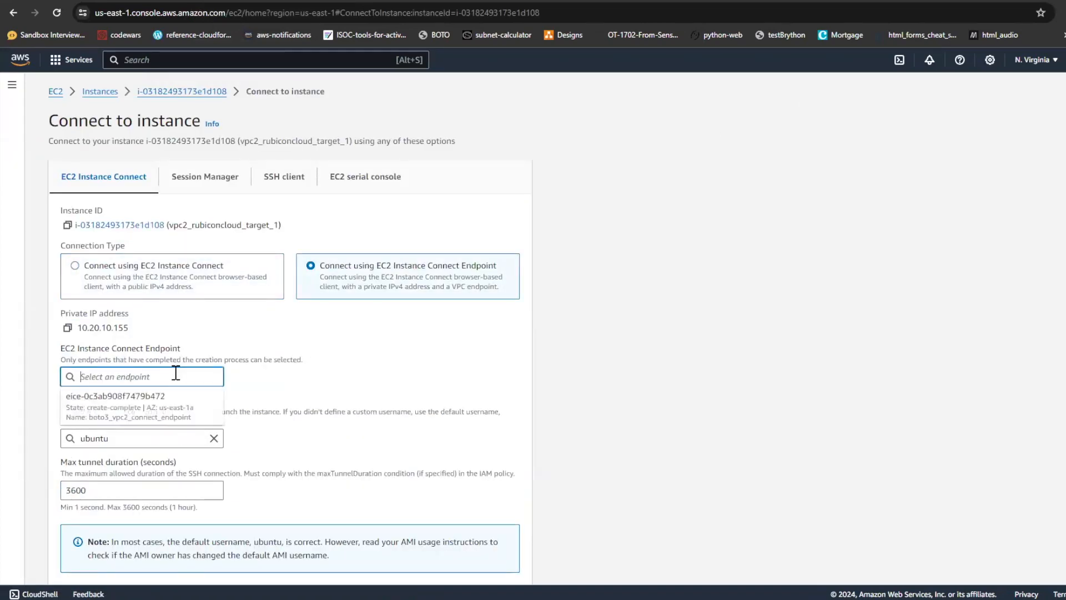
click(174, 409)
click(638, 457)
scroll(638, 457, down, 1)
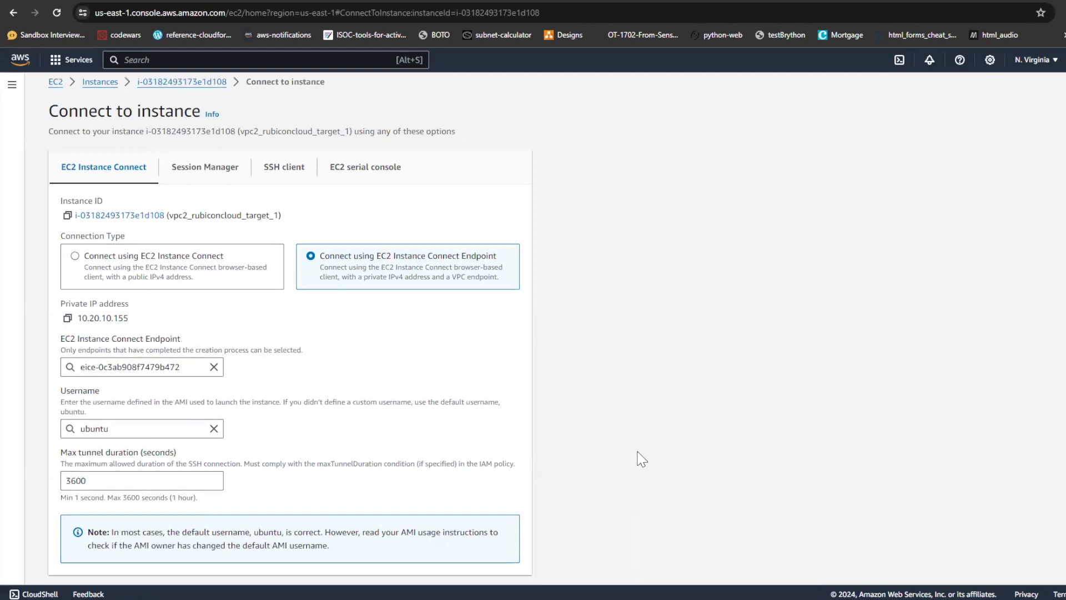
click(524, 564)
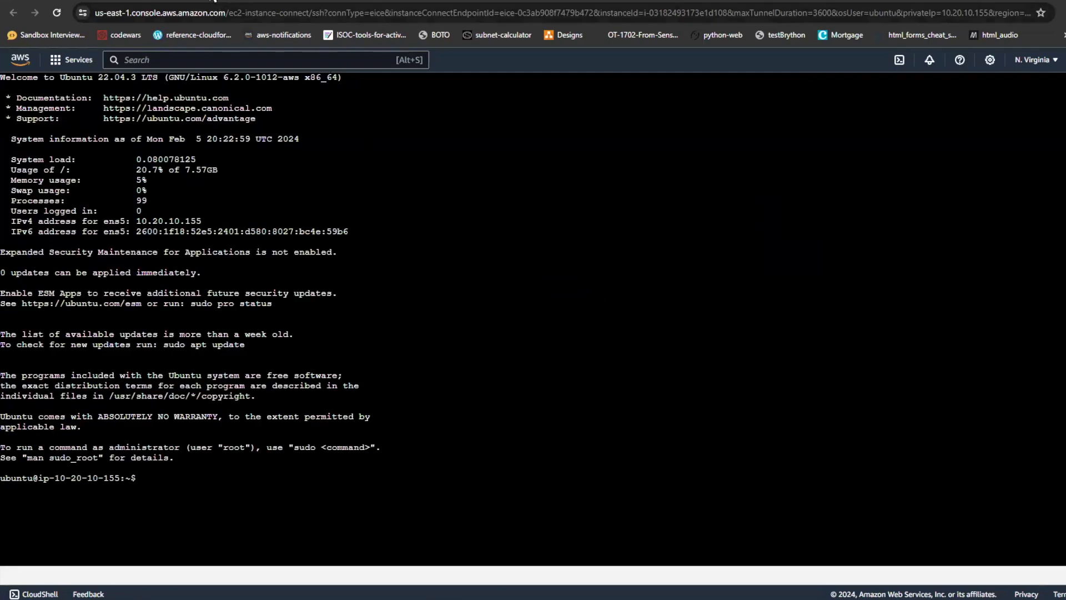
Return to the instances list and select vpc2_rubiconcloud_target_2 for its own connection.
click(216, 3)
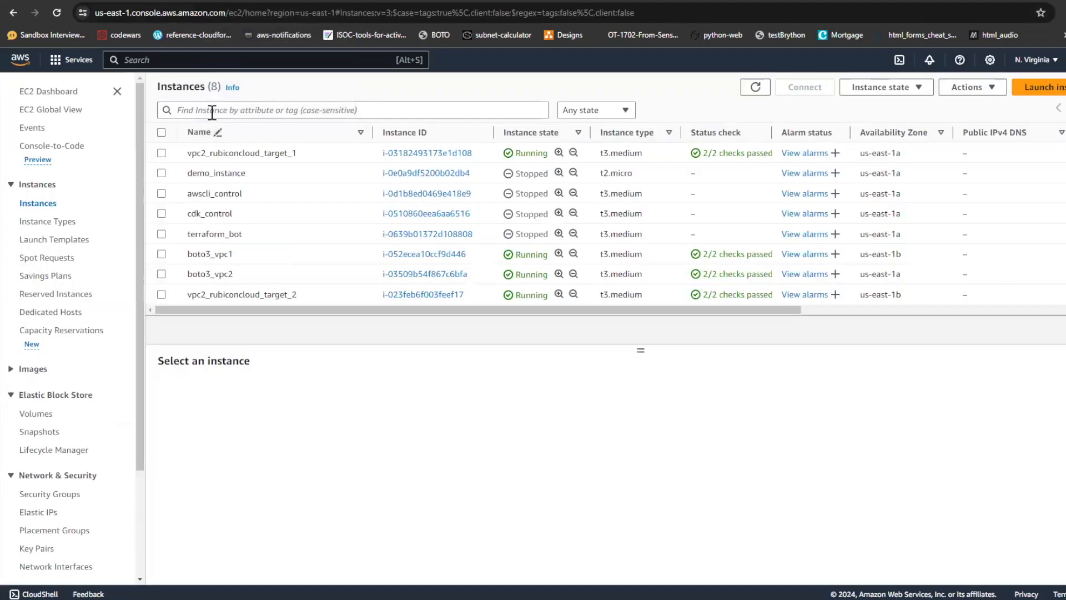
click(161, 295)
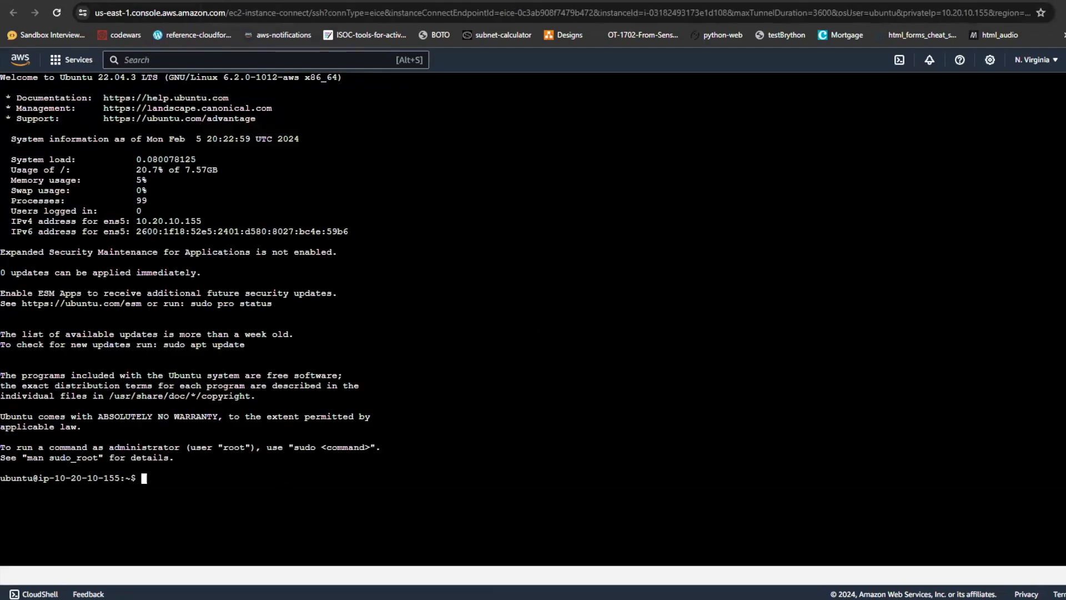
Check the IPv4 and IPv6 addresses of ens5 in target 1's terminal session.
key(Return)
key(Return)
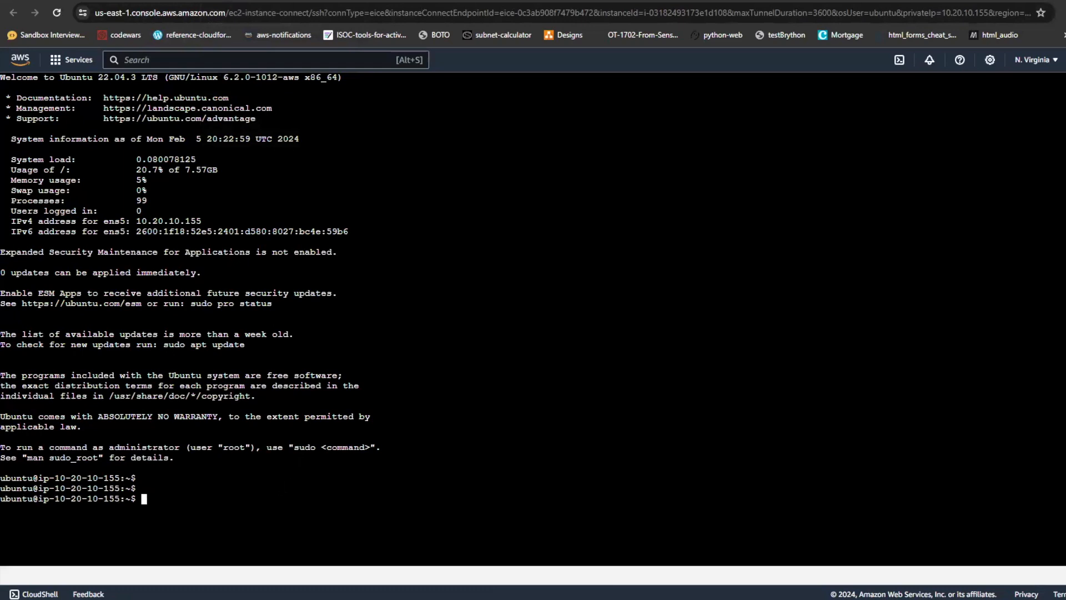
drag(138, 221, 244, 231)
drag(138, 215, 177, 229)
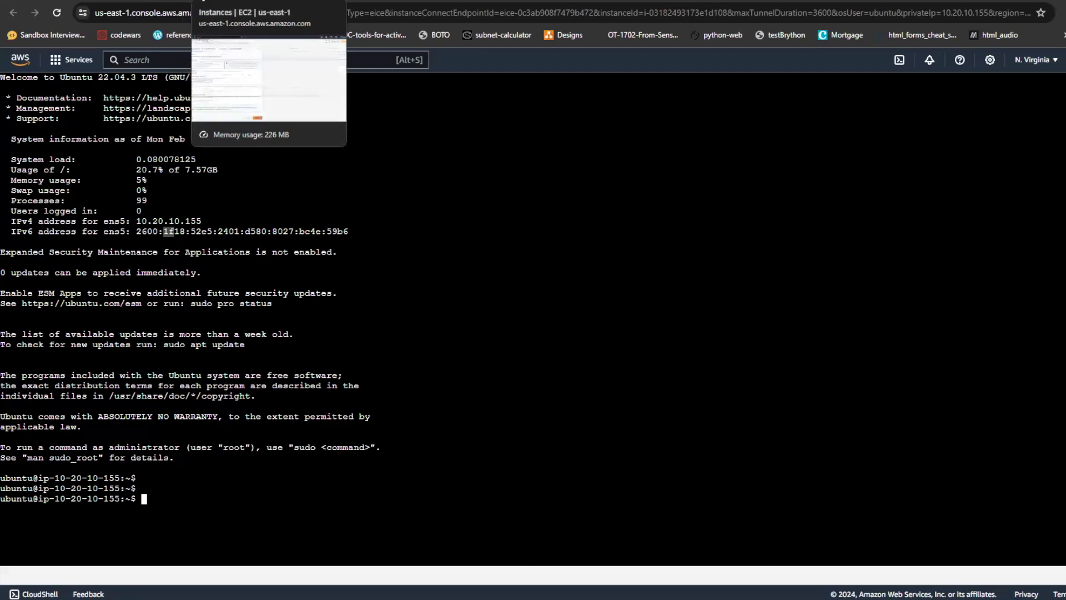
Review the port and health status of the registered targets in the vpc2-rubiconcloud-targets target group.
click(201, 1)
scroll(142, 327, down, 3)
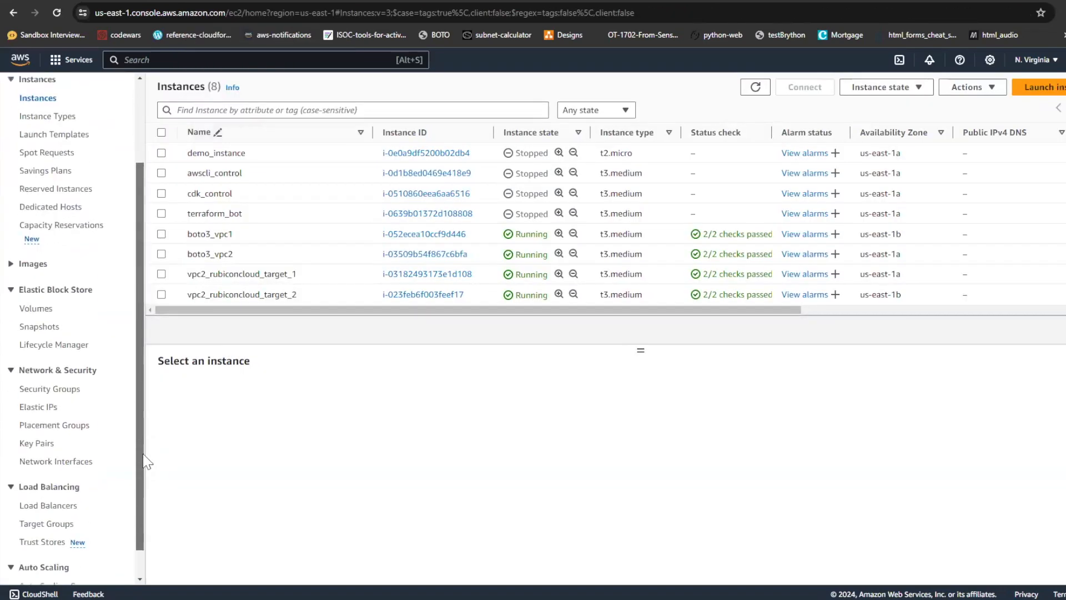
click(49, 494)
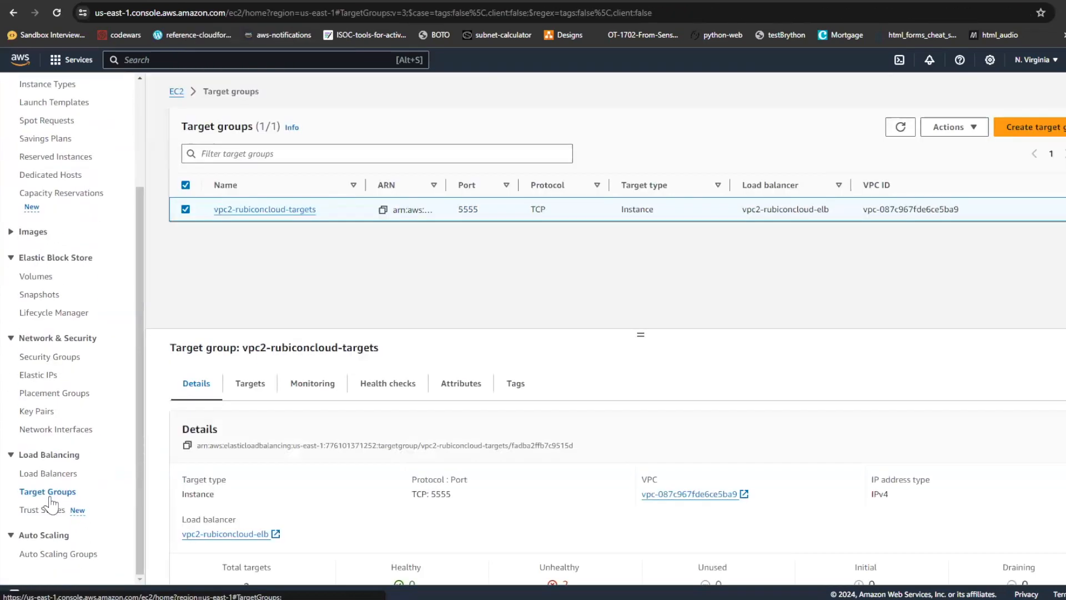
click(251, 390)
mouse_move(809, 512)
mouse_down()
mouse_move(870, 515)
mouse_move(839, 542)
mouse_move(799, 548)
mouse_move(814, 533)
mouse_up()
drag(557, 512, 539, 512)
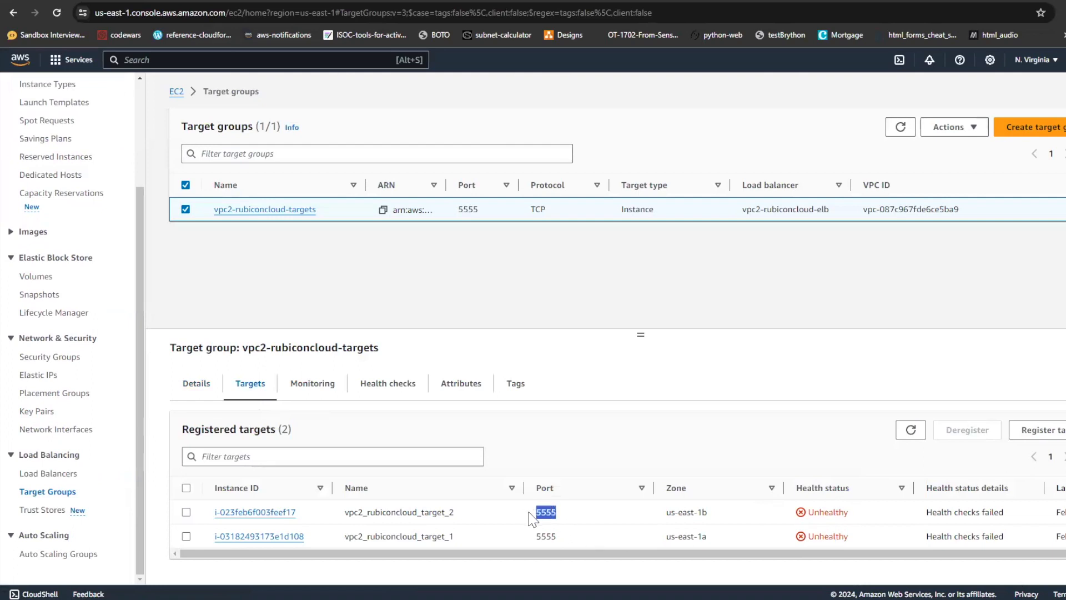
double_click(545, 535)
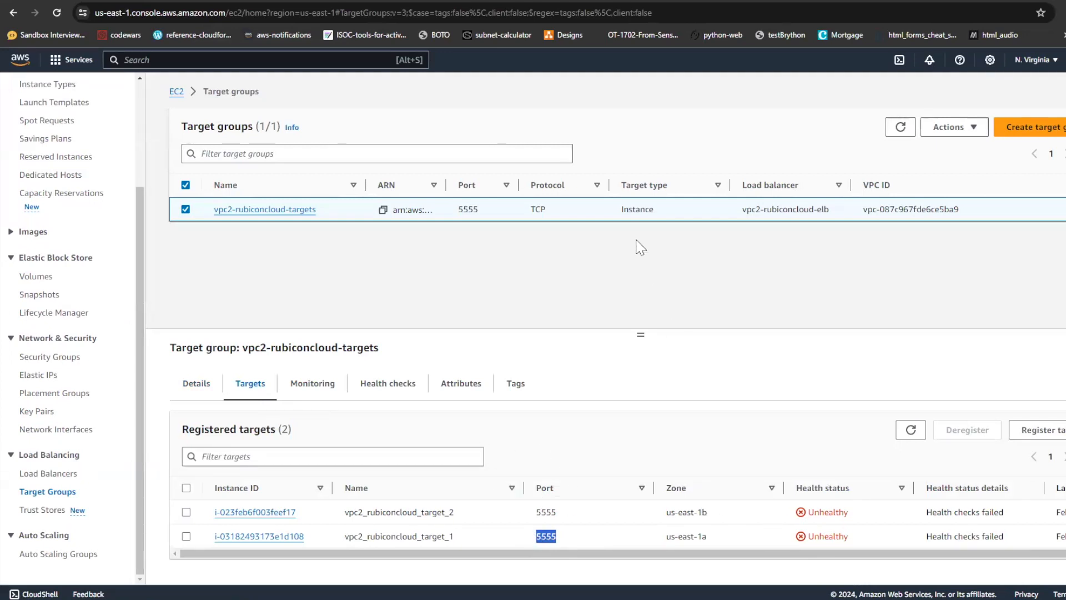
Start a tmux session named elb in target 1's terminal and split it into upper and lower panes.
click(222, 1)
text(tmux n)
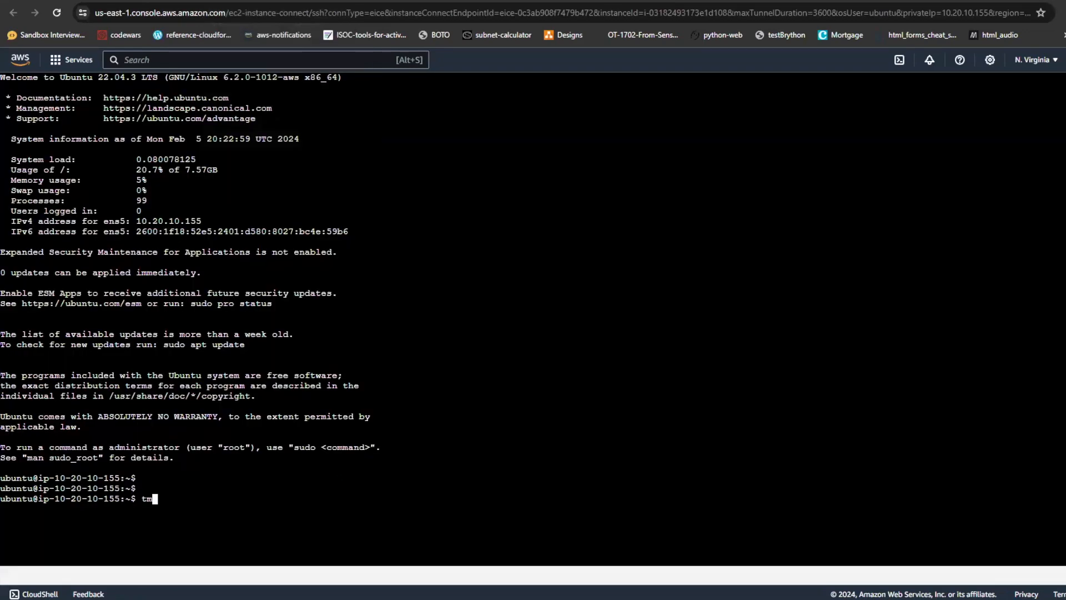
text(ew -s elb)
key(Return)
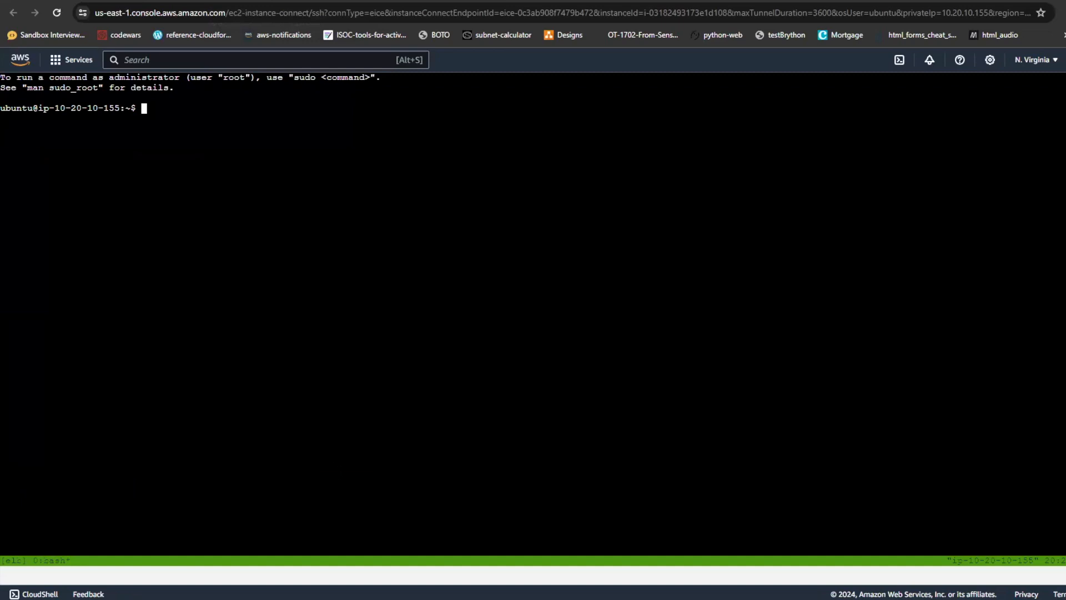
key(ctrl+b)
key(quotedbl)
Start an IPv6 web server on port 5555 in the lower pane with python3 -m http.server --bind :: 5555.
text(pyth)
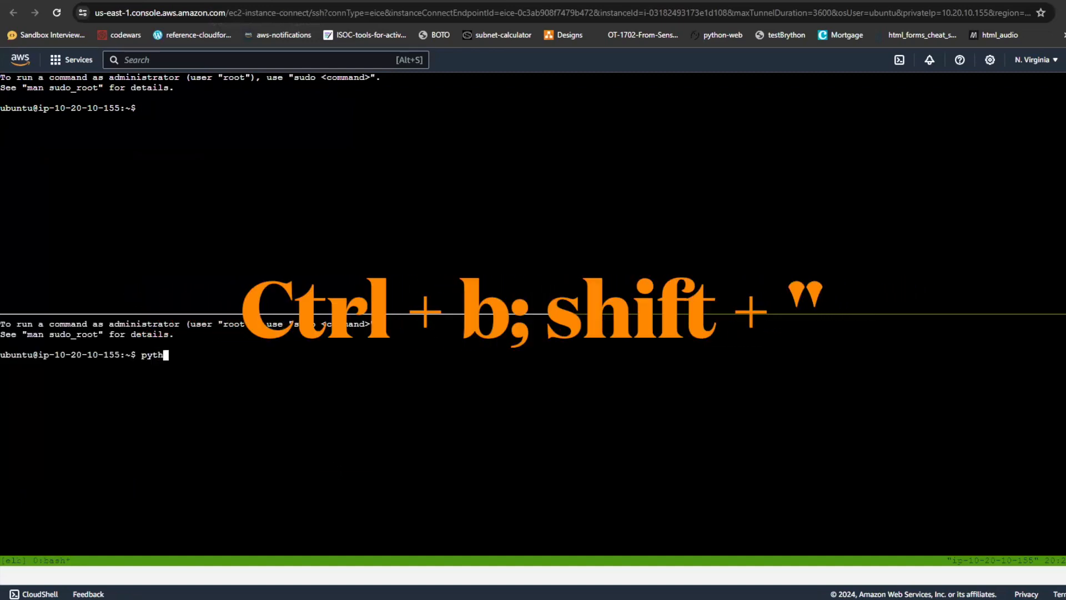
text(on3 -m http)
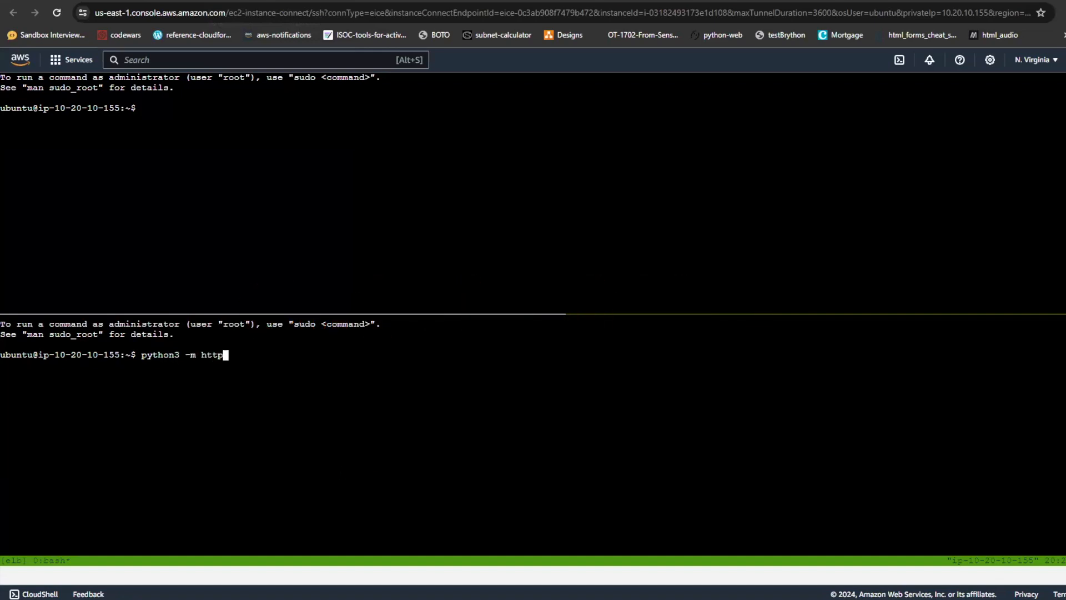
text(.server --binf)
text( :: 5555)
key(Return)
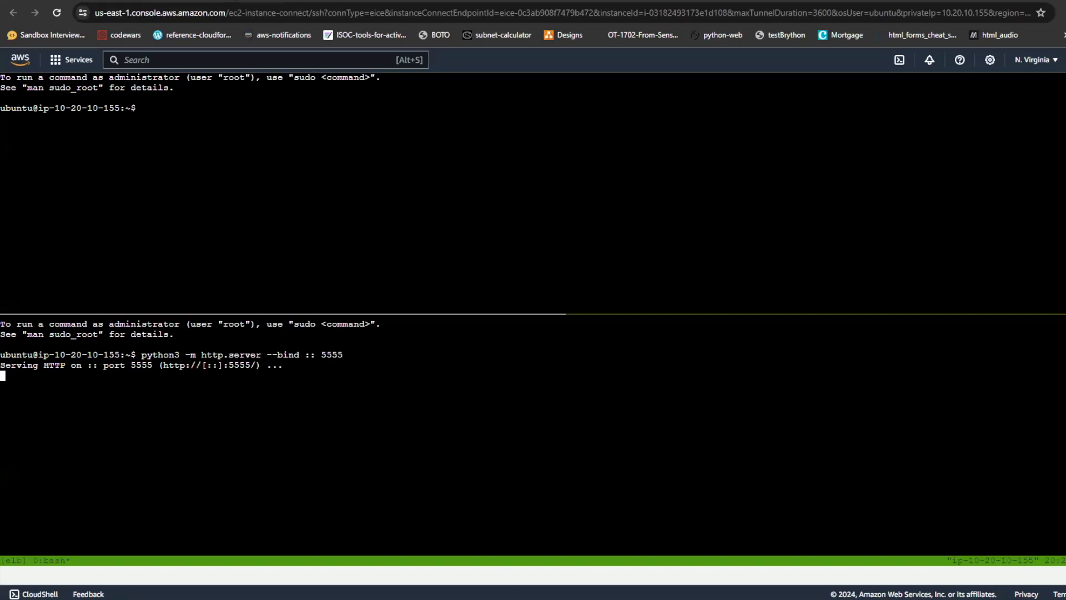
Switch to target 2's terminal session and run tmux a.
click(217, 0)
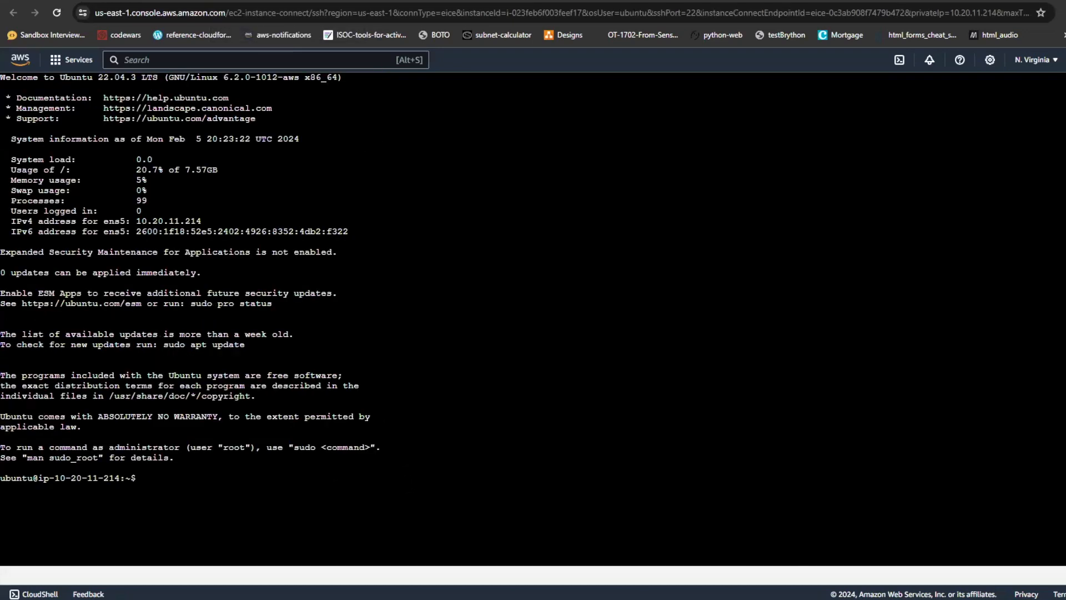
text(tmux a)
key(Return)
Return to target 1's terminal and make the upper tmux pane active.
click(215, 0)
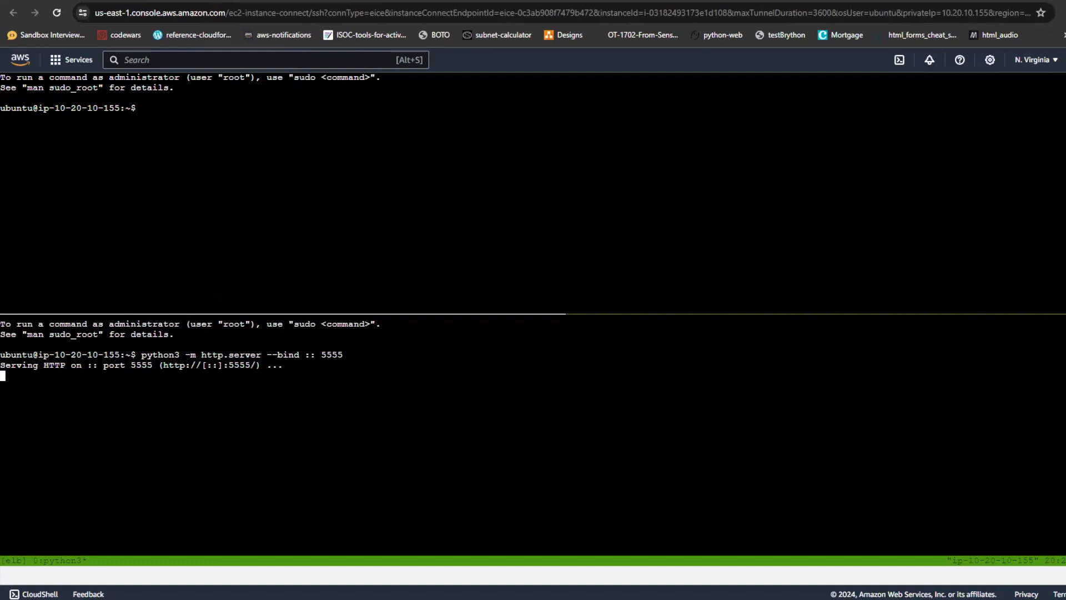
key(ctrl+b)
key(Up)
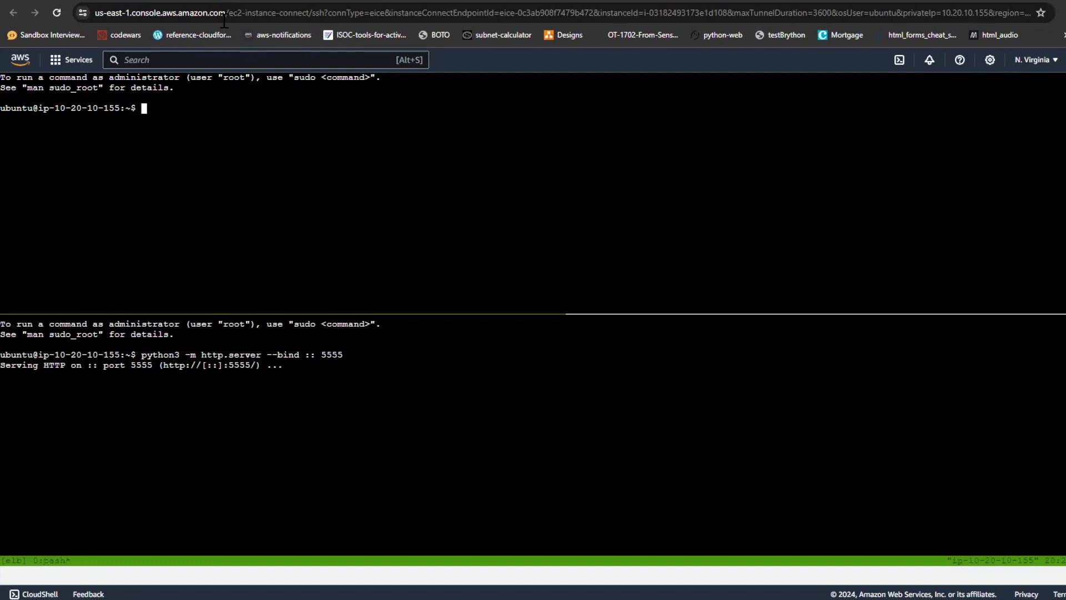
Refresh the registered targets' health in the target group and consult the lab diagram on the wiki.
click(205, 1)
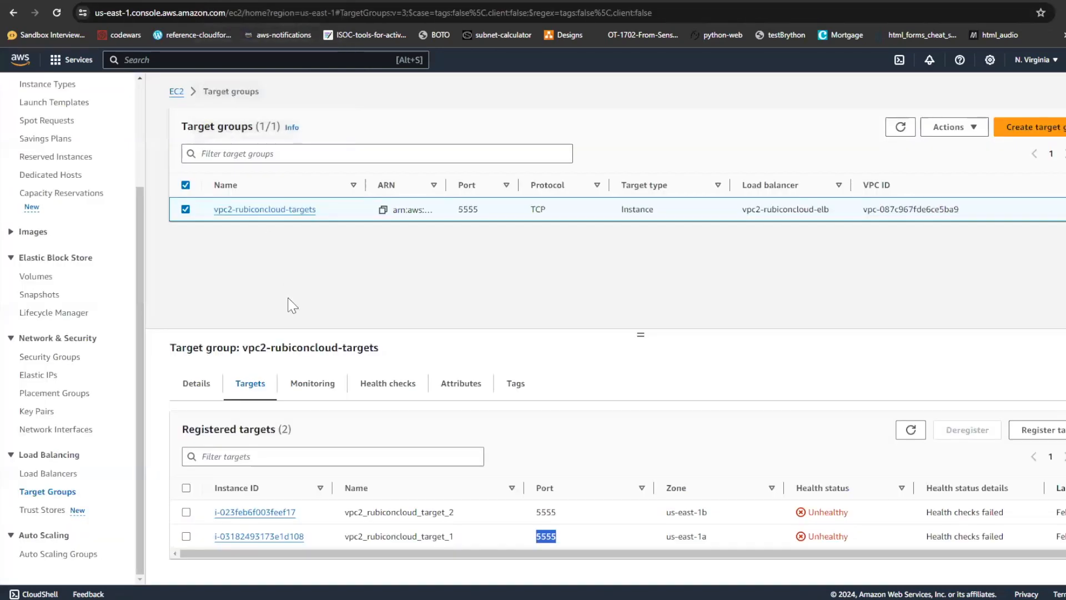
click(911, 430)
click(318, 1)
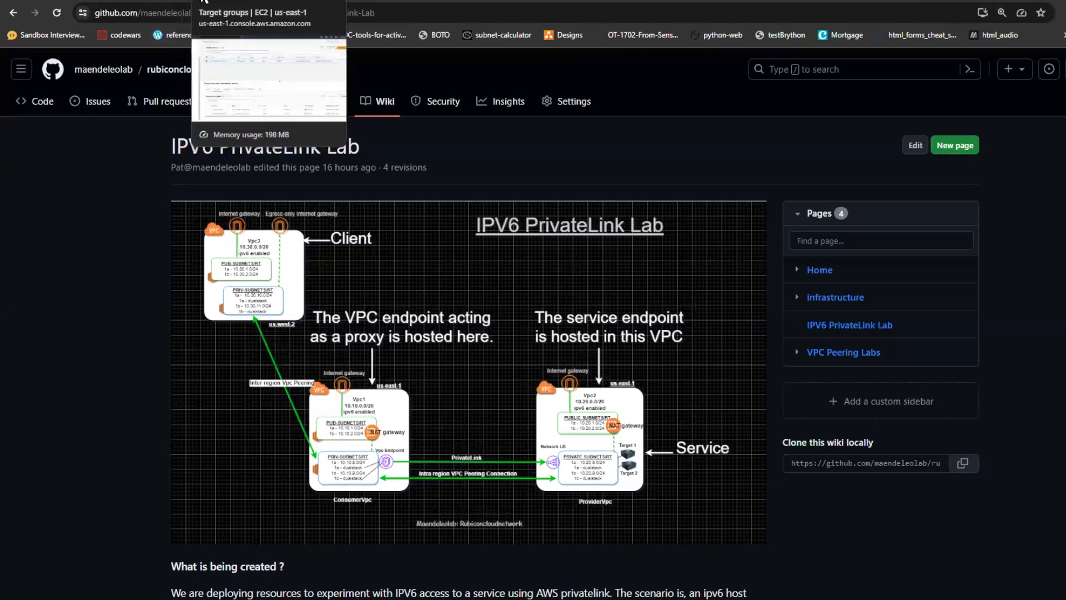
Return to the EC2 console, change the region to Oregon and list its instances.
click(196, 1)
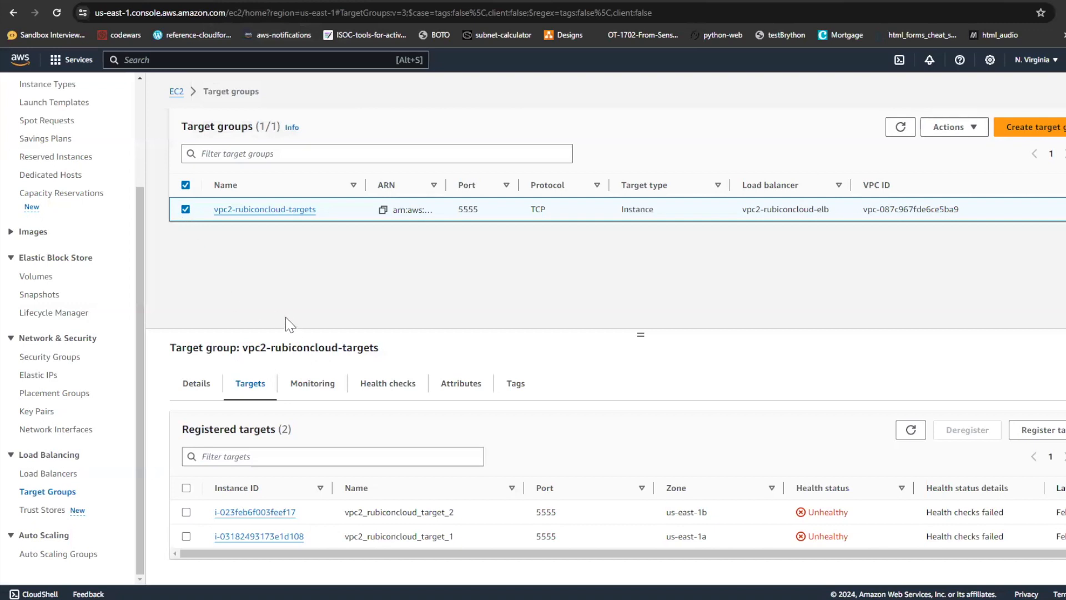
click(1036, 62)
click(999, 163)
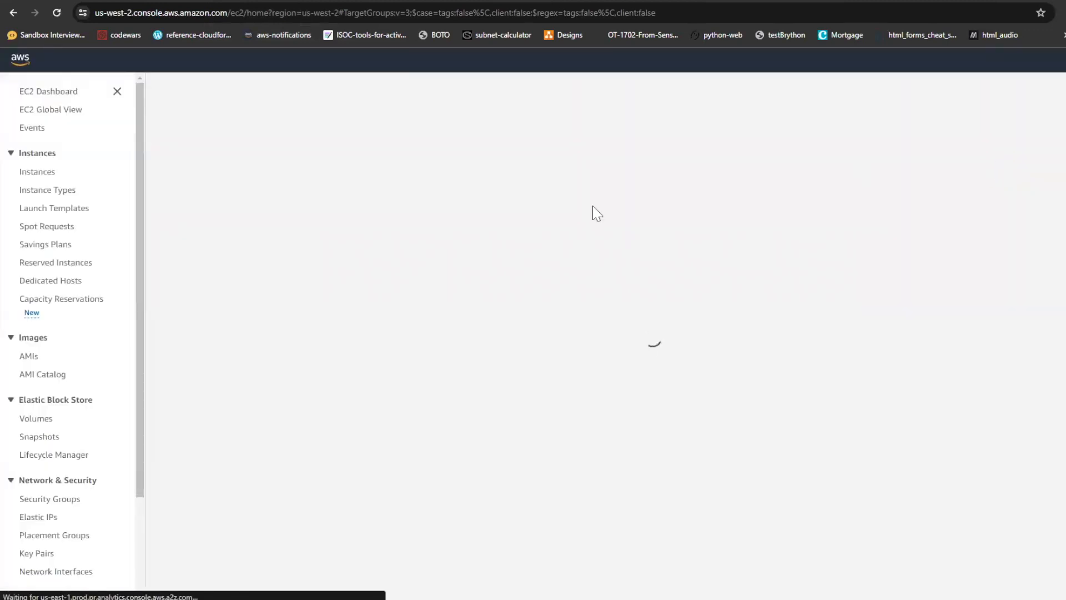
click(36, 176)
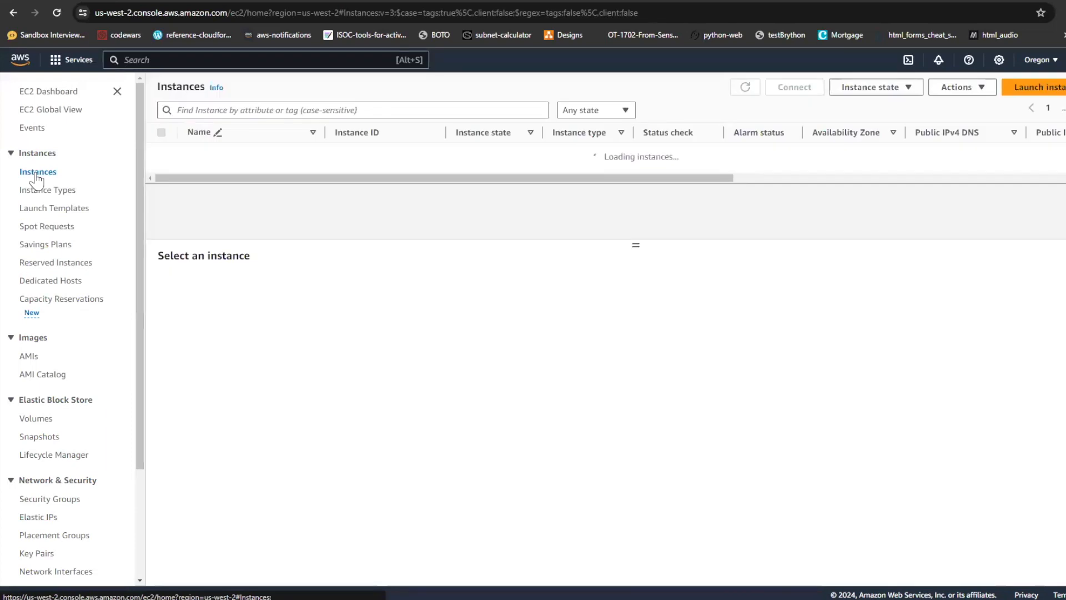
Connect to the boto3_vpc3 instance as ubuntu through the EC2 Instance Connect Endpoint eice-063a590f3f04c51f2.
click(161, 152)
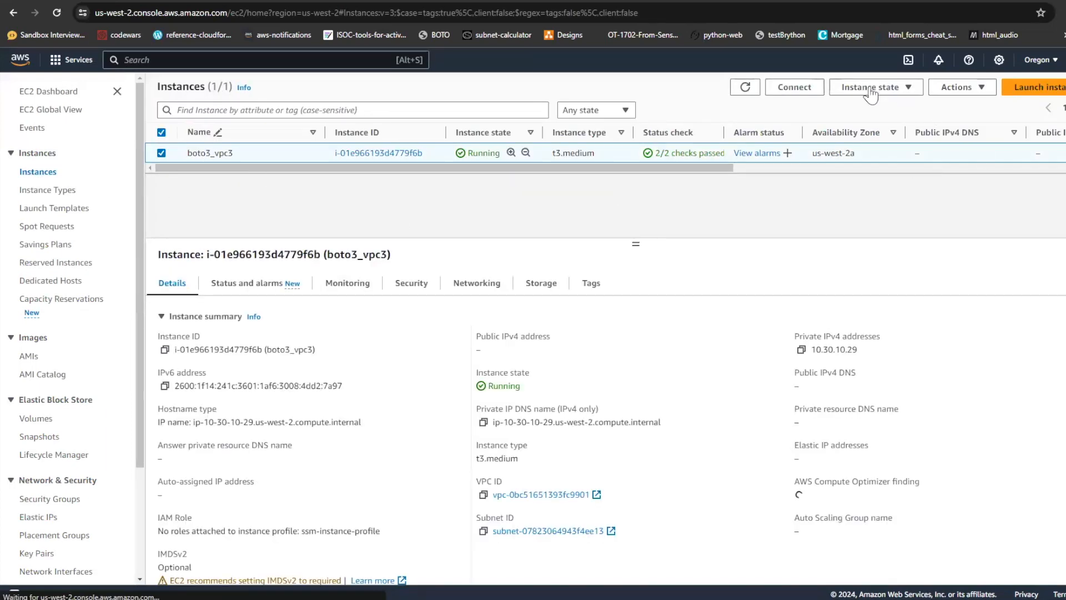
click(799, 90)
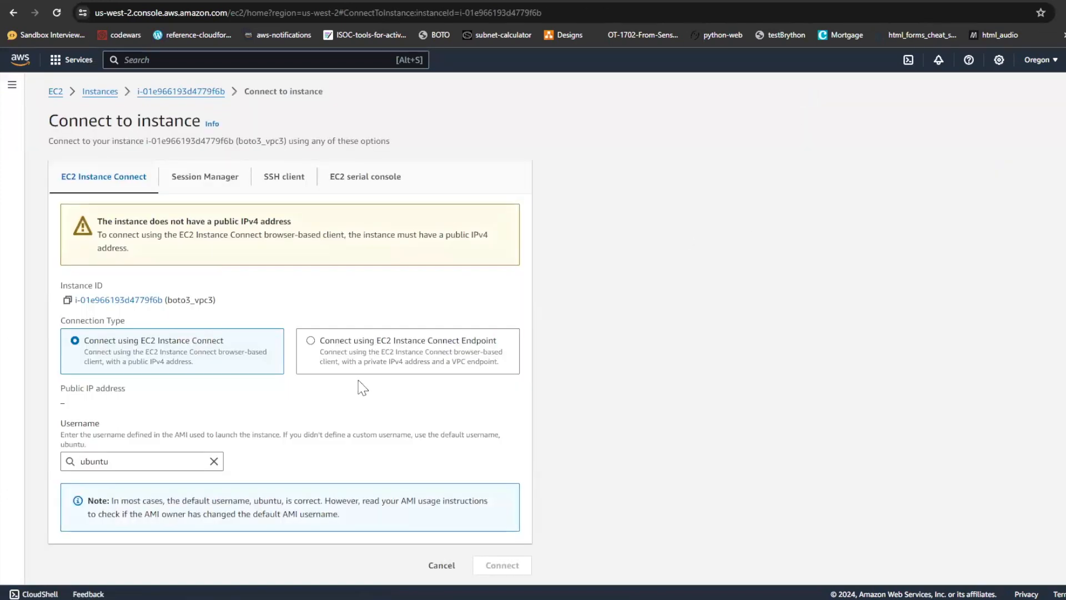
click(197, 385)
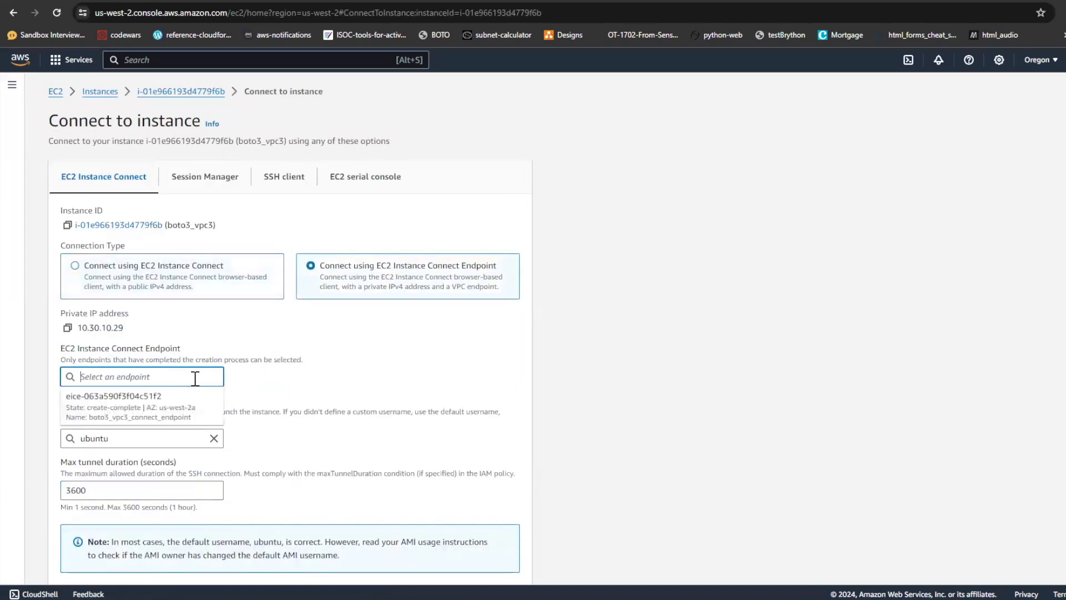
click(178, 401)
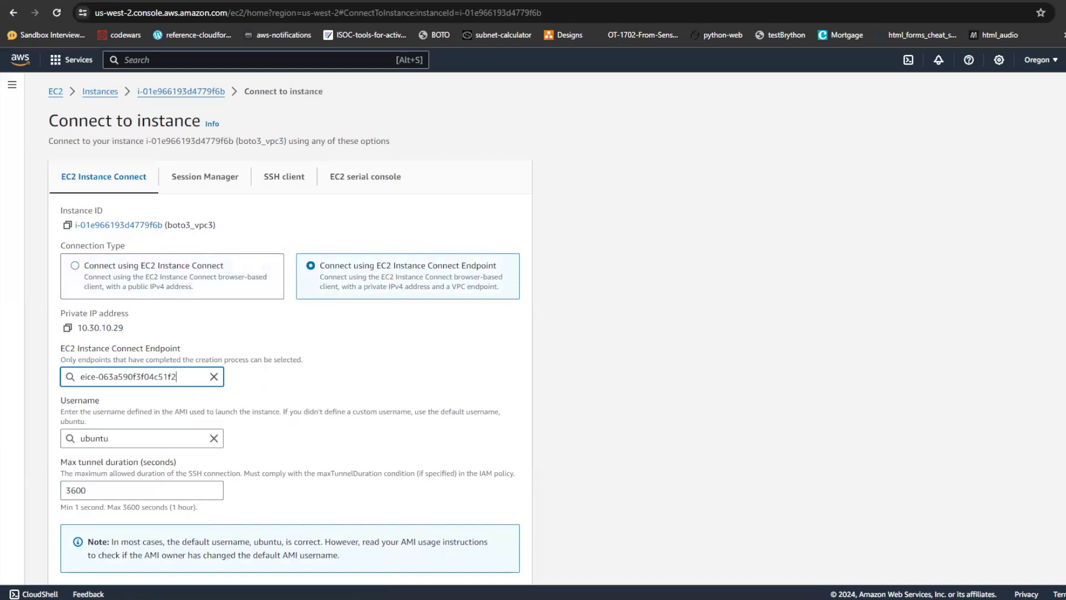
scroll(290, 327, down, 1)
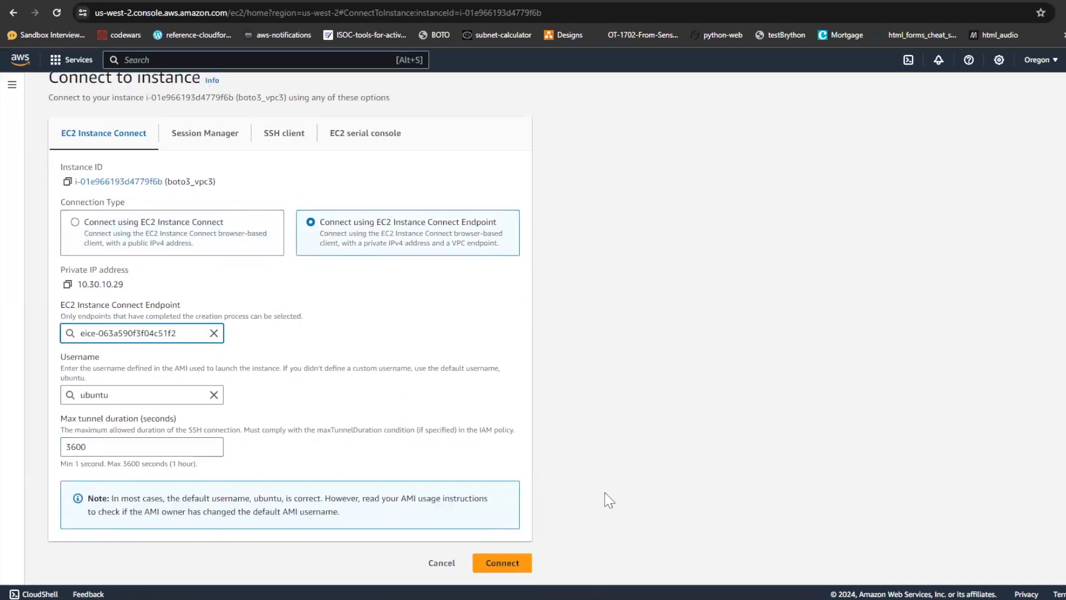
click(510, 566)
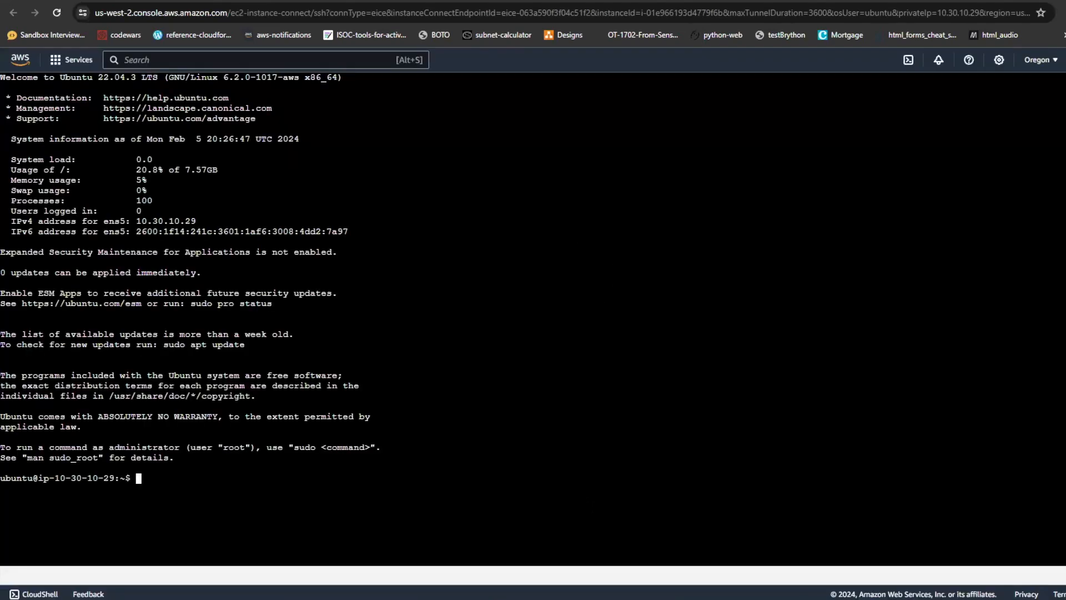
Start tmux on the boto3_vpc3 instance and split the session into two stacked panes.
key(Return)
text(tmux)
key(Return)
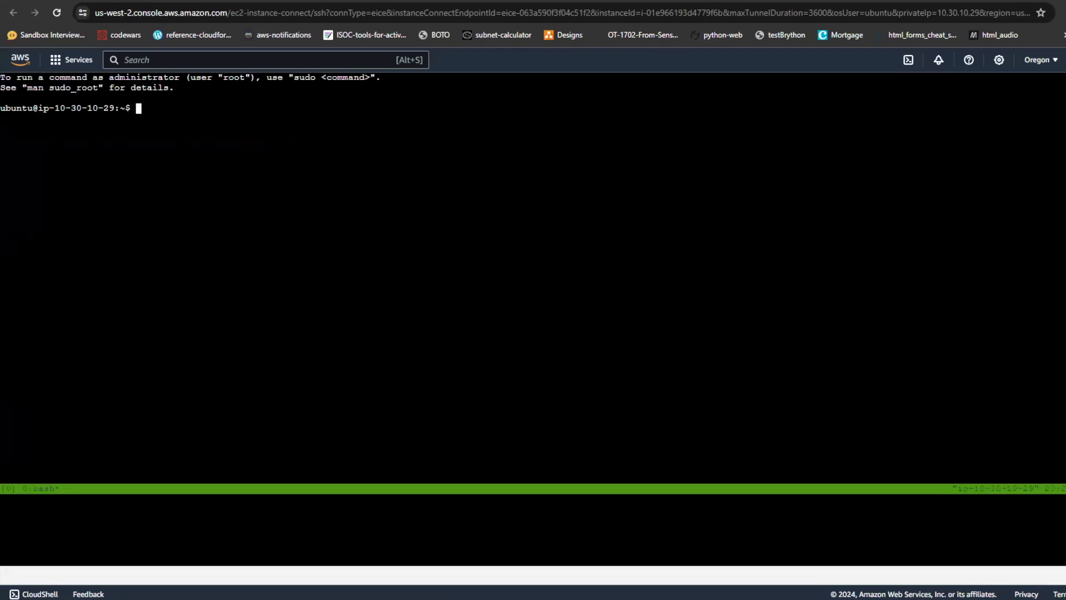
key(ctrl+b)
key(quotedbl)
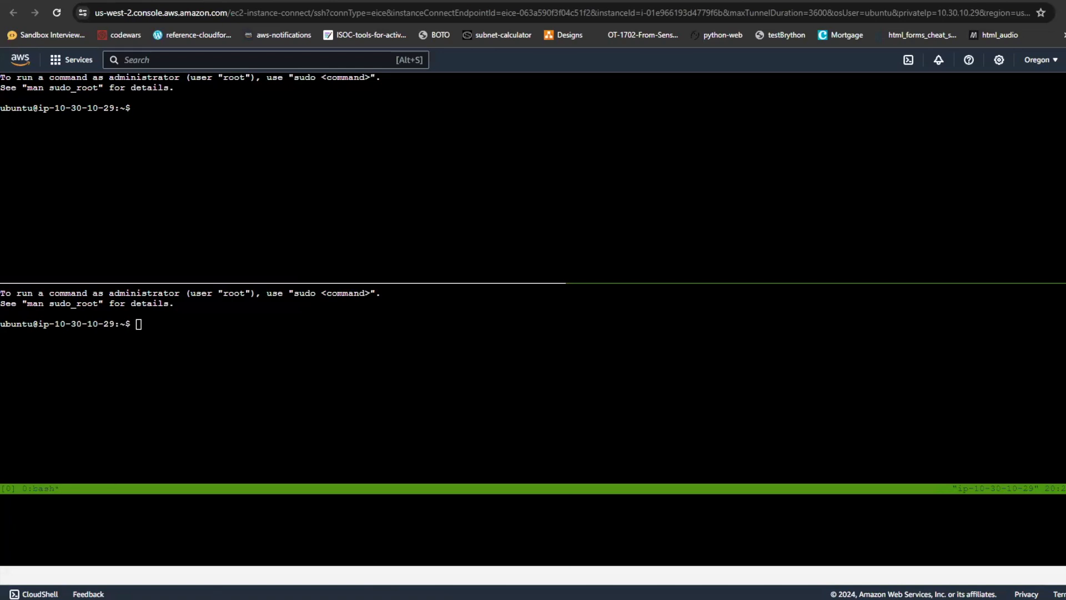
Switch to Notepad and write the labels vpc1 and vpc3, leaving room for an address below vpc1.
key(alt+Tab)
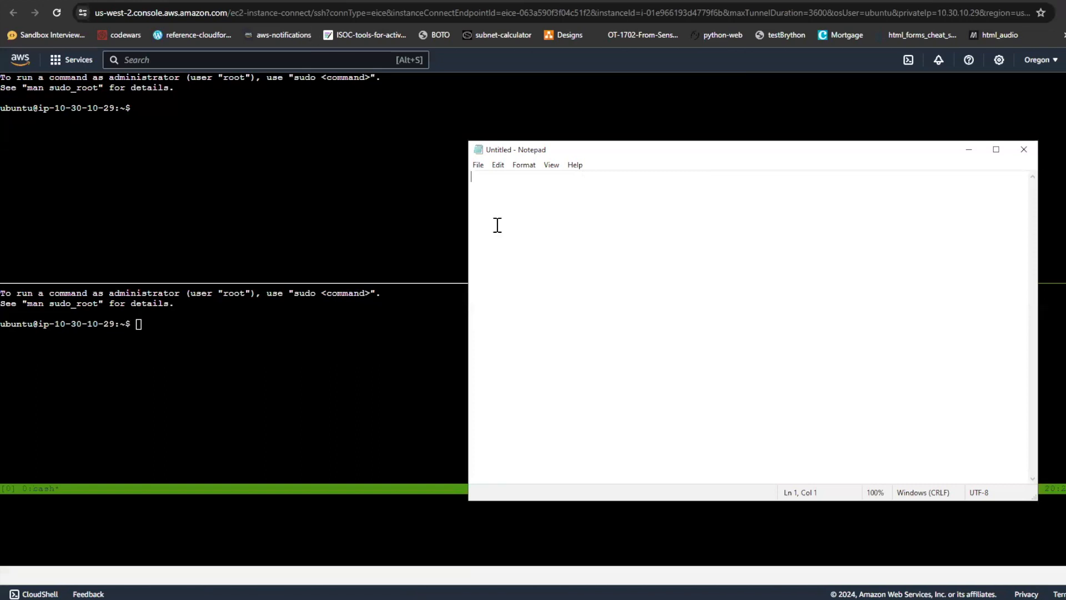
key(Return)
key(Return)
text(v)
key(alt+Tab)
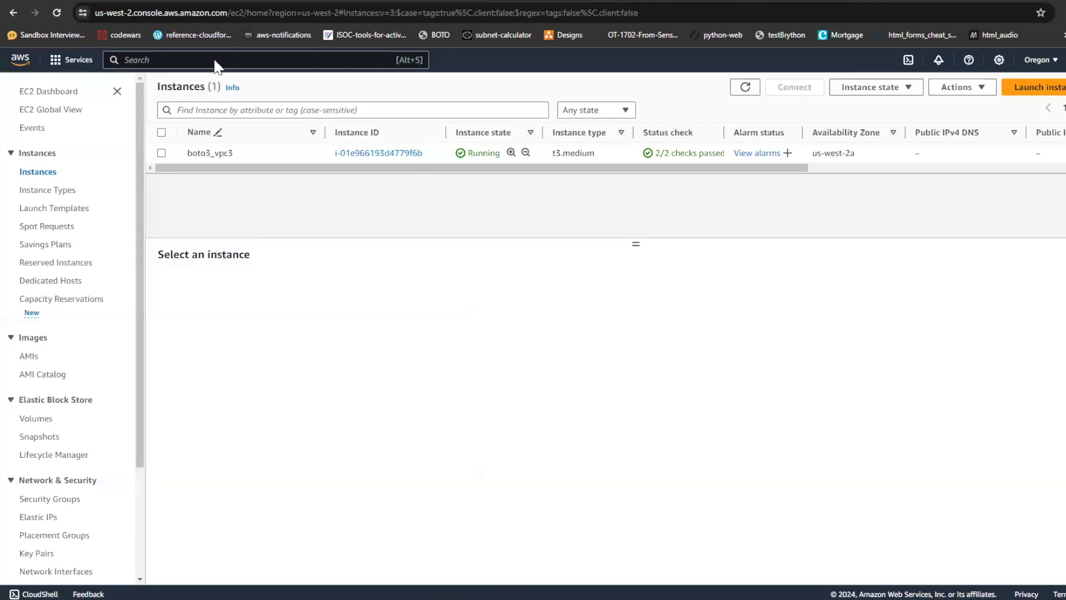
Copy the IPv6 address of boto3_vpc3 from the EC2 console and paste it below the vpc3 label in Notepad.
click(162, 154)
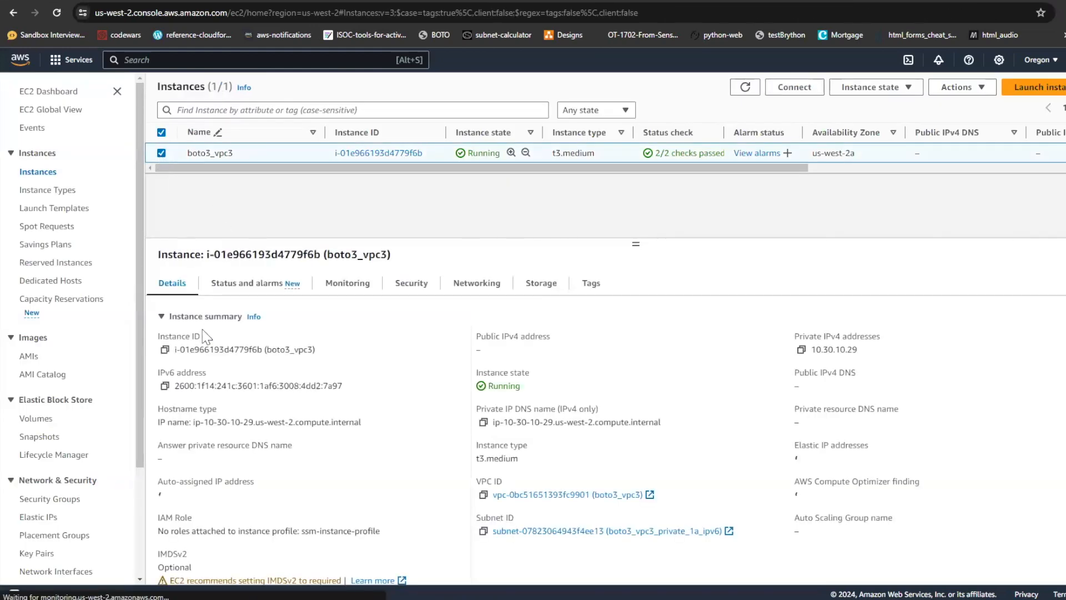
click(165, 385)
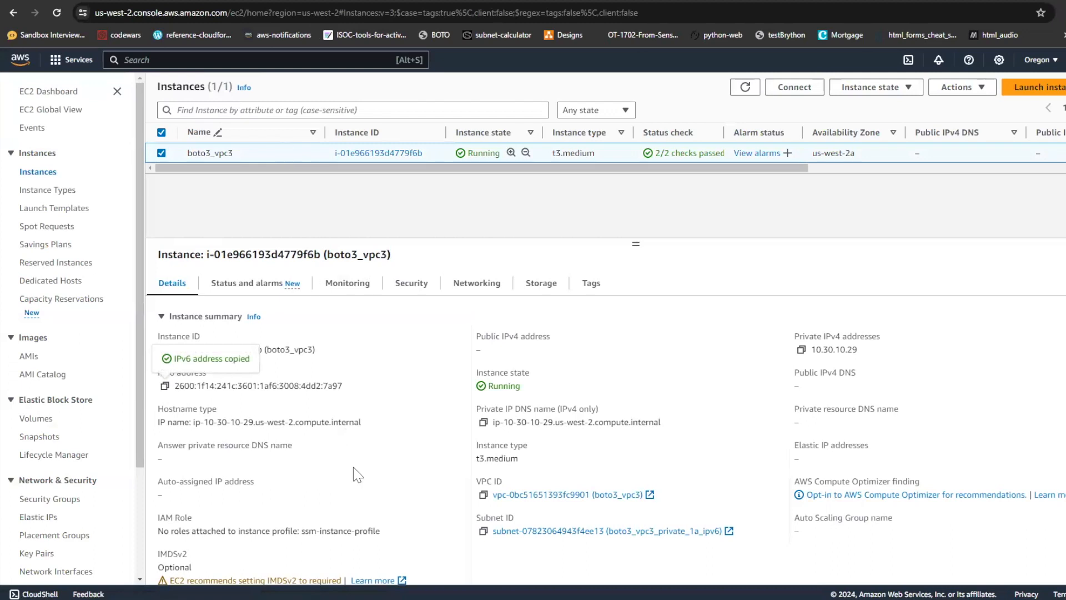
mouse_move(458, 599)
key(alt+Tab)
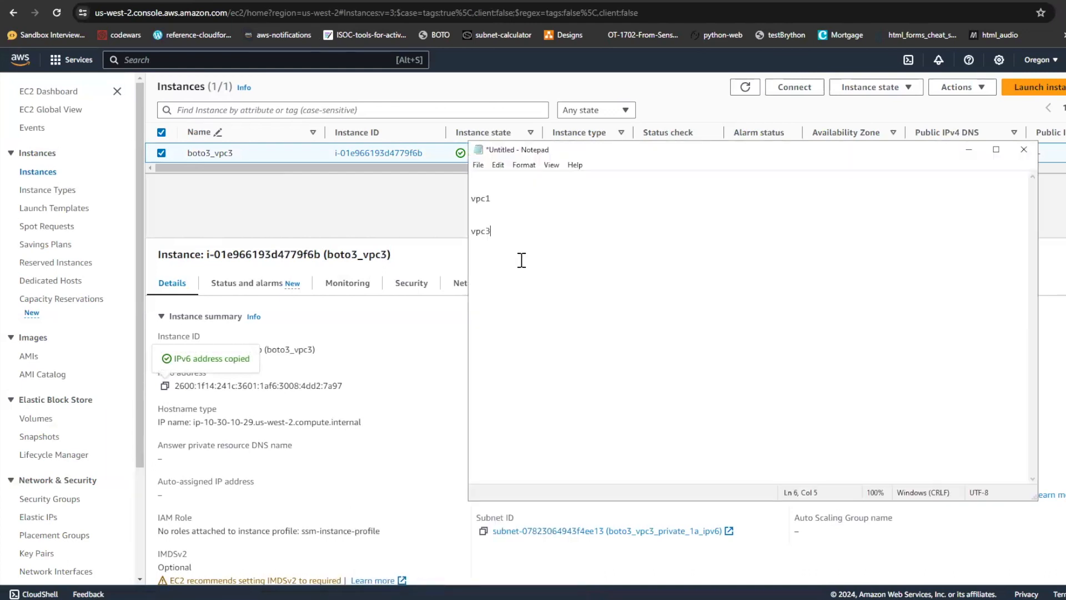
key(ctrl+v)
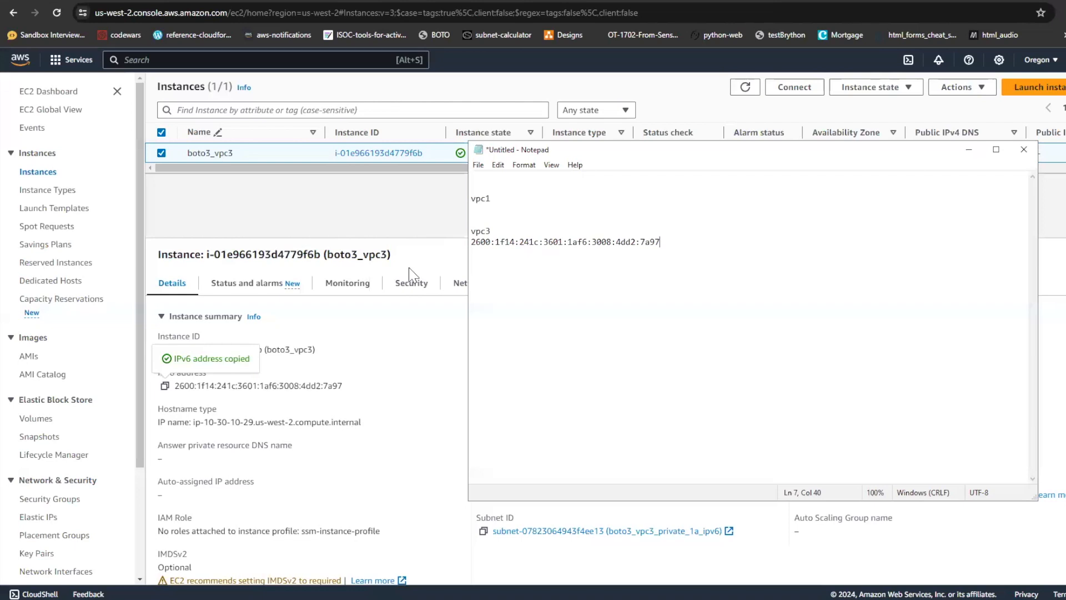
click(365, 200)
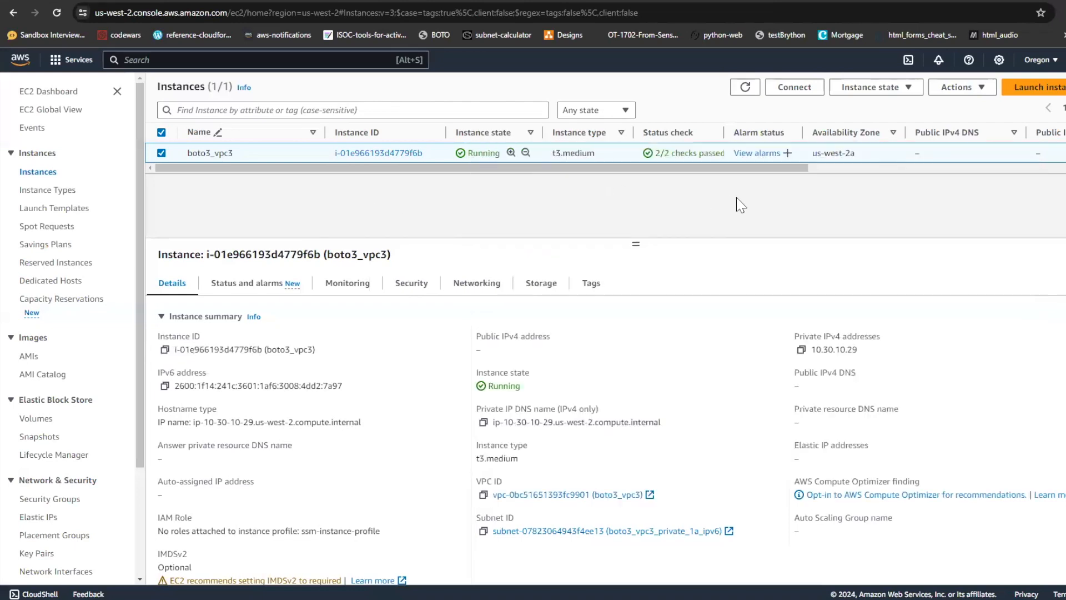
Change the region to N. Virginia and copy boto3_vpc1's IPv6 address below the vpc1 label in Notepad.
click(1044, 60)
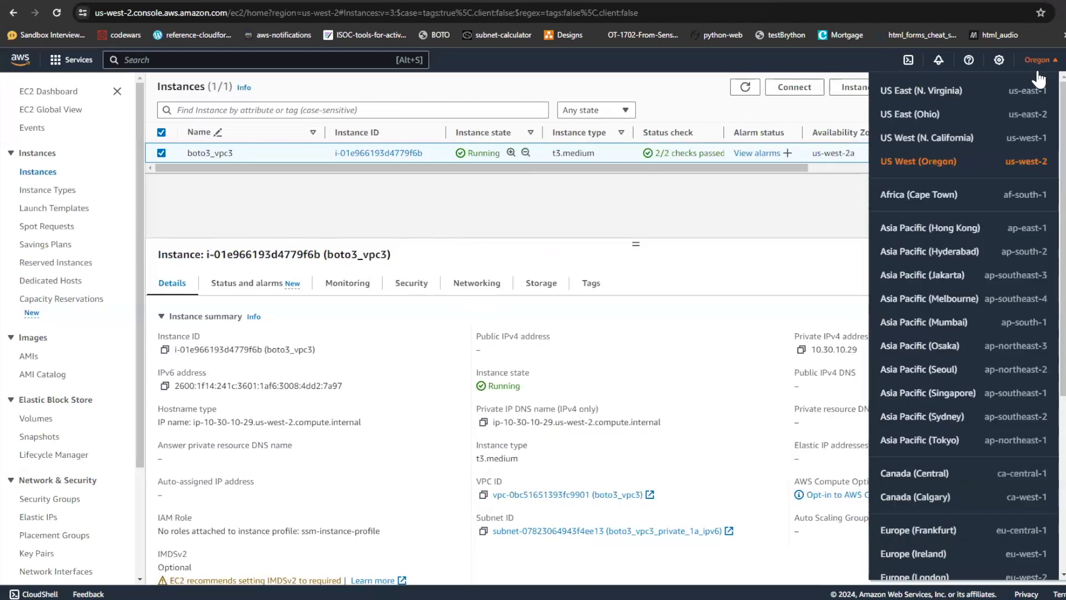
click(1025, 98)
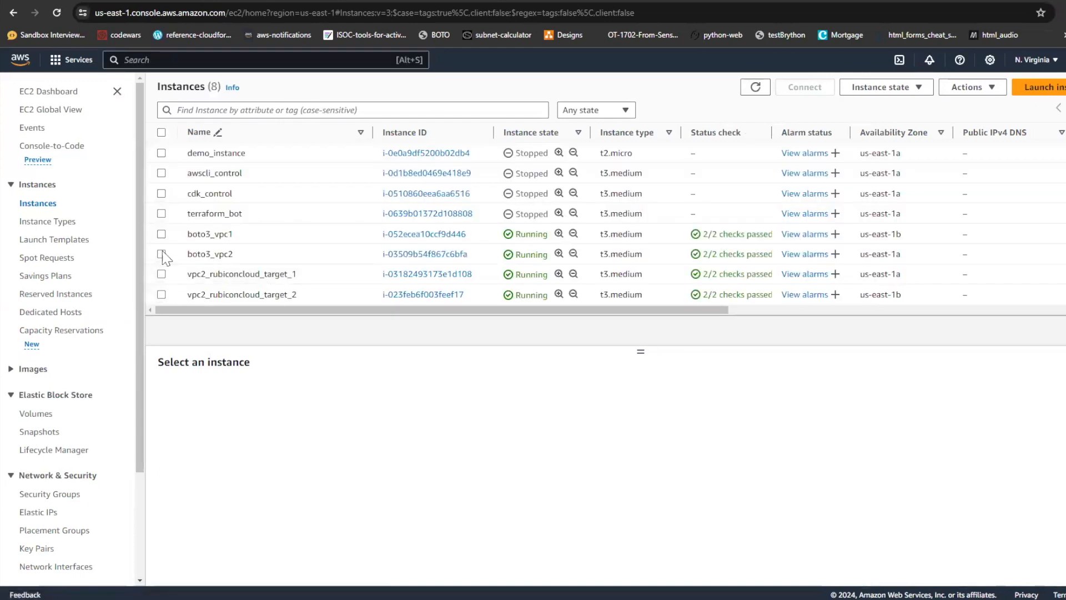
click(161, 234)
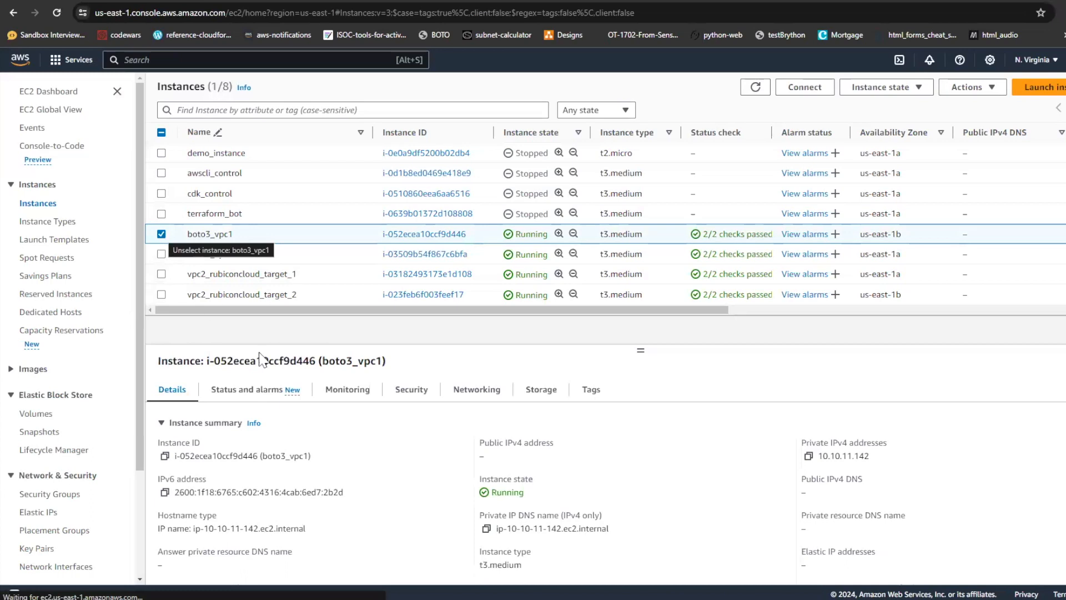
click(164, 493)
key(alt+Tab)
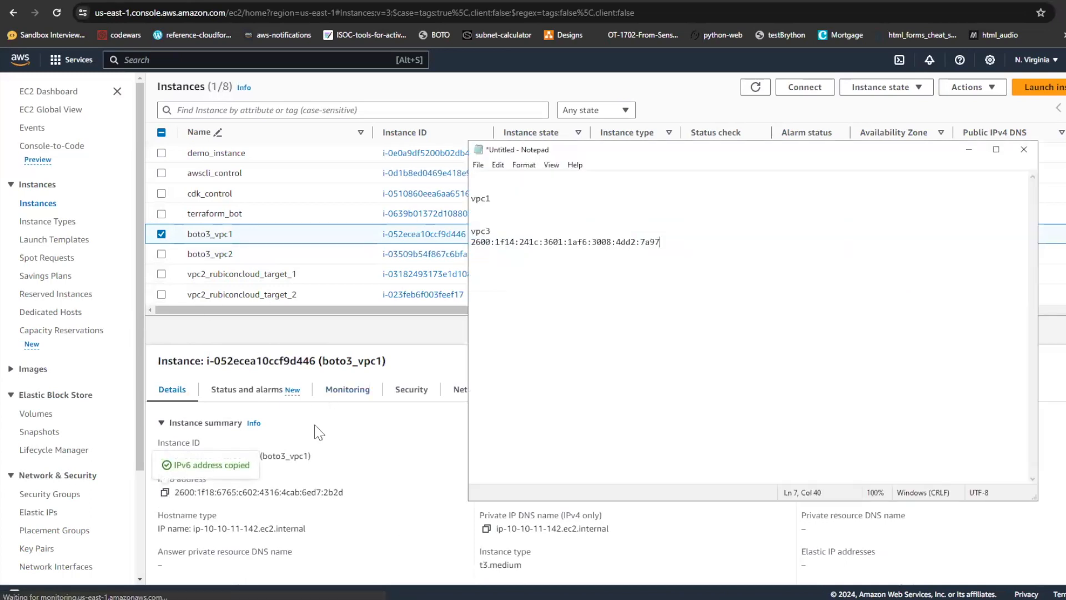
key(Up)
key(Up)
key(Up)
key(ctrl+v)
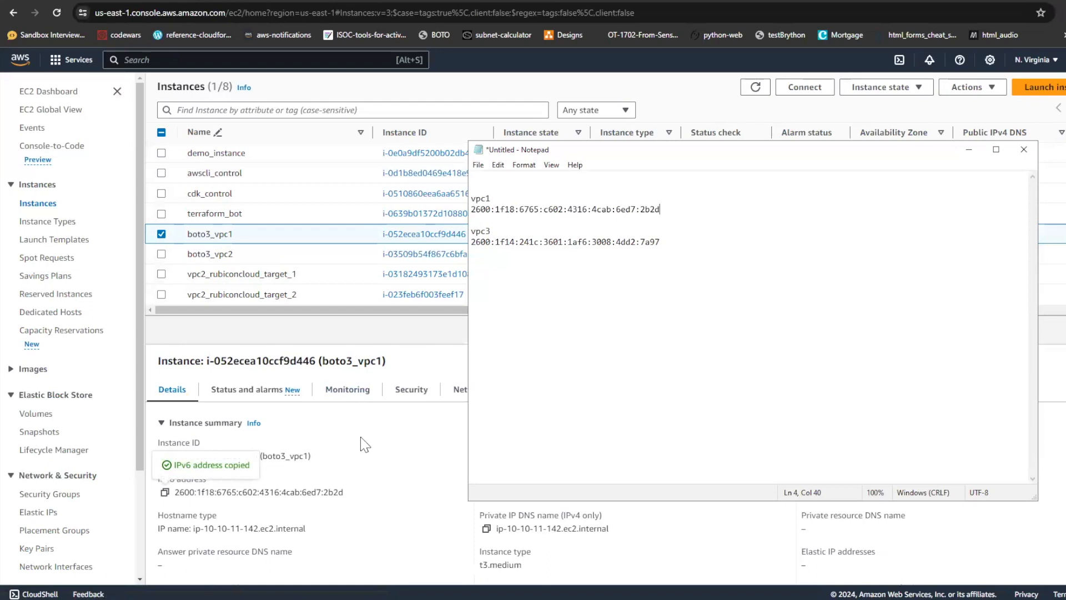
Return to the EC2 console and open a terminal session on boto3_vpc1 with two stacked tmux panes.
key(alt+Tab)
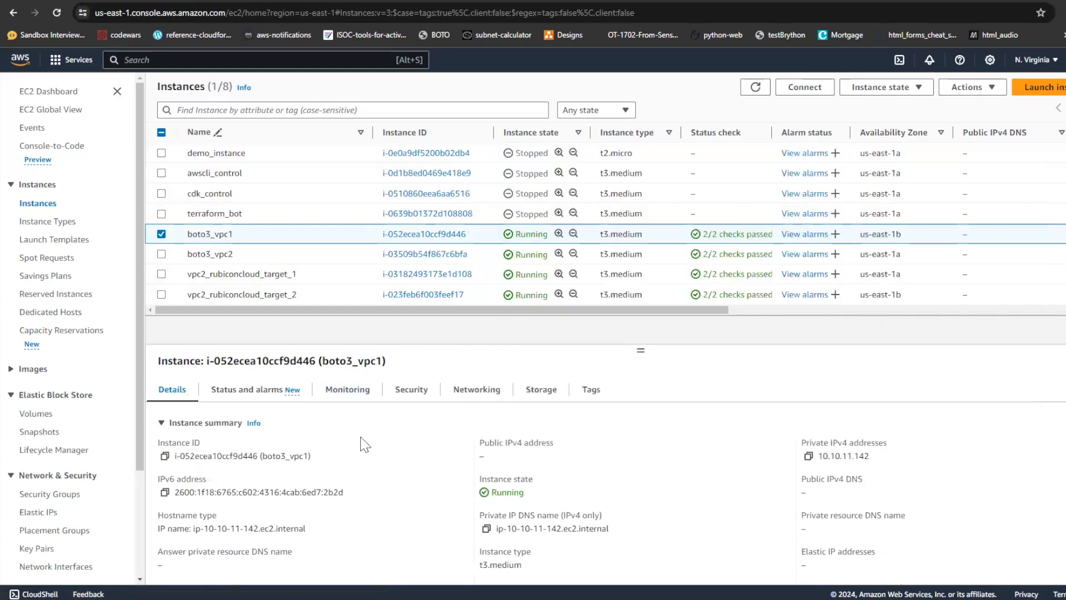
click(805, 87)
click(500, 564)
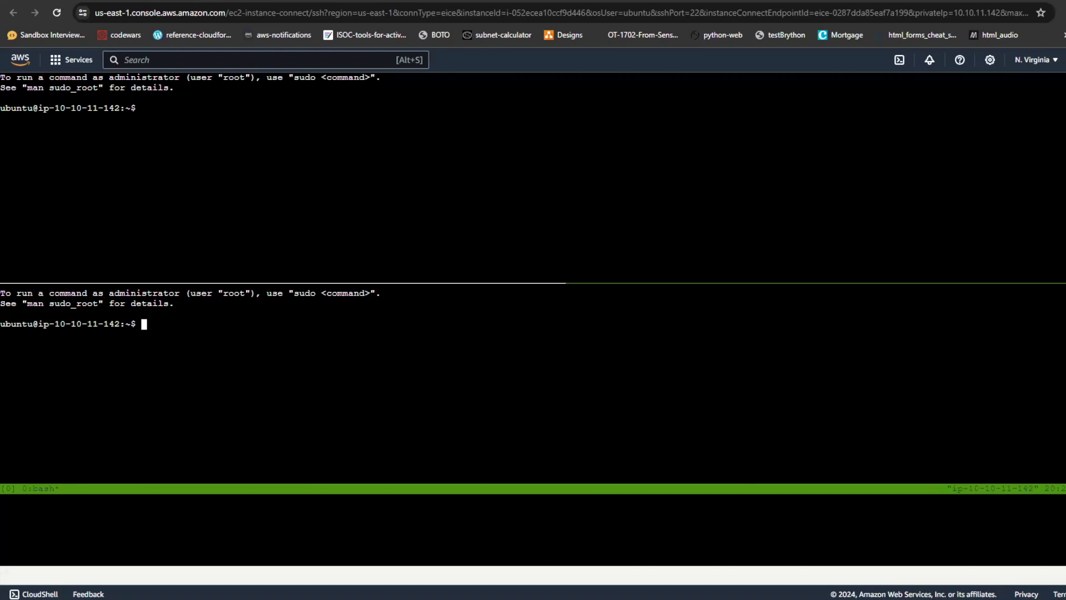
Ping vpc3's address 2600:1f14:241c:3601:1af6:3008:4dd2:7a97 in boto3_vpc1's lower pane, and make the upper pane active.
text(ping)
key(alt+Tab)
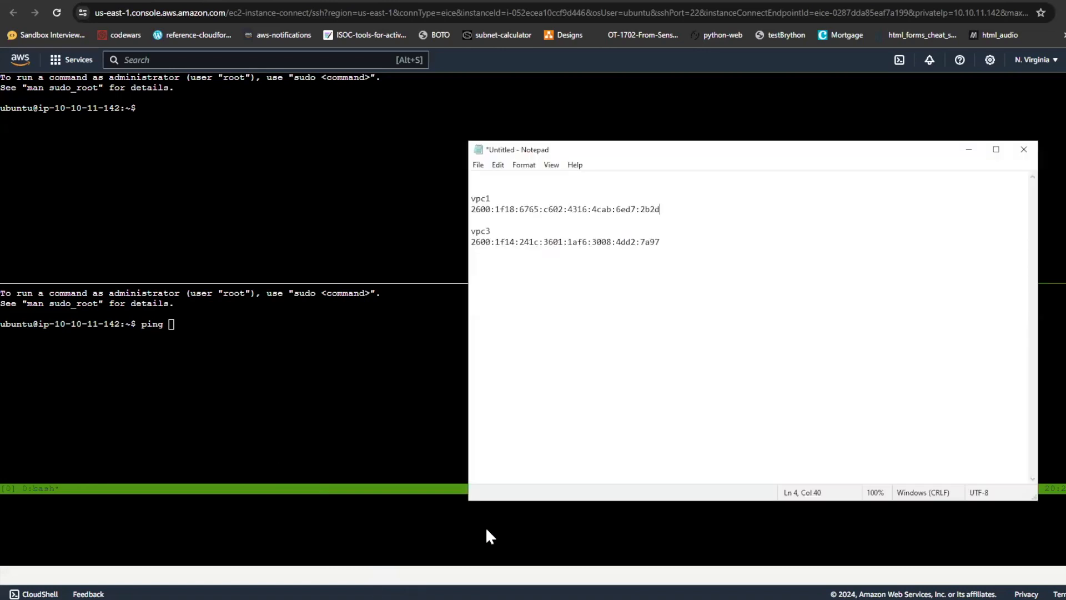
drag(472, 242, 662, 241)
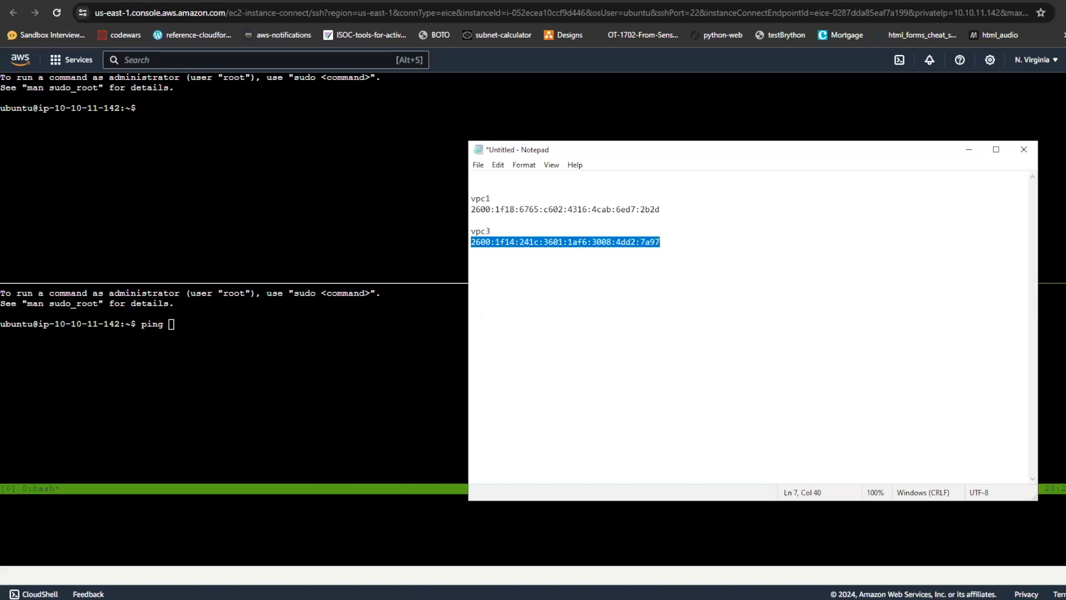
click(231, 324)
right_click(231, 325)
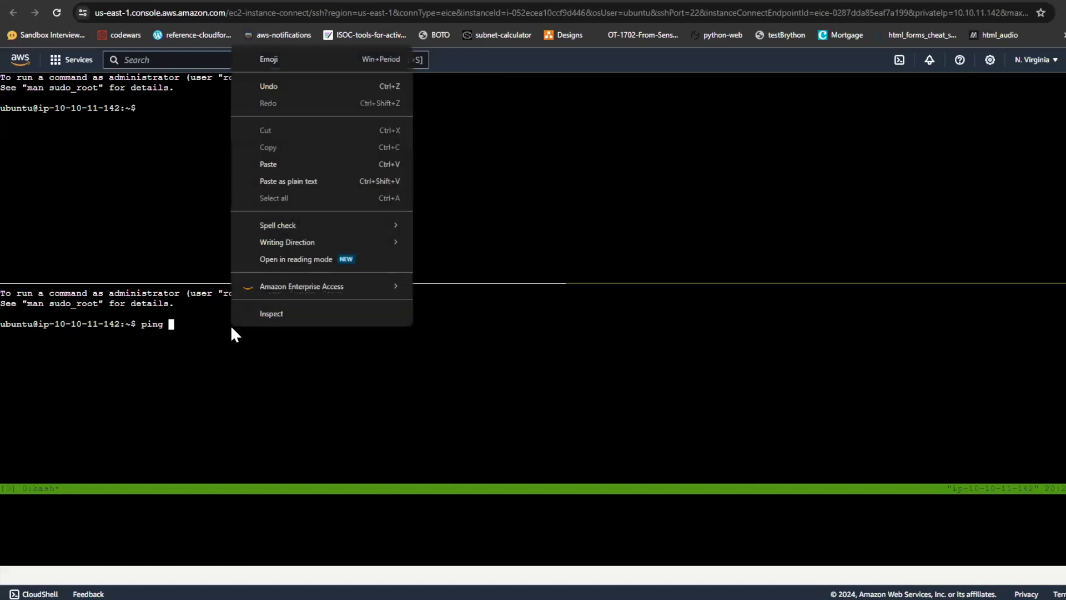
click(304, 164)
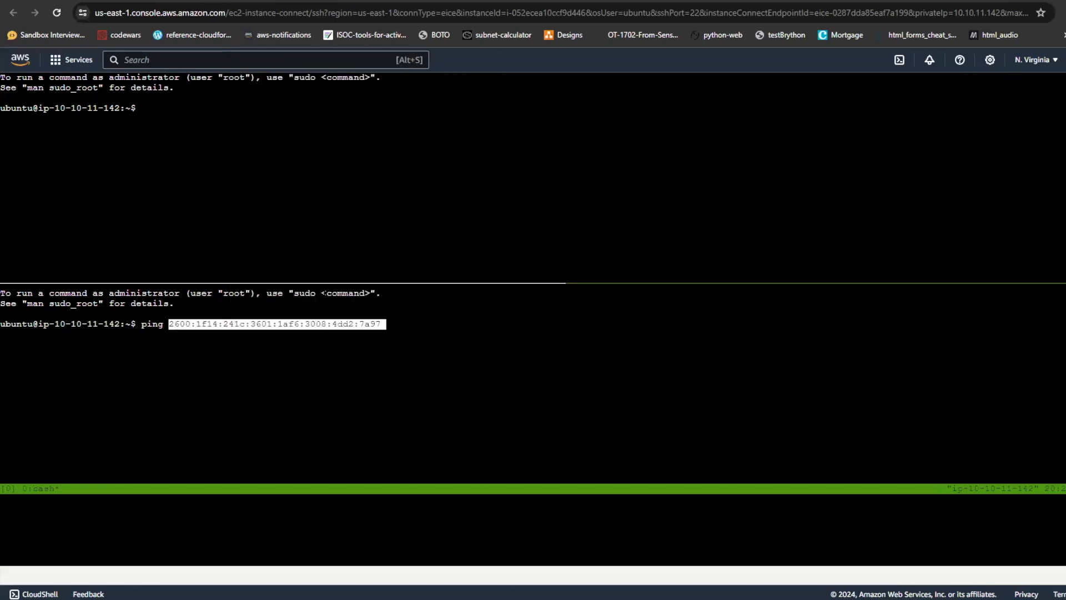
key(Return)
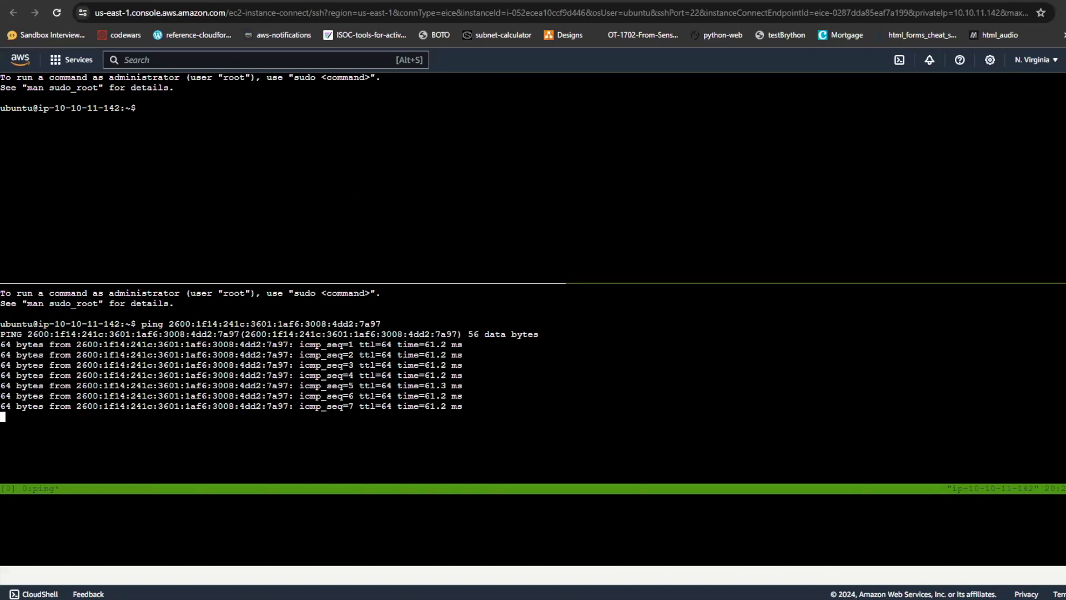
key(ctrl+b)
key(Up)
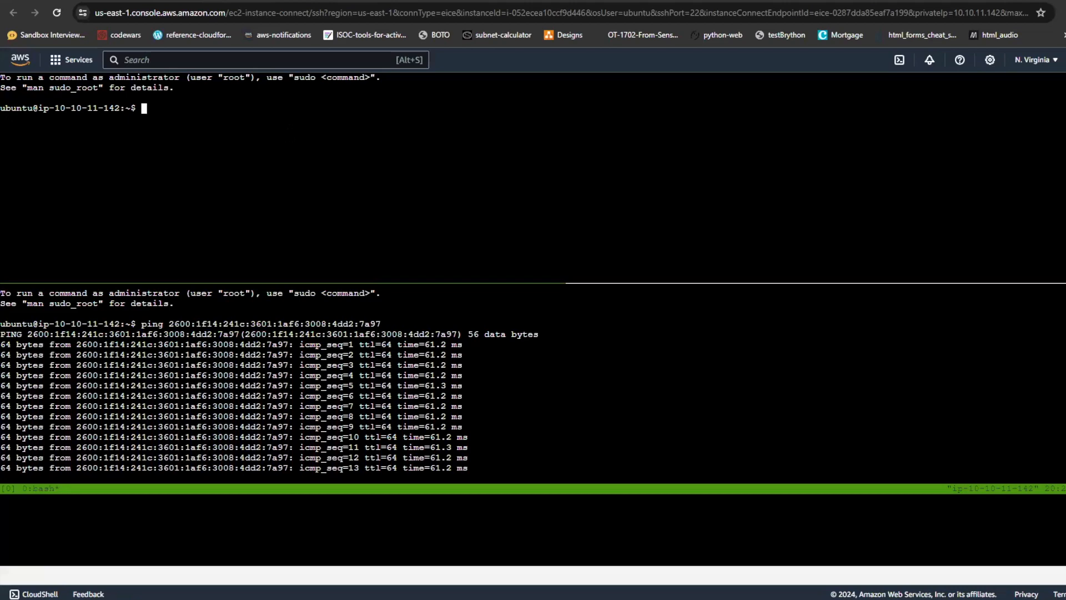
Review the wiki's lab diagram and check the health of the registered targets in vpc2-rubiconcloud-targets.
click(318, 1)
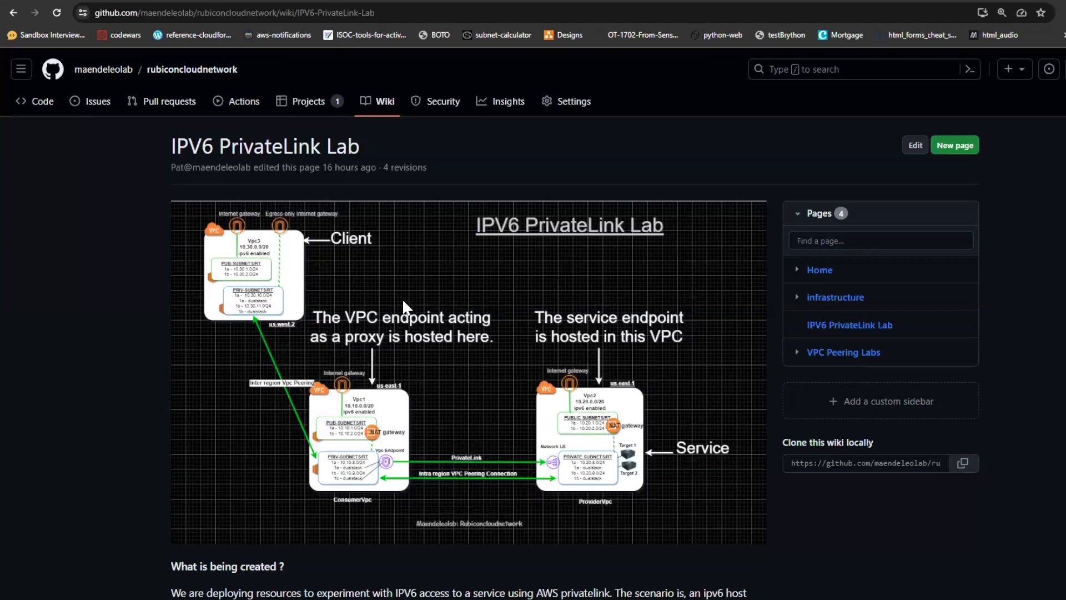
click(201, 1)
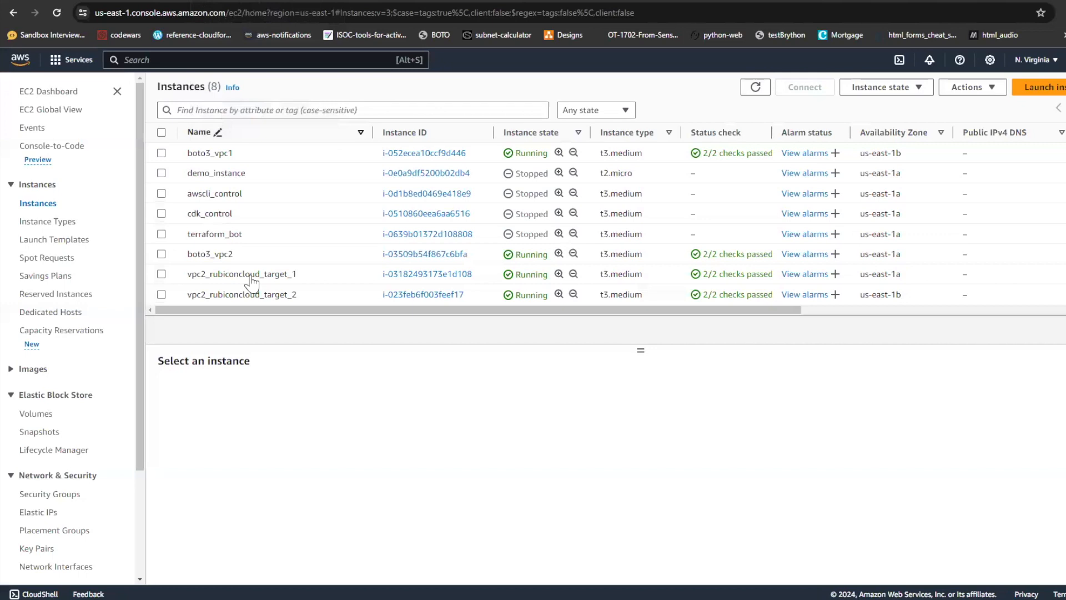
drag(138, 390, 133, 550)
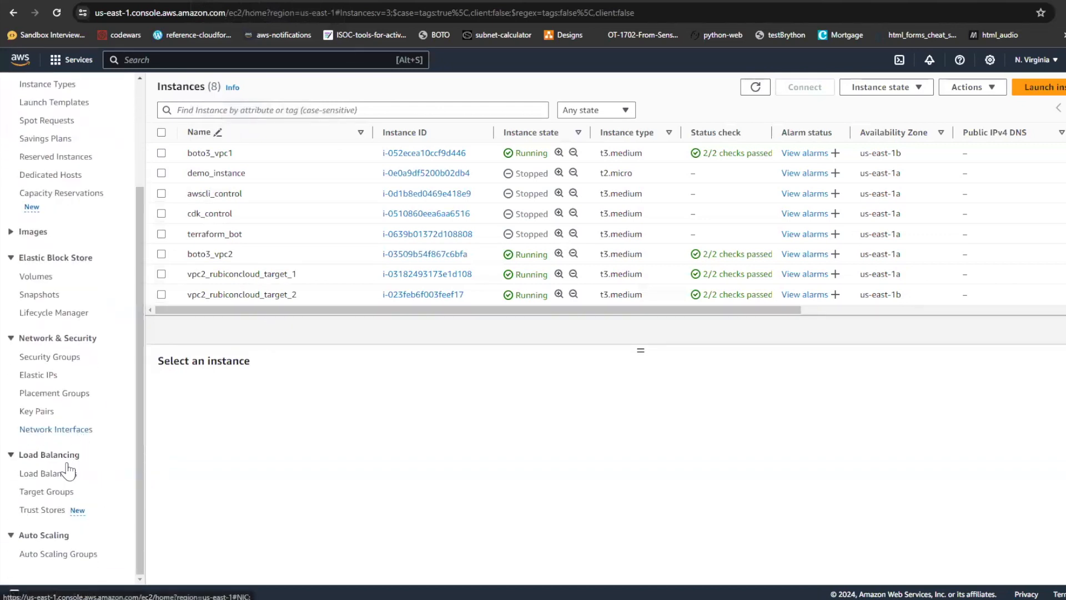
click(43, 494)
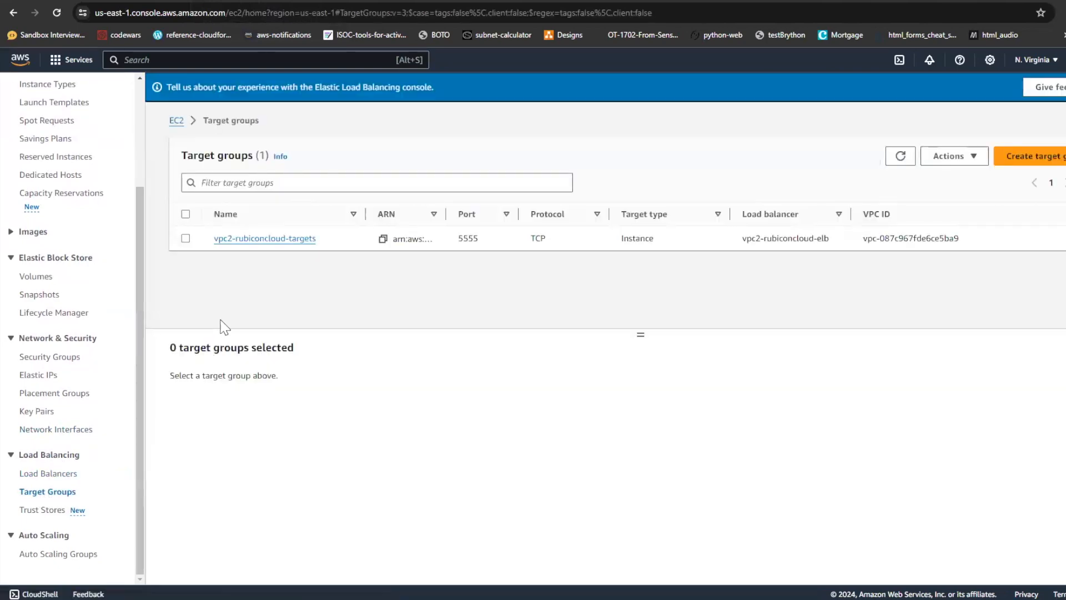
click(272, 239)
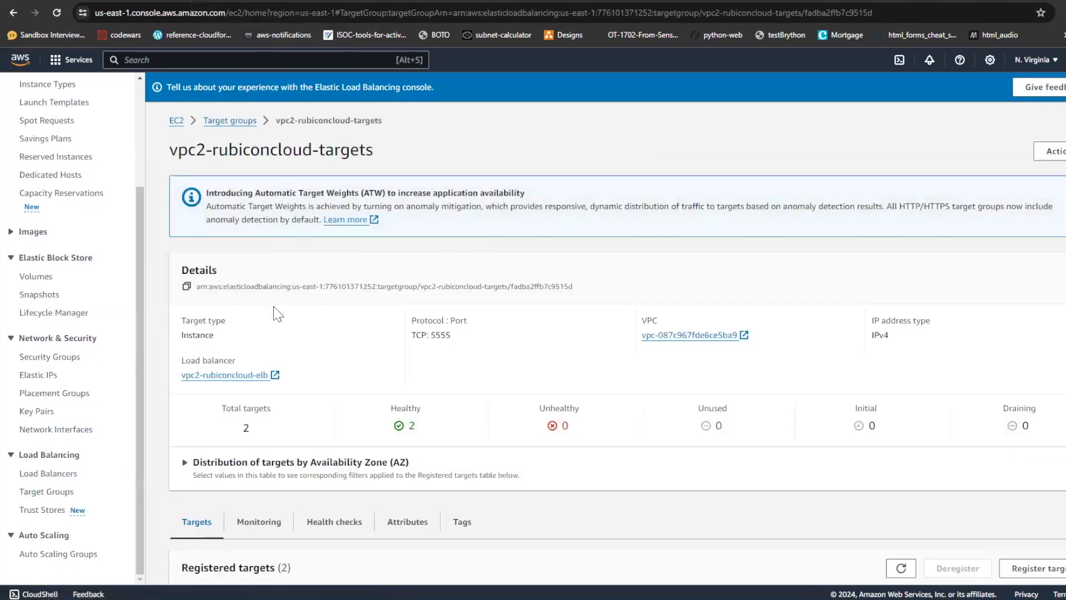
drag(435, 428, 381, 429)
scroll(777, 583, down, 3)
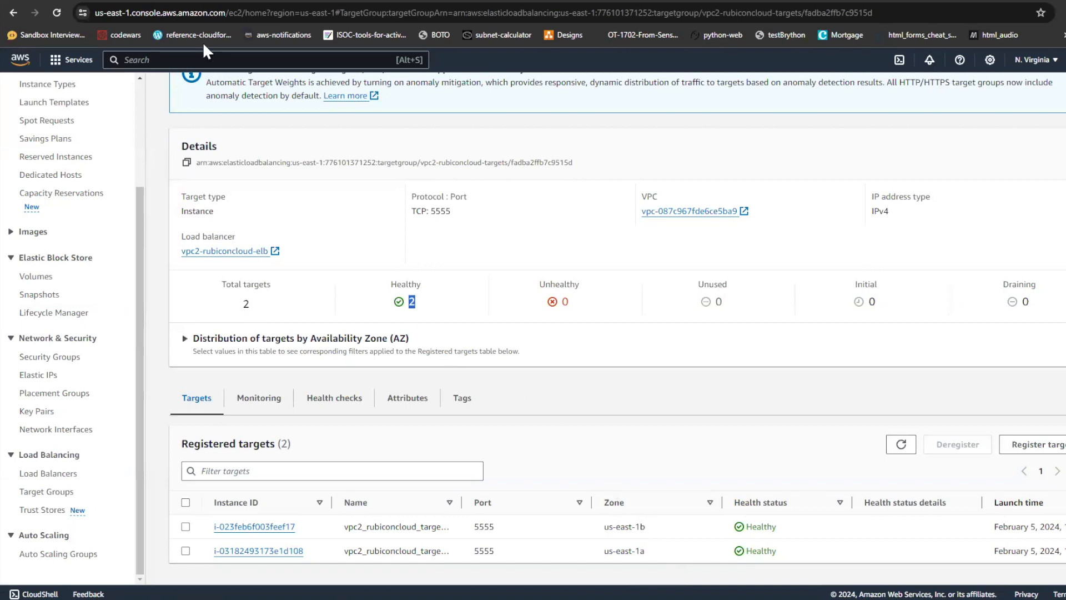
Open the details of the rubiconcloud_vpce endpoint and copy its first, regional DNS name.
click(200, 4)
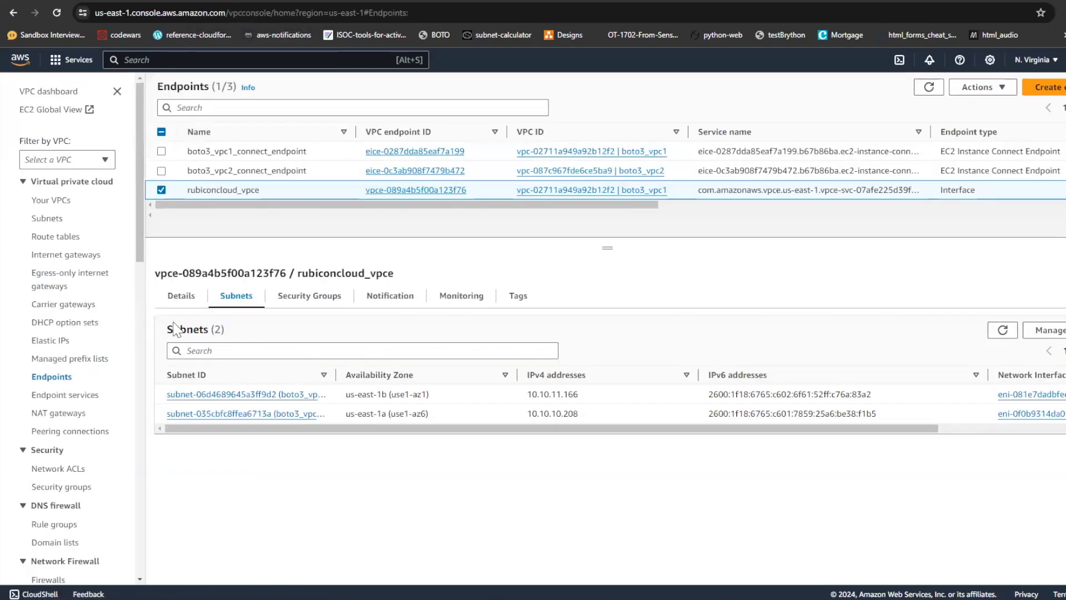
click(180, 297)
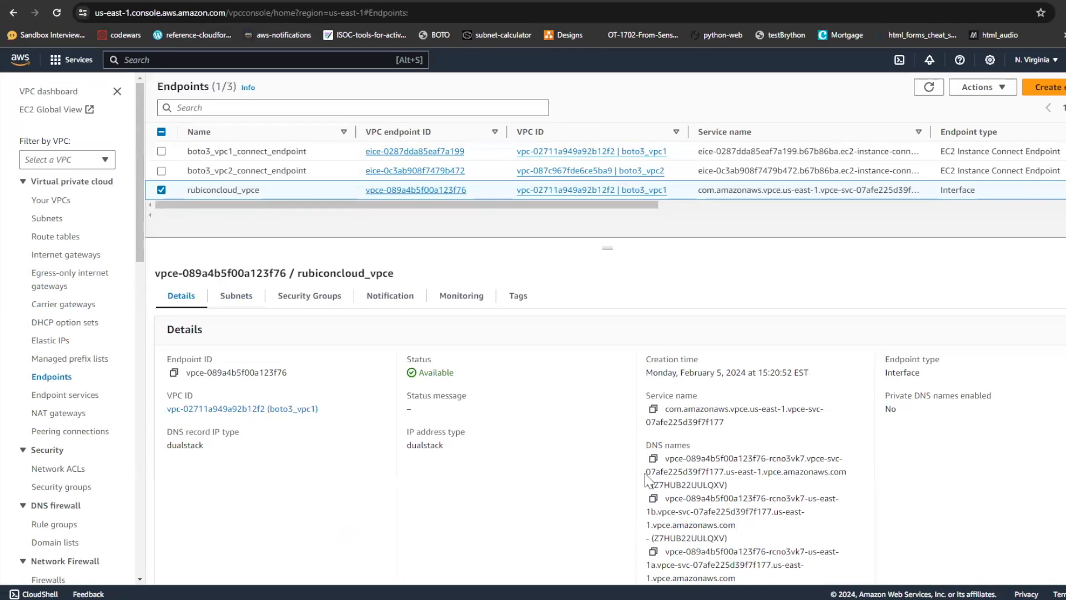
click(654, 459)
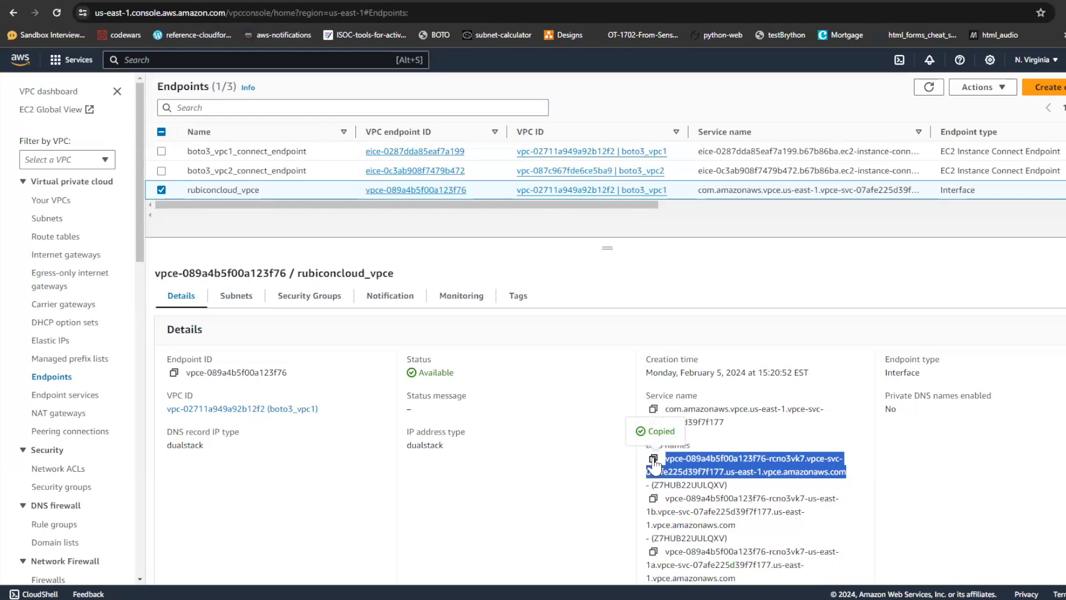
Run nslookup on the copied endpoint DNS name in boto3_vpc1's upper pane.
click(225, 3)
text(nslookup)
right_click(206, 161)
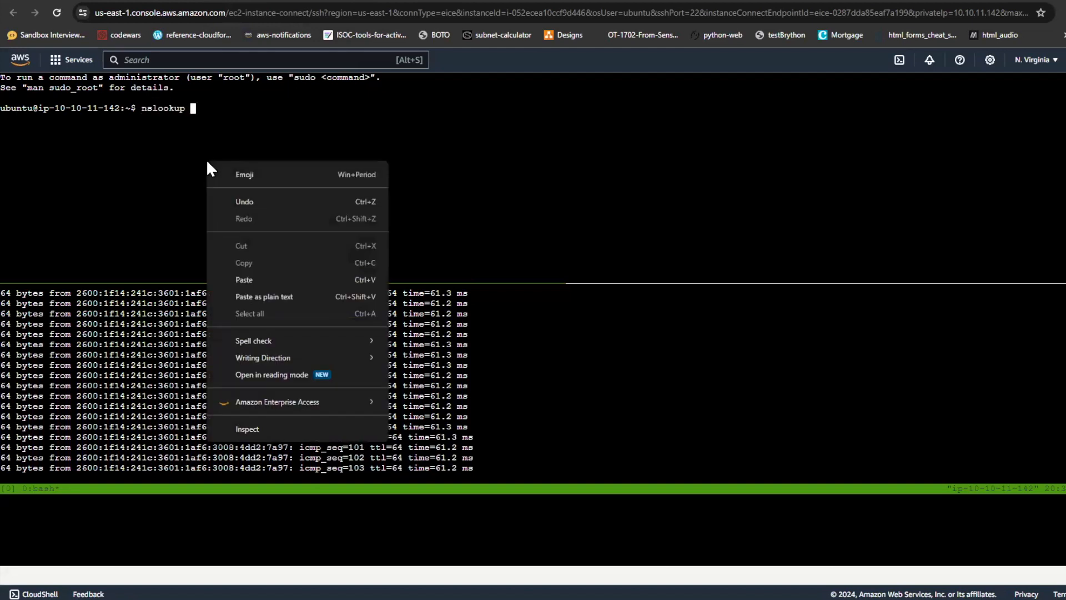
click(244, 279)
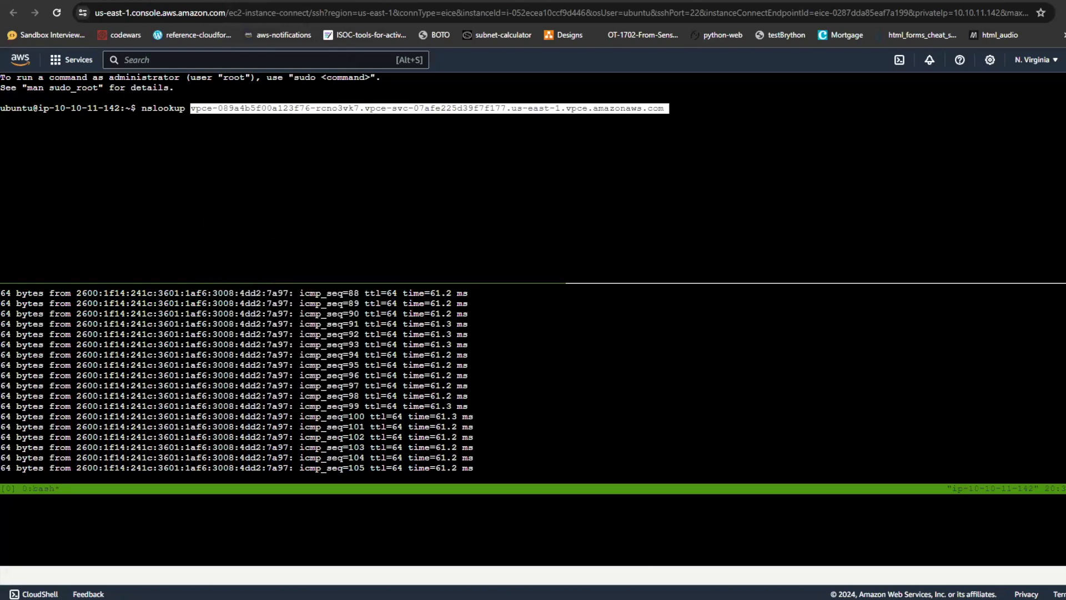
key(Return)
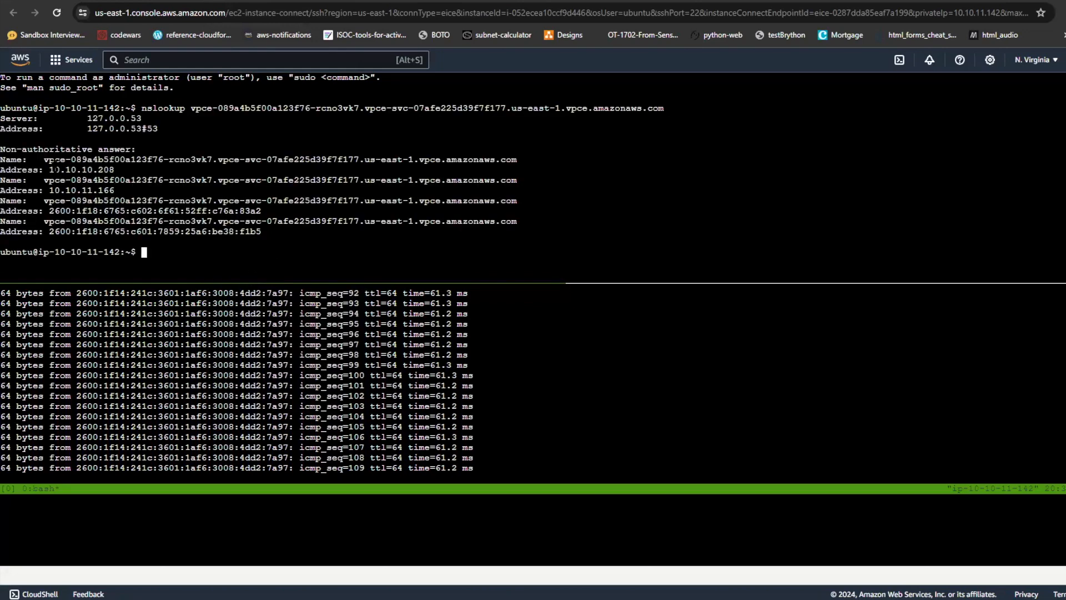
Examine the IPv4 and IPv6 addresses in the nslookup answer and relate them to the wiki's lab diagram.
drag(49, 160, 110, 161)
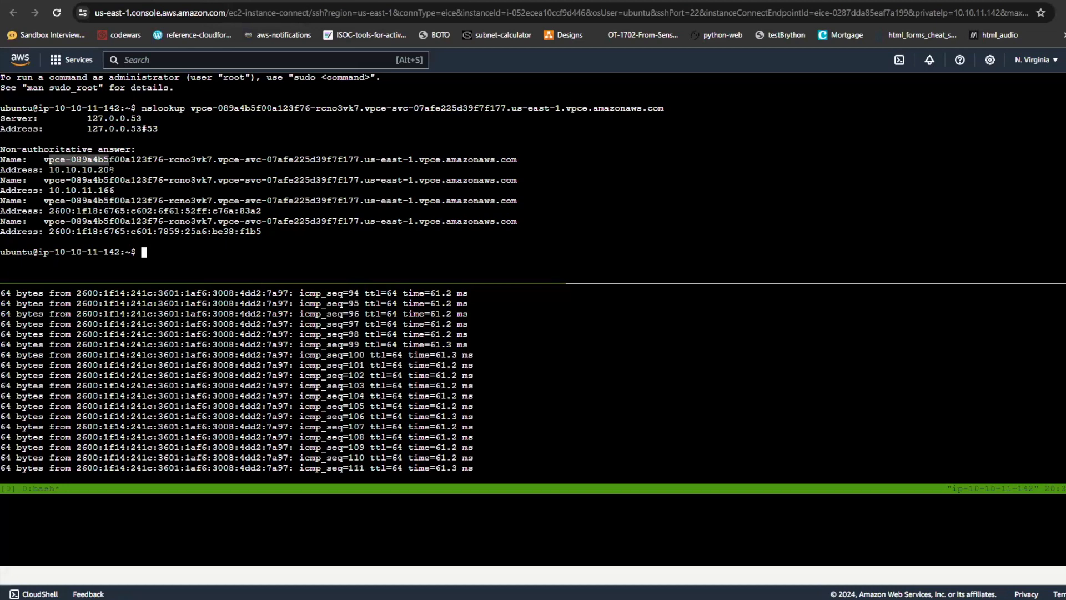
drag(65, 191, 81, 170)
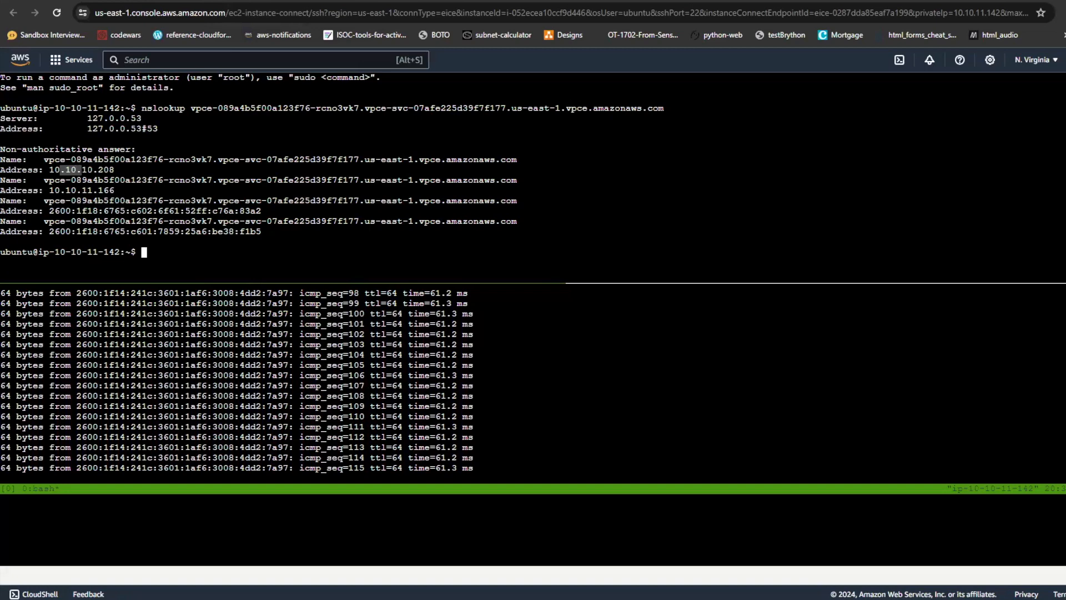
drag(77, 170, 112, 170)
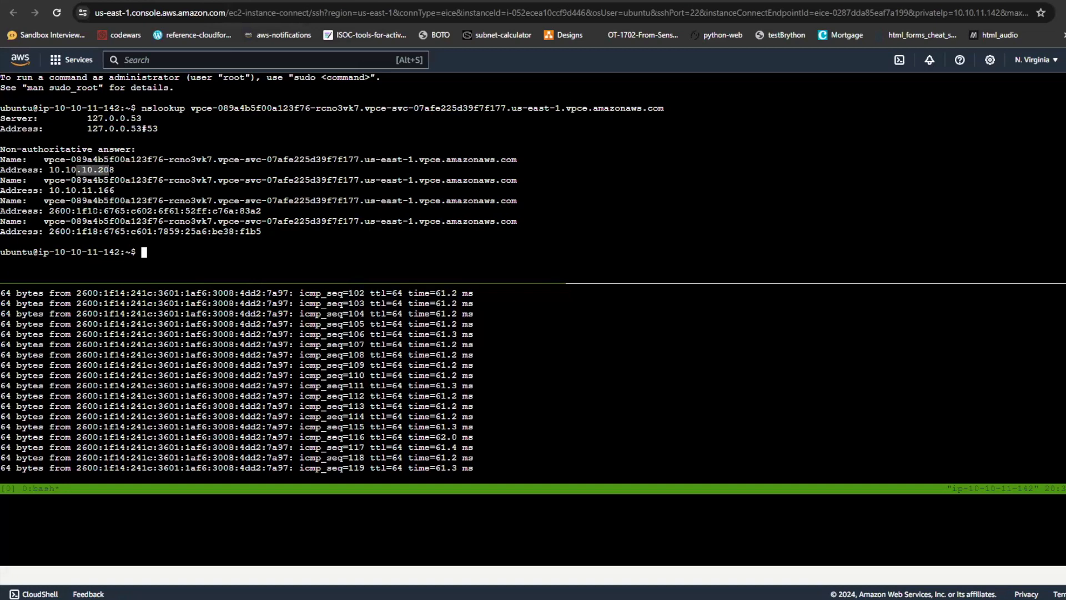
click(84, 170)
double_click(106, 171)
drag(83, 191, 105, 231)
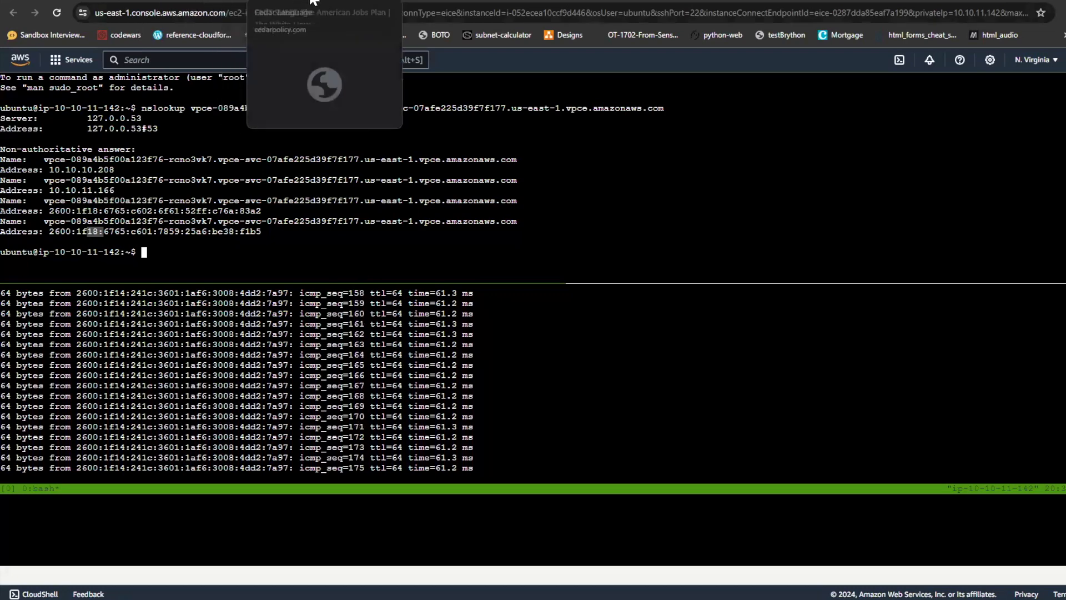
click(356, 1)
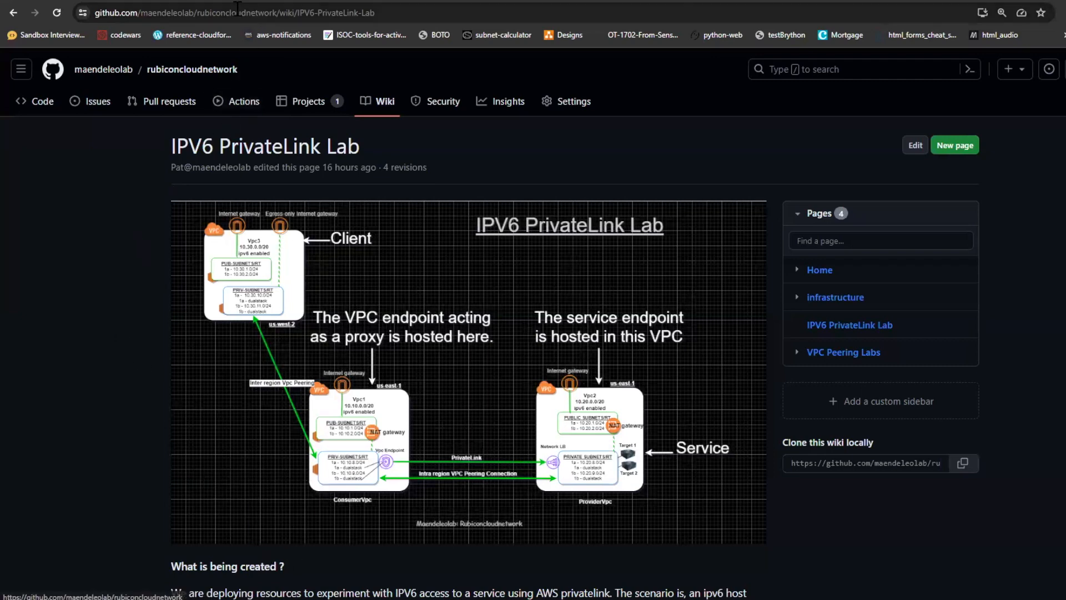
In boto3_vpc1's upper pane, test the endpoint's DNS name on port 5555 using nc -zv with a 3-second timeout.
click(211, 1)
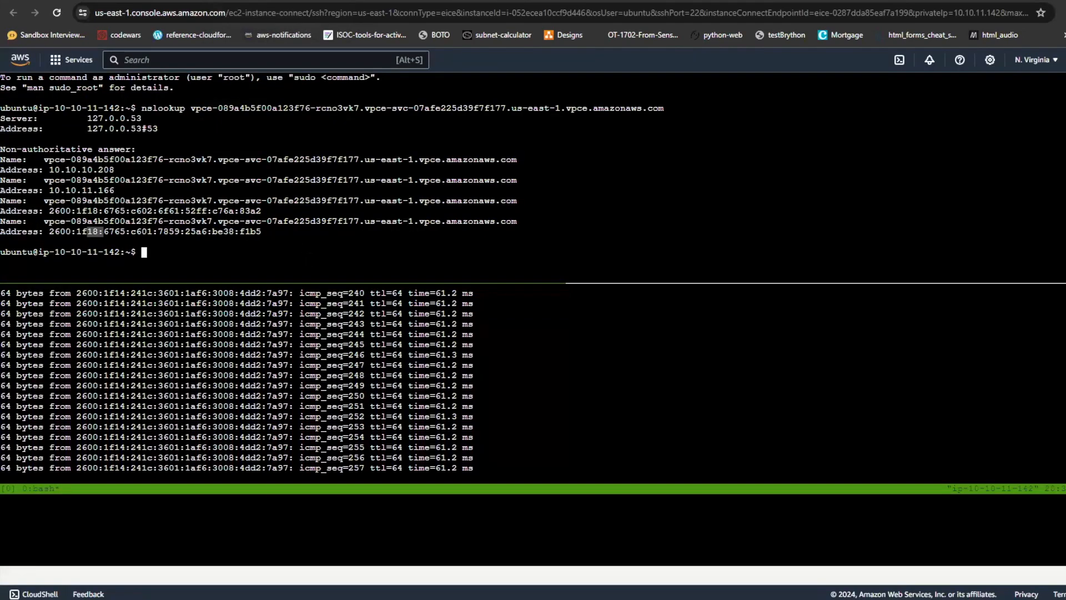
text(nc)
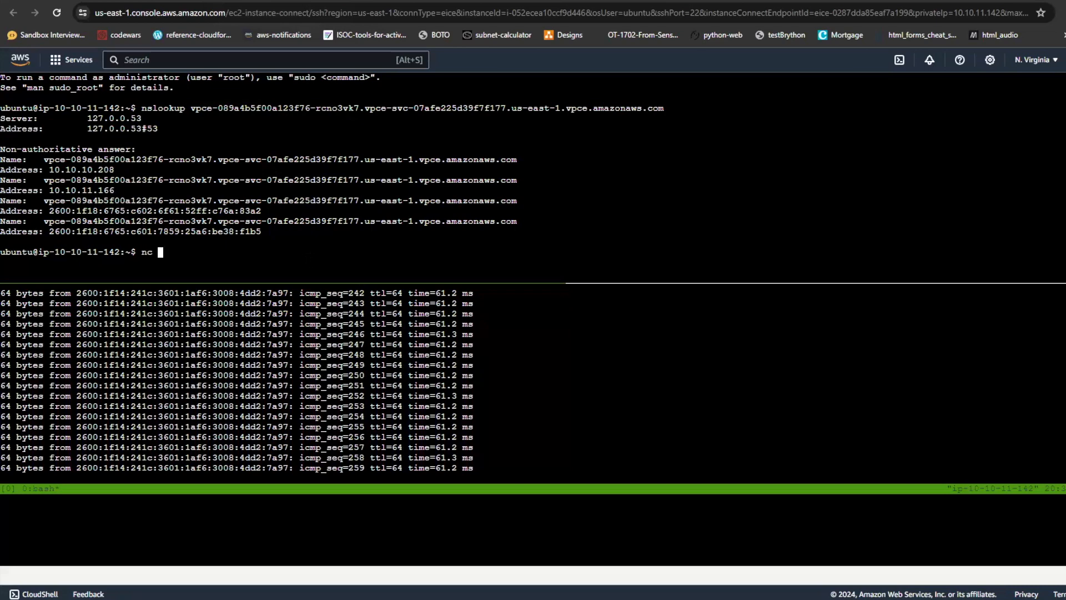
key(BackSpace)
key(BackSpace)
key(BackSpace)
key(Return)
key(Return)
key(Return)
key(Return)
key(Return)
key(Return)
text(nc )
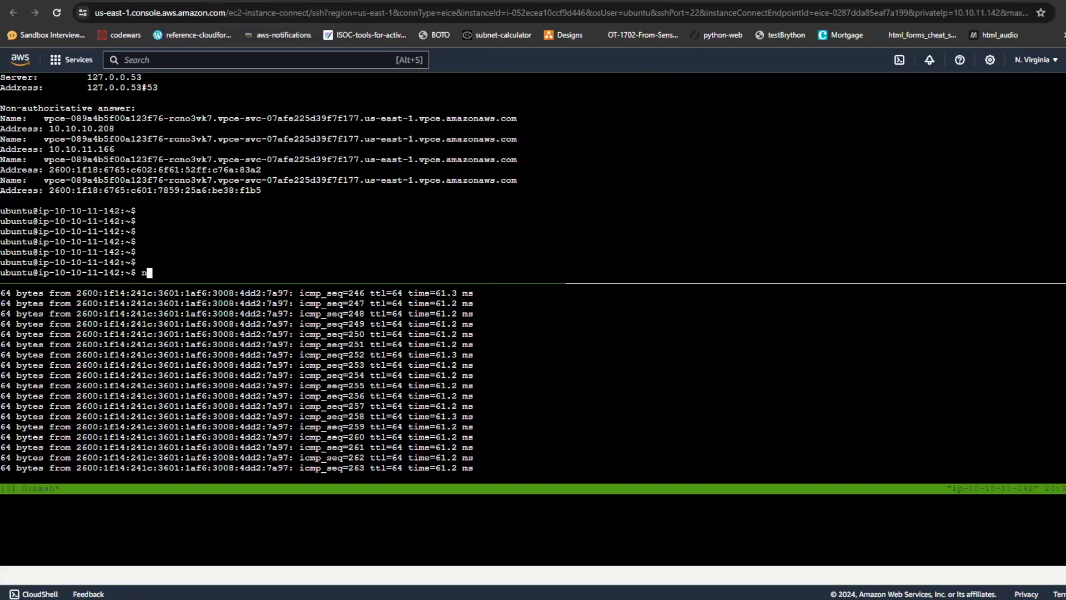
text(-zv)
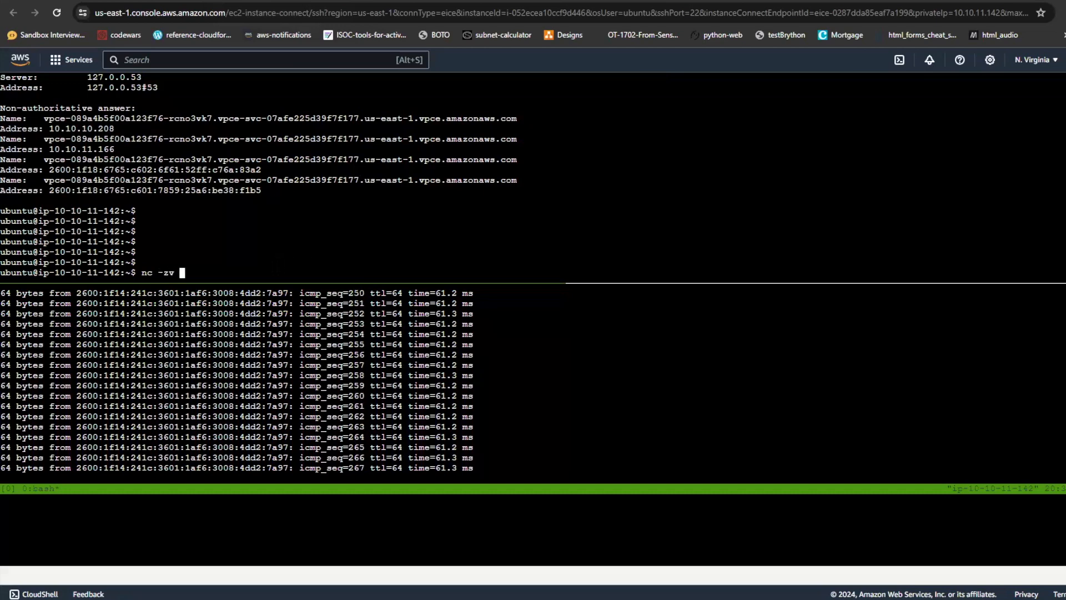
right_click(272, 264)
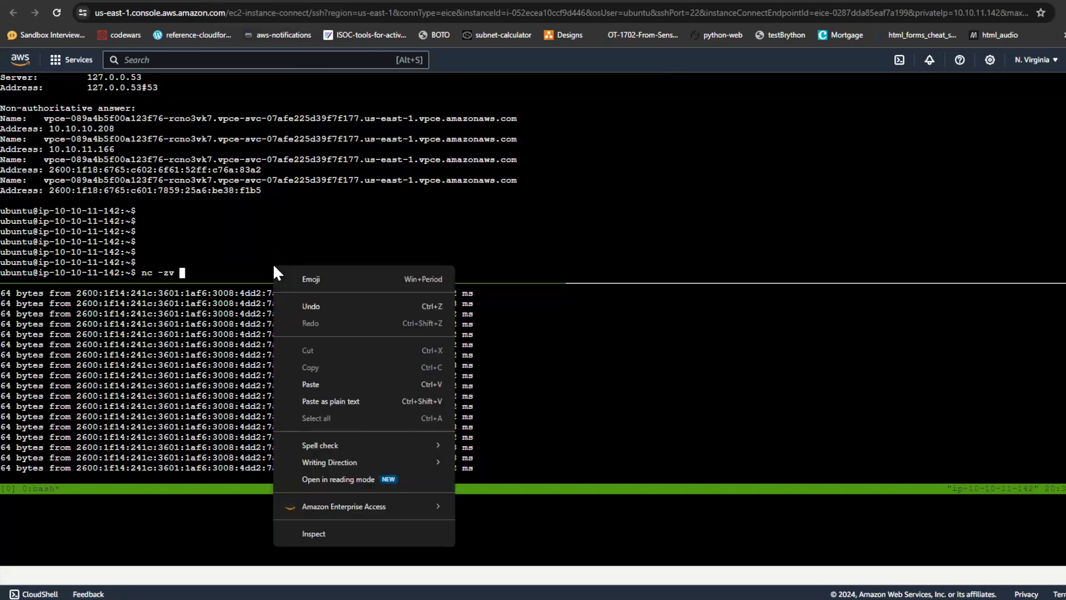
click(315, 383)
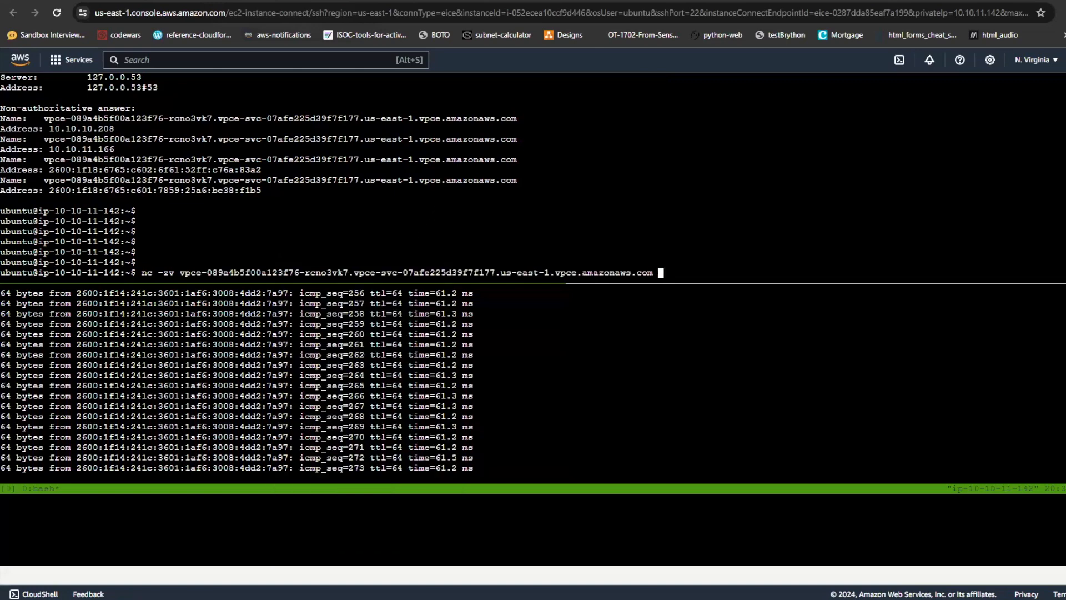
text(555)
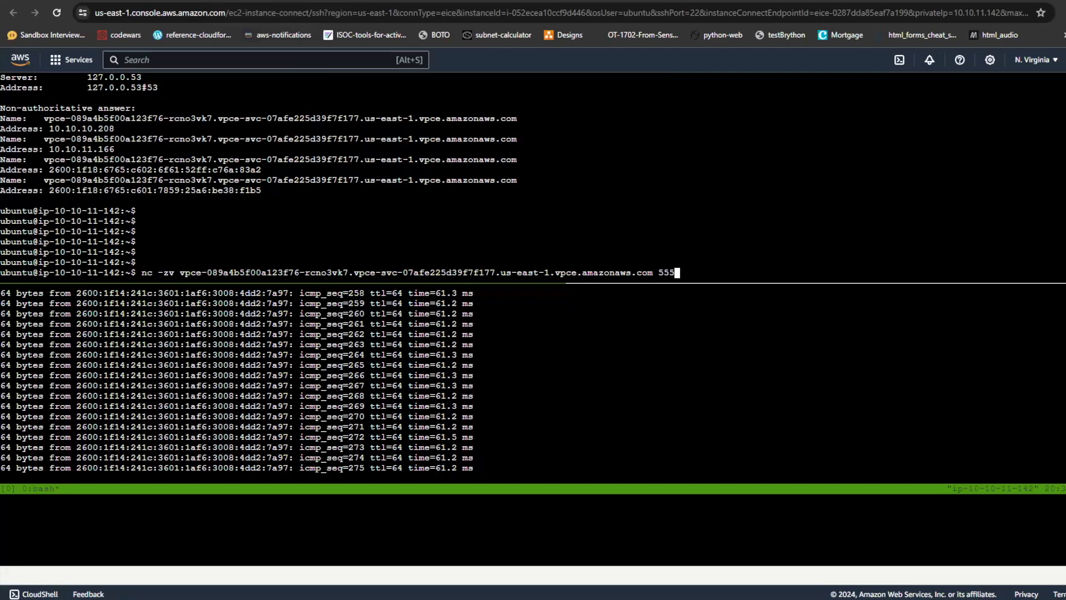
text(5 -w 3)
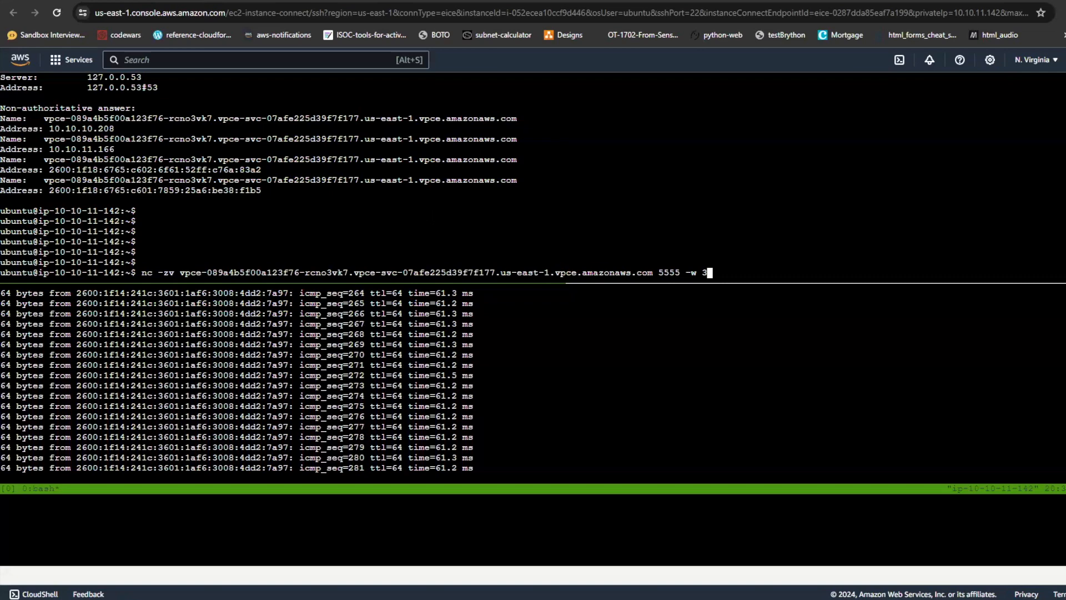
key(Return)
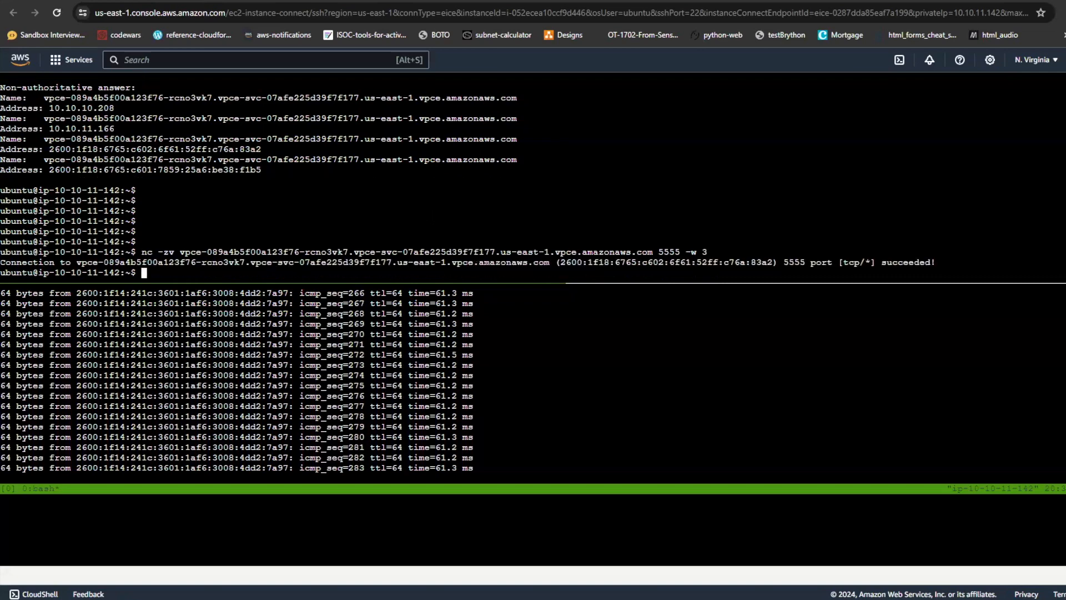
key(Return)
key(Return)
key(Return)
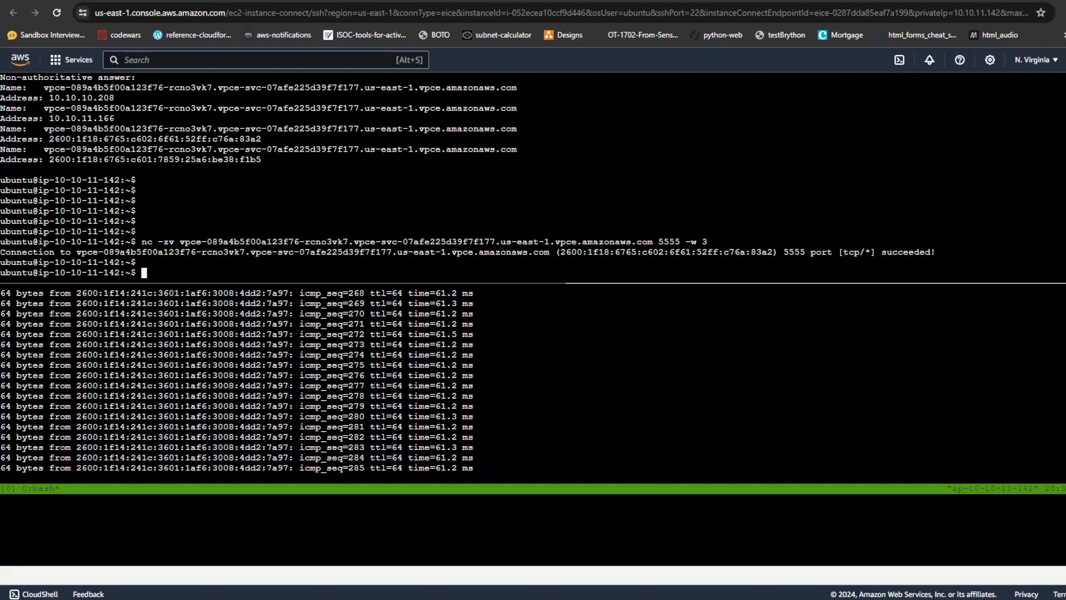
Wrap the nc test in an endless while loop with sleep 1, run it, and inspect the IPv6 address in its output.
key(Up)
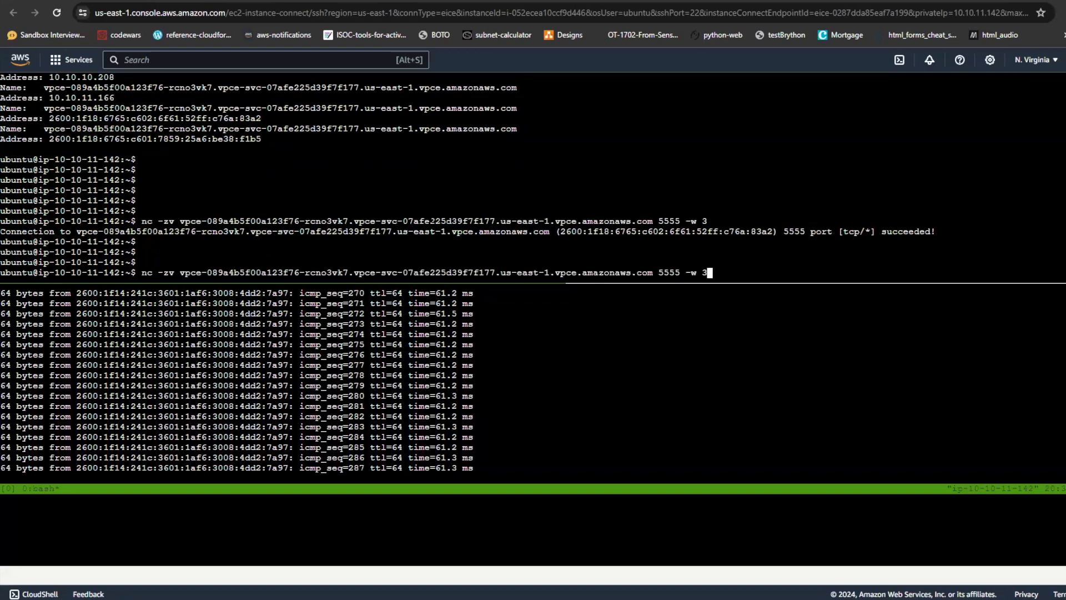
key(Home)
text(while tr)
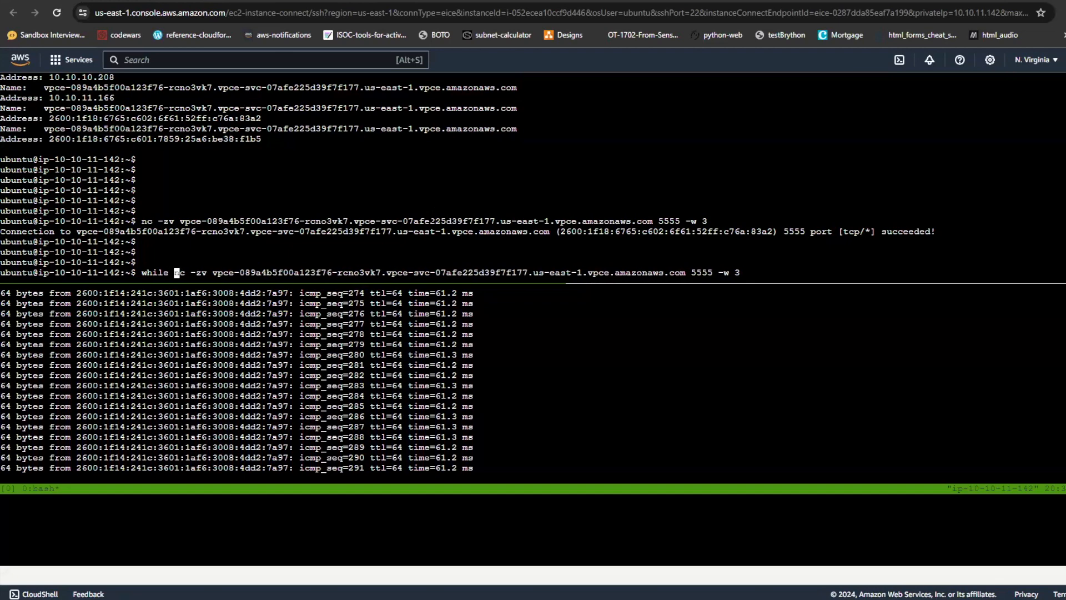
text(ue)
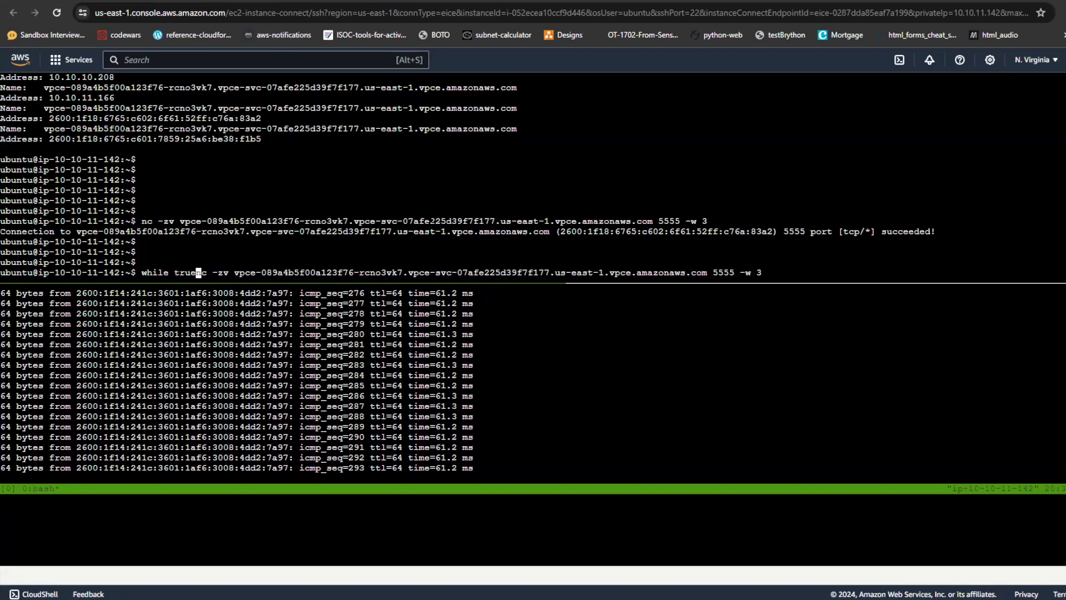
text(; do)
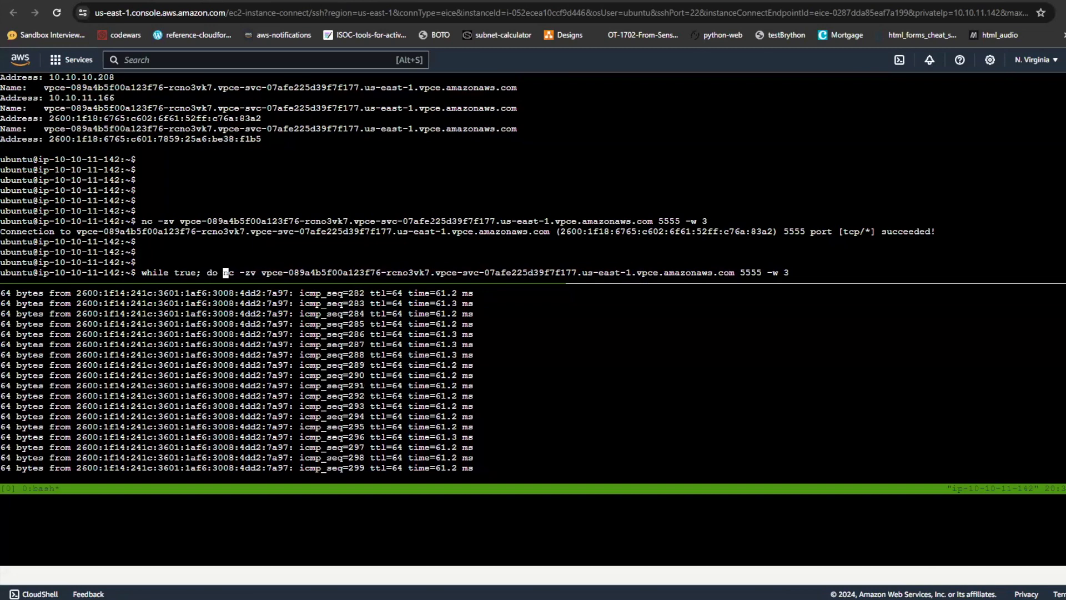
key(Right)
key(Right)
key(Right)
key(Right)
key(Right)
key(Right)
key(Right)
key(Right)
key(Right)
key(Right)
key(Right)
key(Right)
key(Right)
key(Right)
key(Right)
key(Right)
key(Right)
key(Right)
key(Right)
key(Right)
key(Right)
key(Right)
key(Right)
key(Right)
key(Right)
key(Right)
key(Right)
key(Right)
key(Right)
key(Right)
key(Right)
key(Right)
key(Right)
key(Right)
key(Right)
key(Right)
key(Right)
key(Right)
key(Right)
key(Right)
key(Right)
key(Right)
key(Right)
key(Right)
key(Right)
key(Right)
key(Right)
key(Right)
key(Right)
key(Right)
key(Right)
key(Right)
key(Right)
key(Right)
key(Right)
key(Right)
key(Right)
text(;)
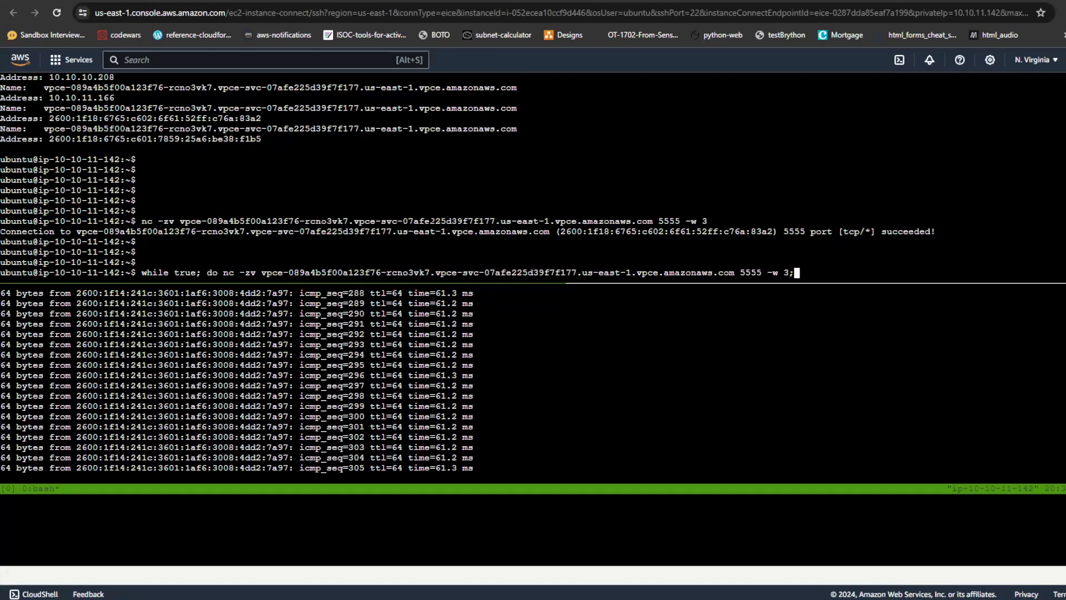
text( sleep )
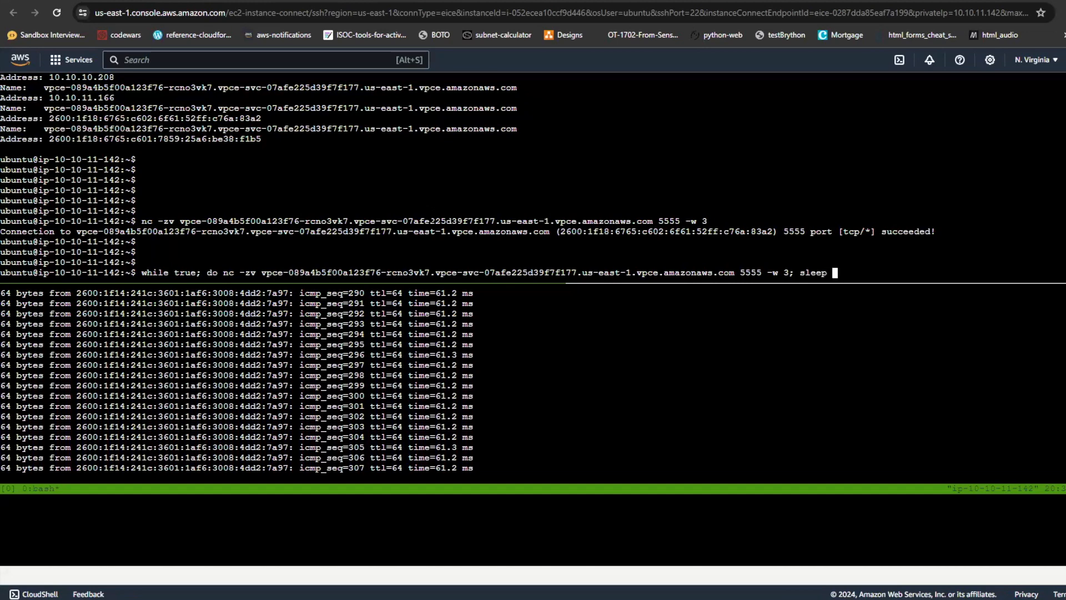
text(1; done)
key(Return)
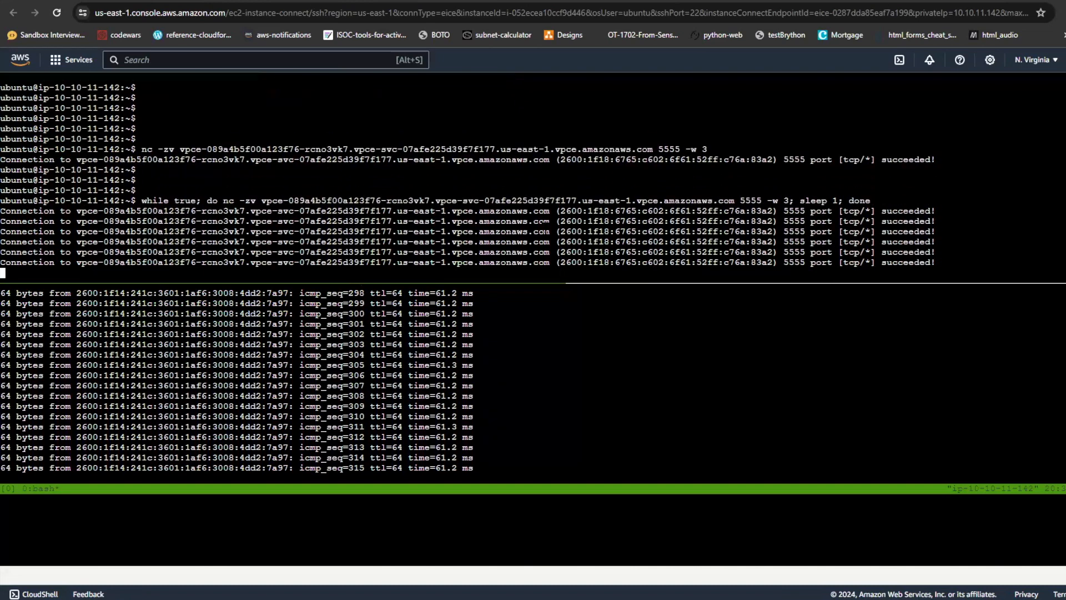
drag(571, 210, 751, 202)
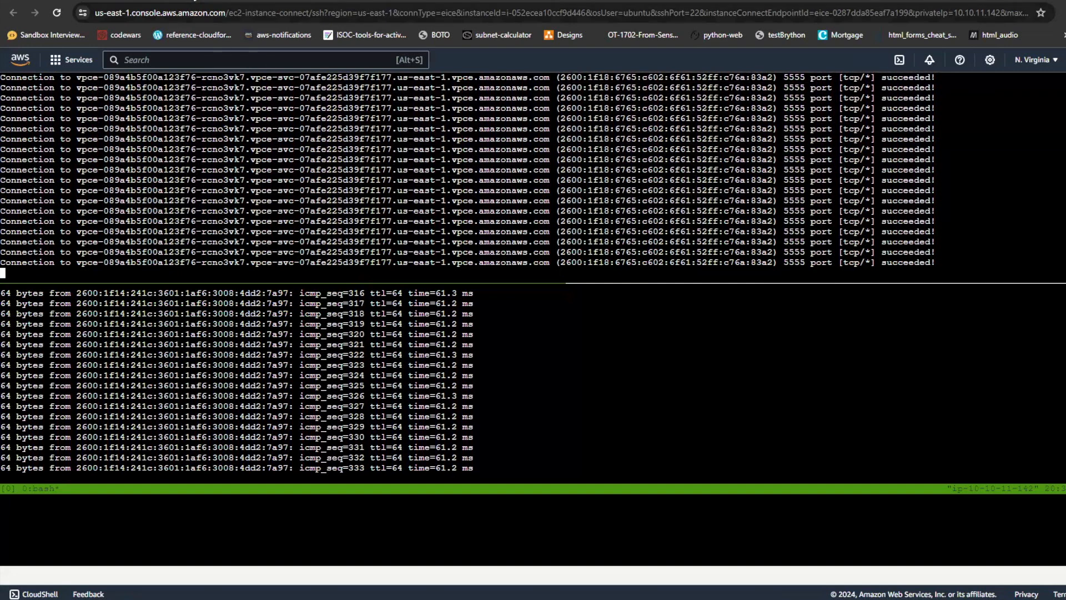
Check the Oregon client's terminal and locate its VPC, Vpc3, in the wiki's lab diagram.
click(227, 1)
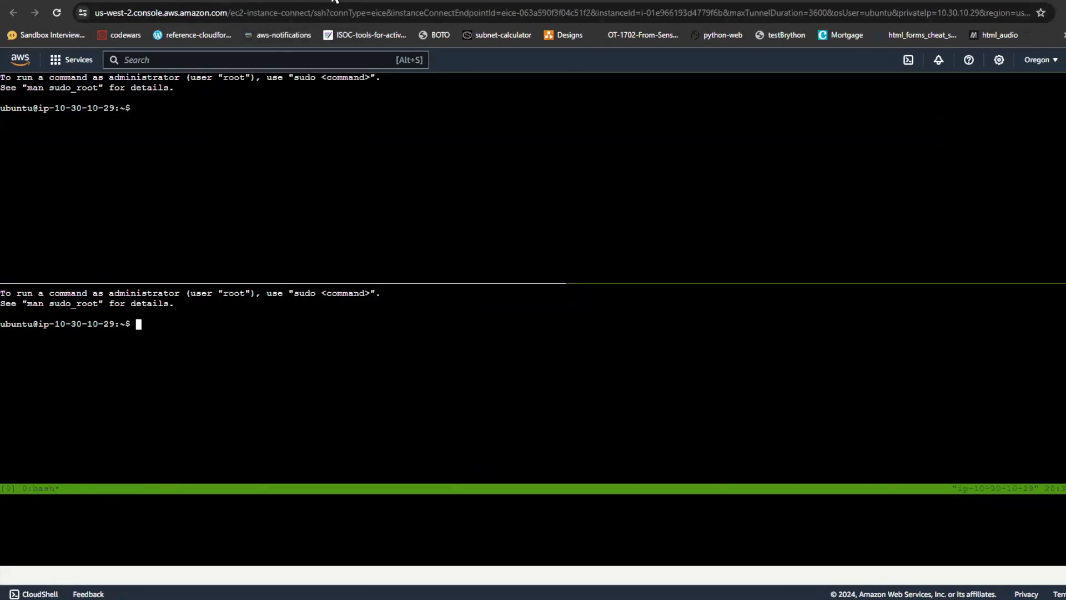
key(ctrl+Tab)
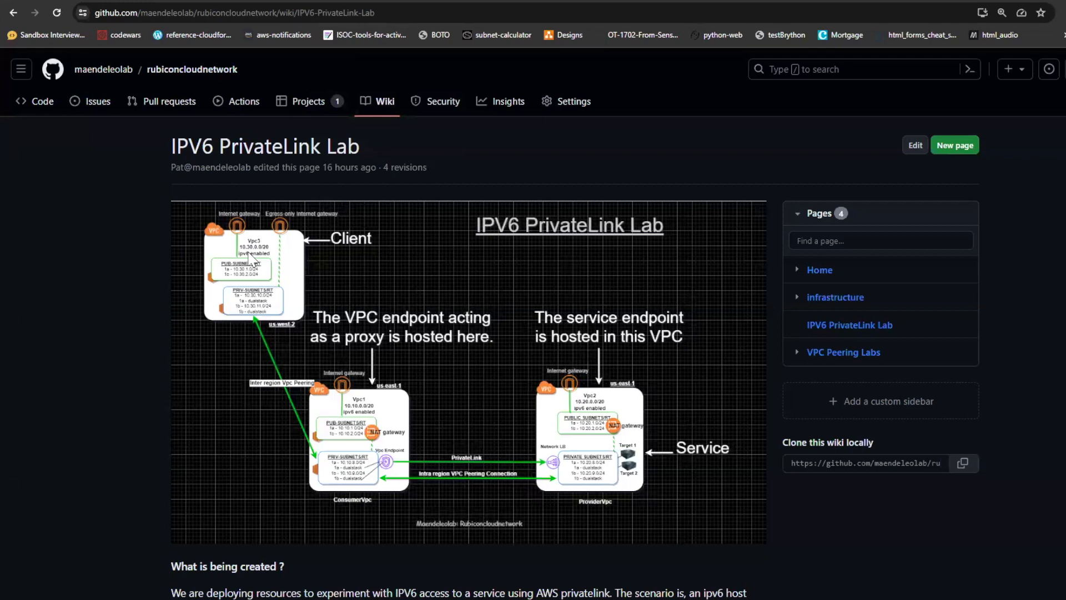
click(251, 257)
Ping vpc1's IPv6 address from the Notepad notes in the Oregon client's lower pane, then activate the upper pane.
click(229, 5)
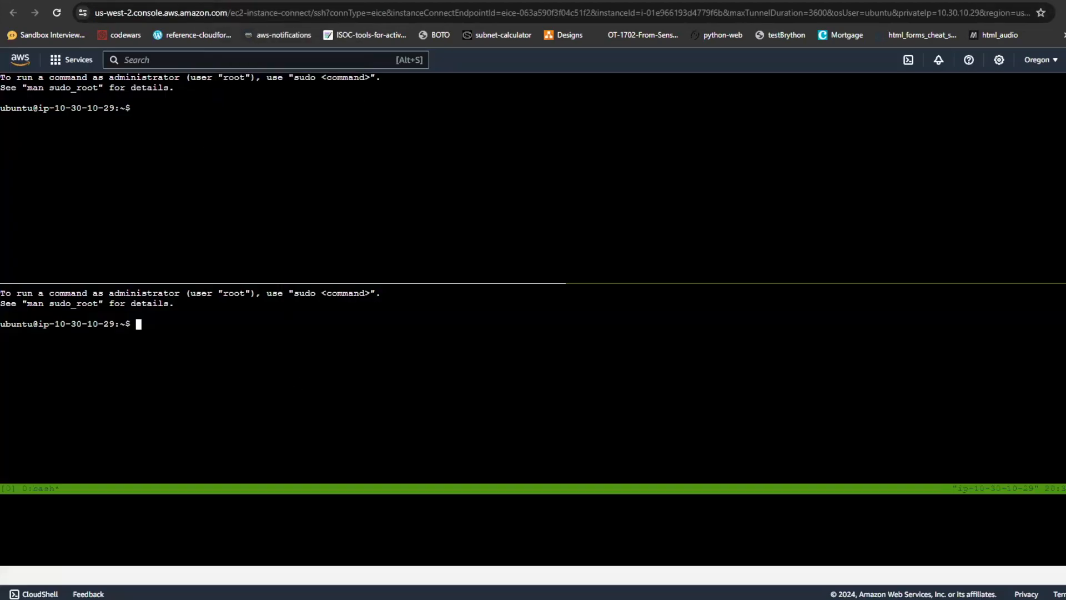
text(ping)
key(alt+Tab)
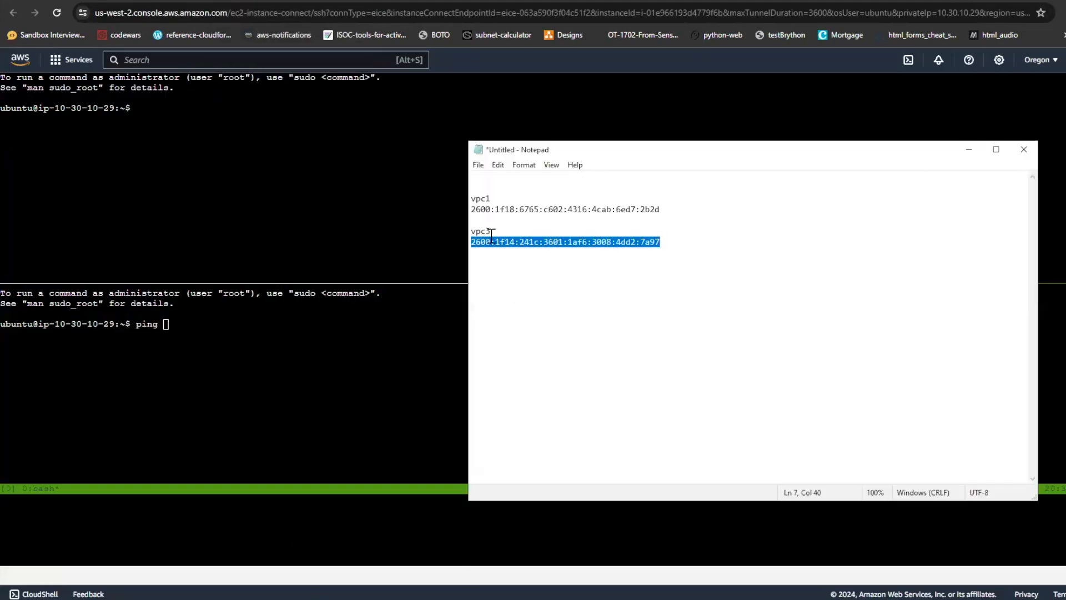
drag(472, 209, 663, 211)
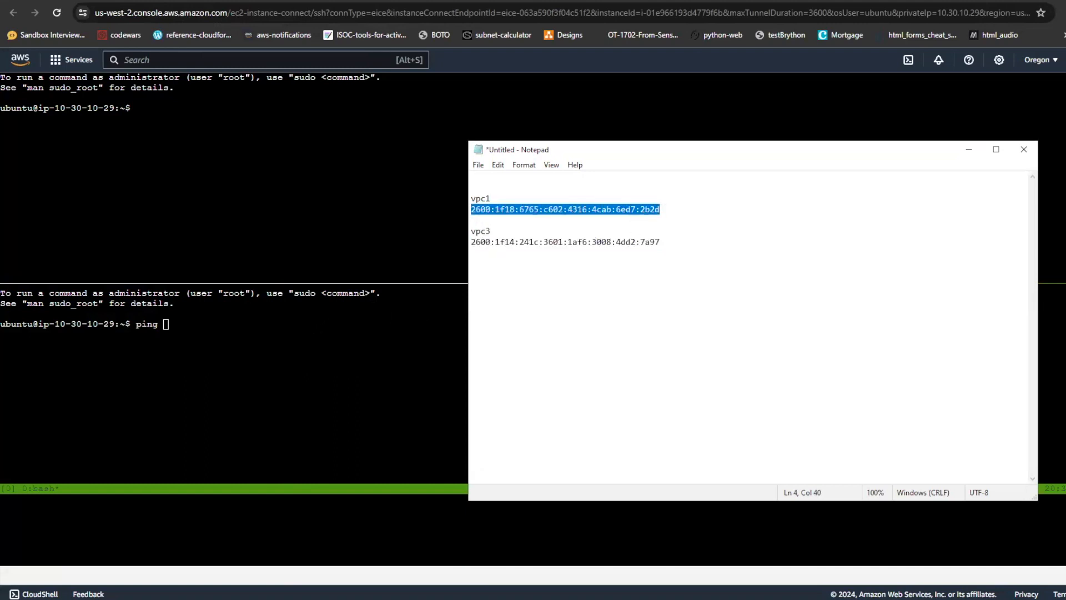
click(271, 328)
right_click(271, 328)
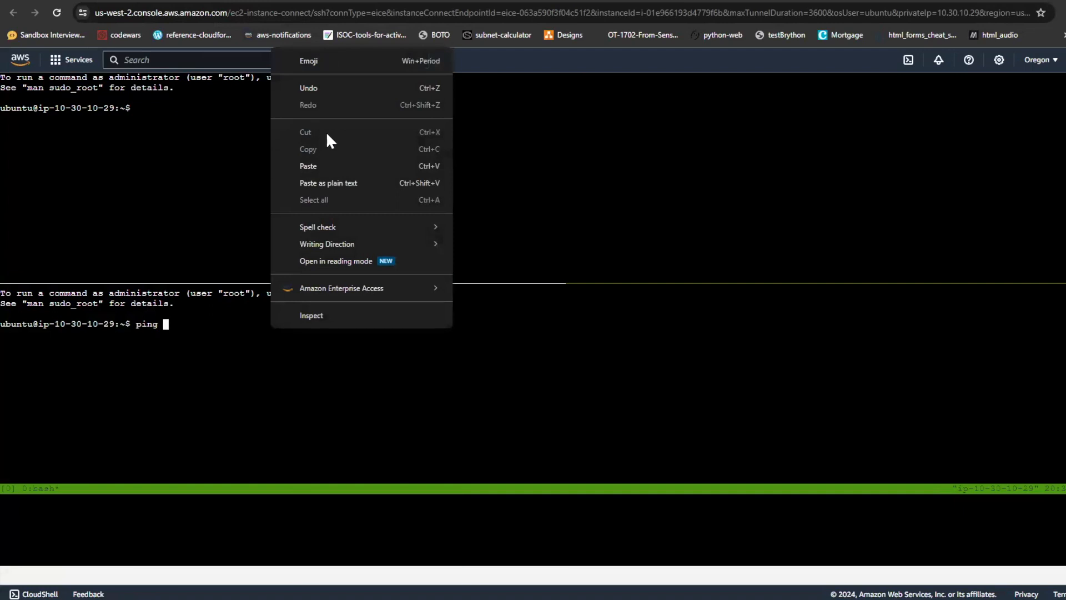
click(332, 166)
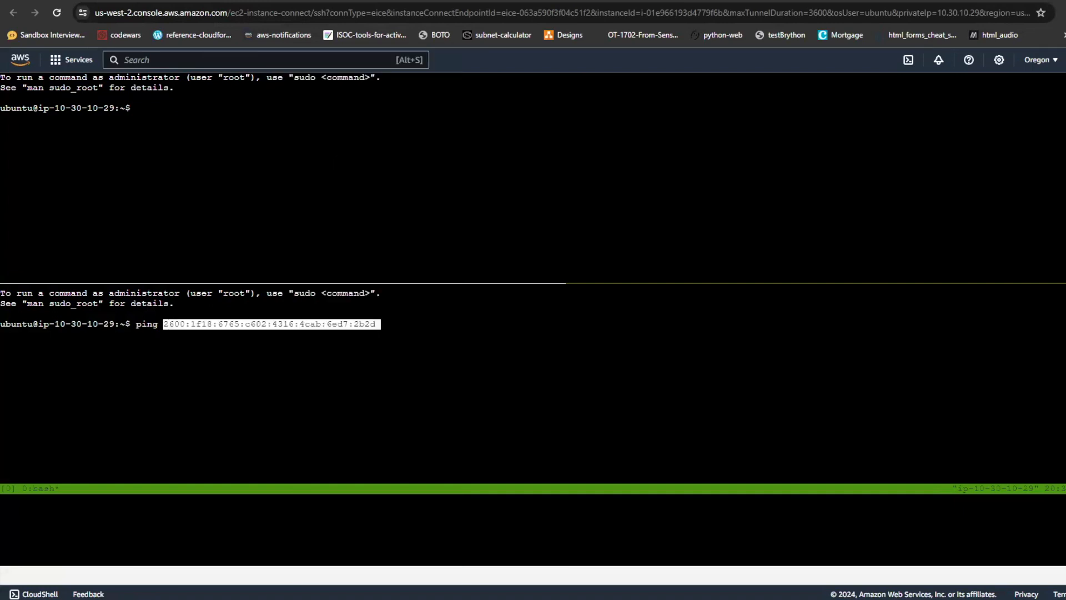
key(Return)
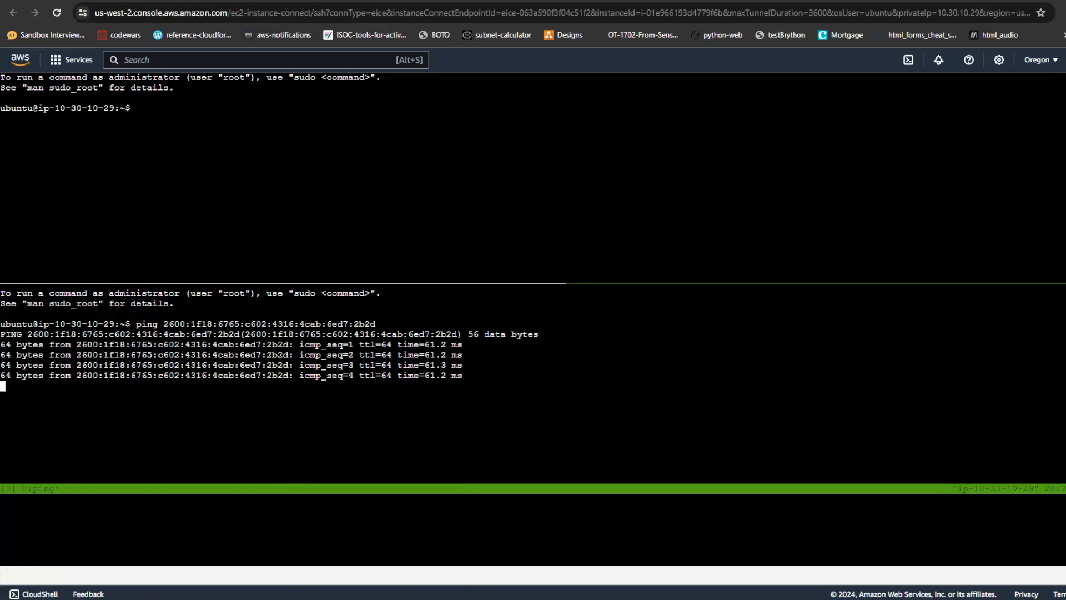
key(ctrl+b)
key(Up)
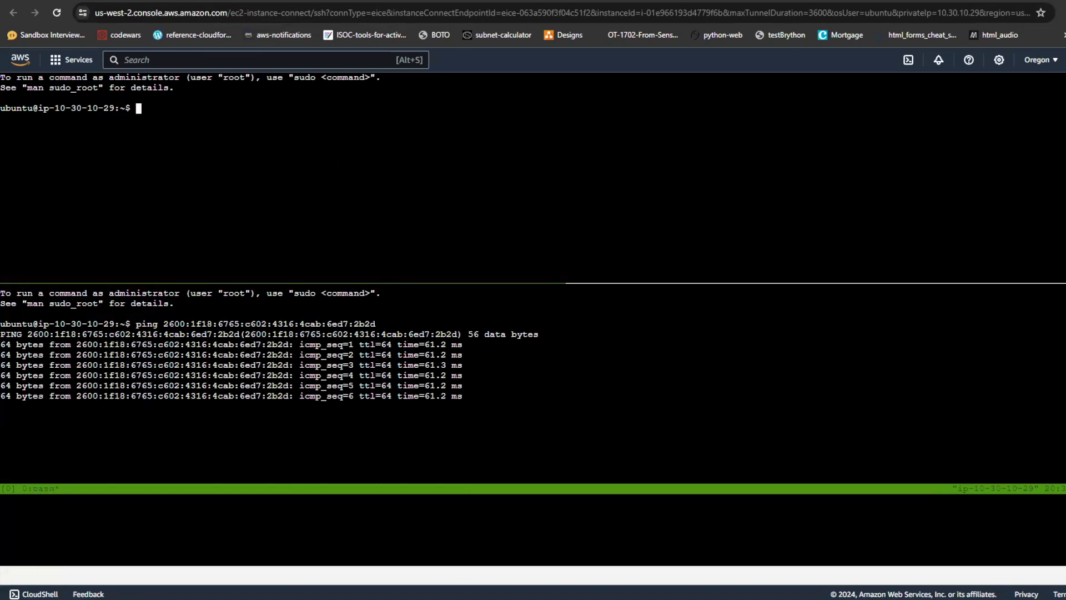
text(pin)
key(BackSpace)
key(BackSpace)
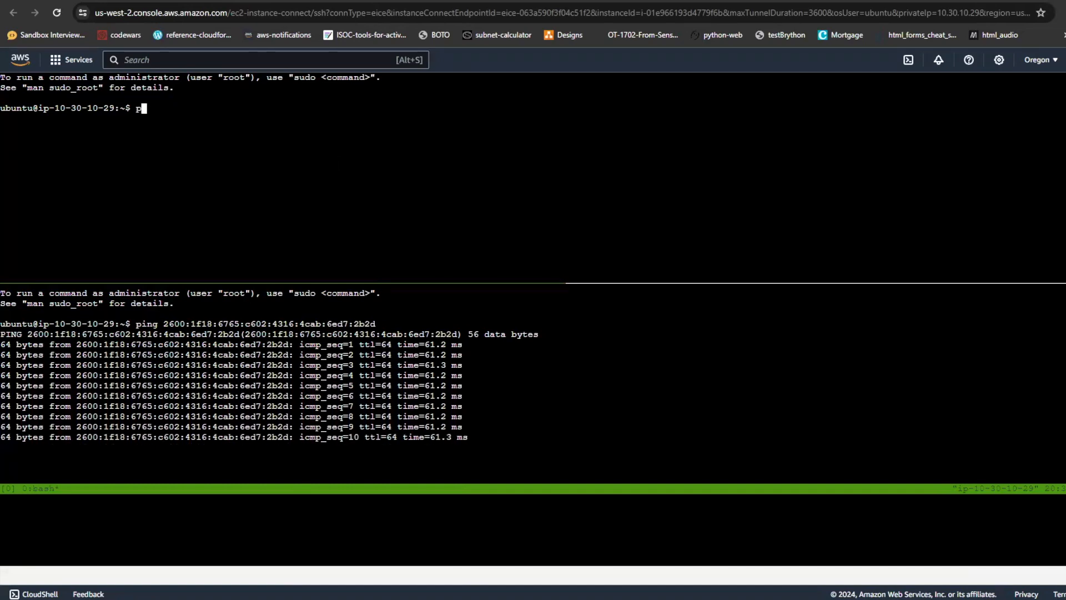
key(BackSpace)
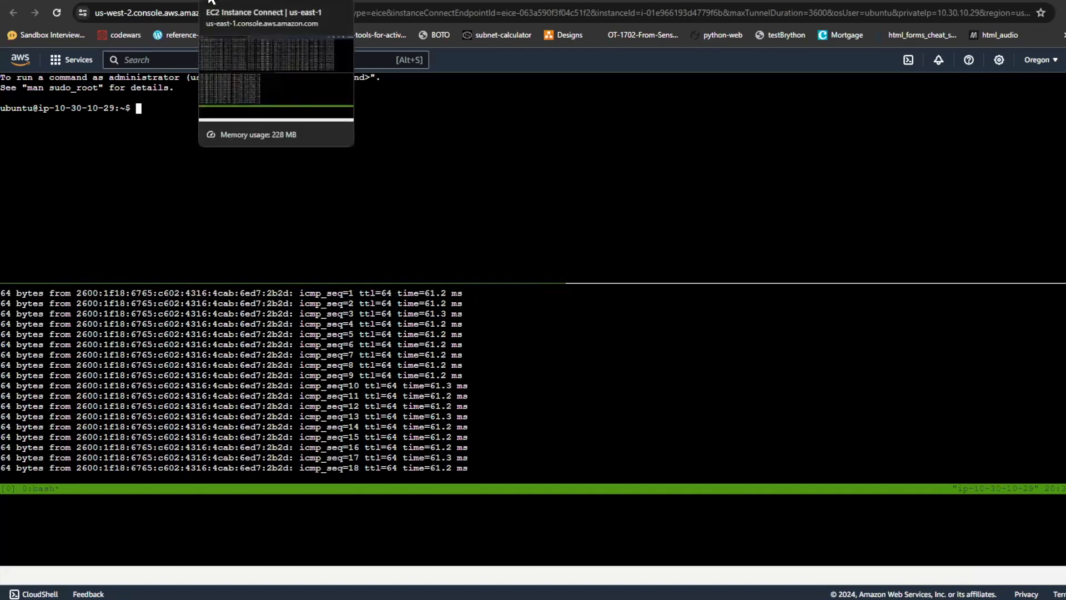
Stop the running nc loop in boto3_vpc1's upper pane and recall its command on a fresh prompt.
click(211, 1)
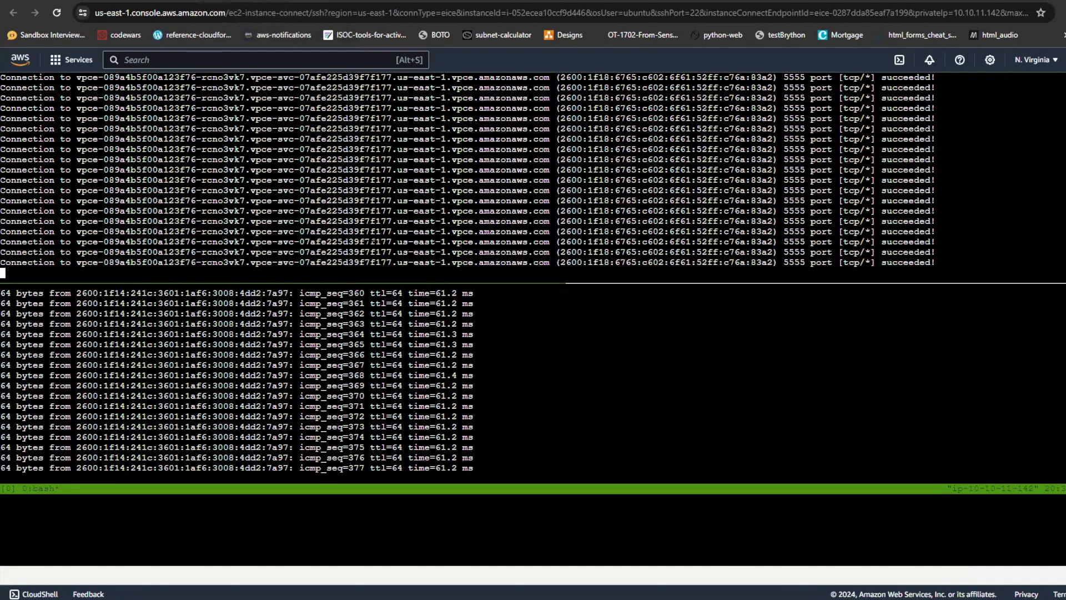
key(ctrl+c)
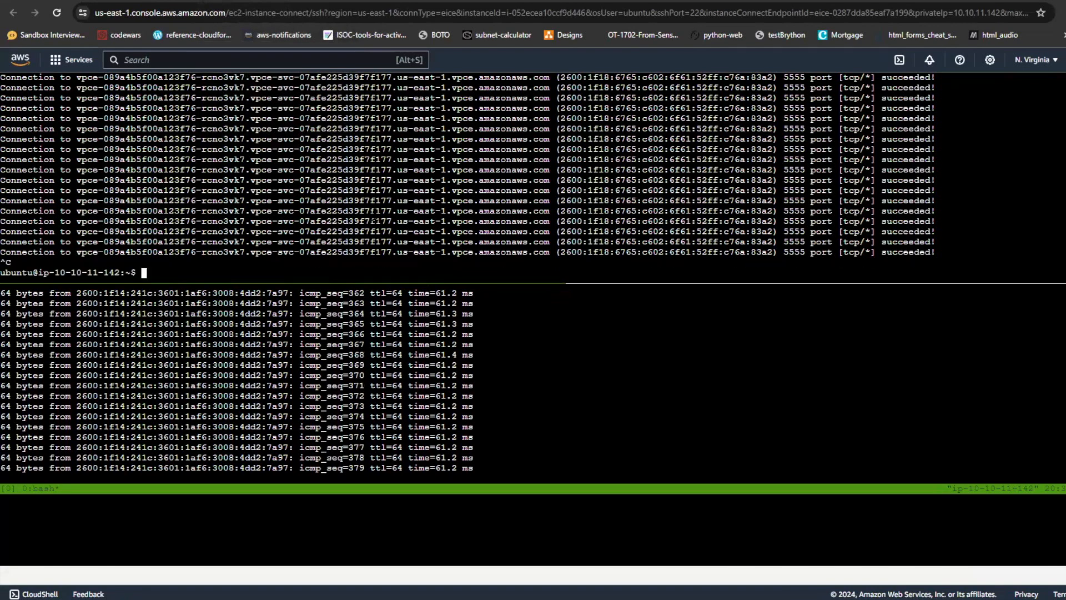
key(Return)
key(Return)
key(Return)
key(Return)
key(Up)
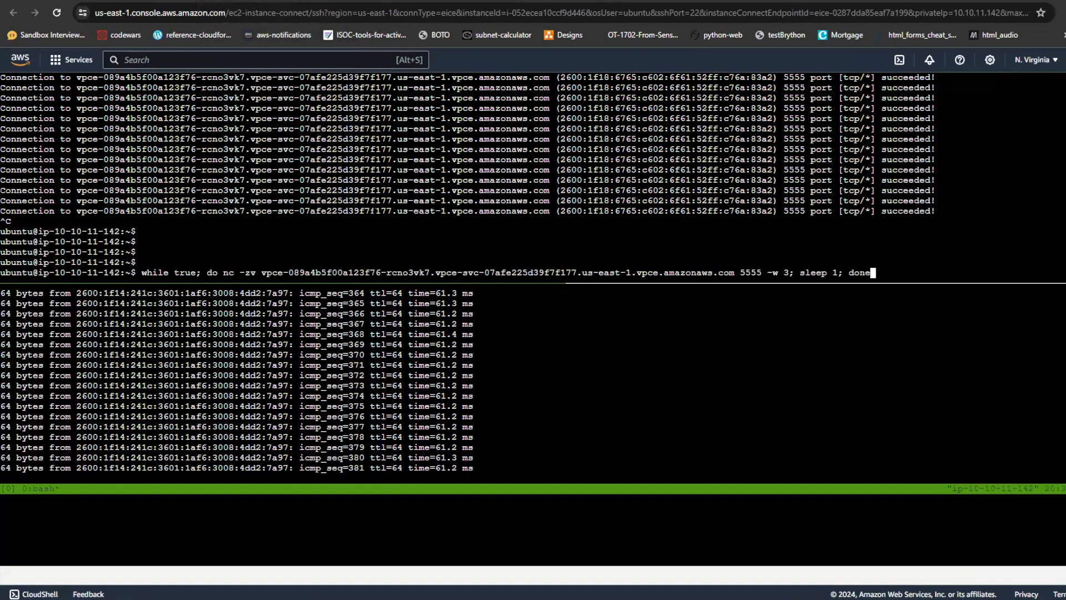
Cancel the recalled nc command without running it and copy the endpoint's DNS name from it.
drag(261, 272, 734, 272)
key(ctrl+c)
key(ctrl+c)
key(ctrl+c)
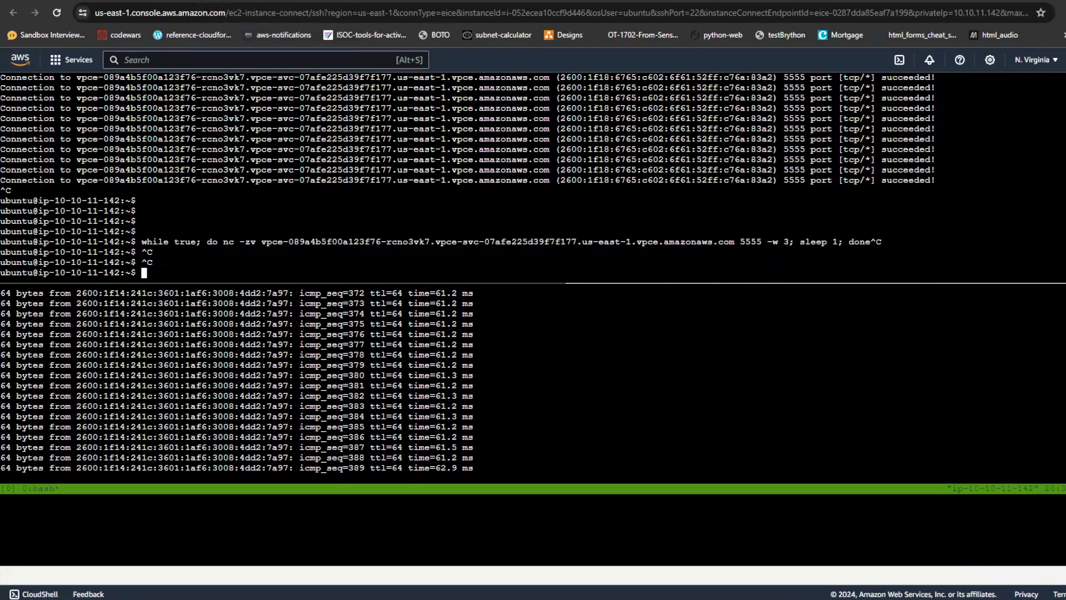
drag(261, 242, 735, 242)
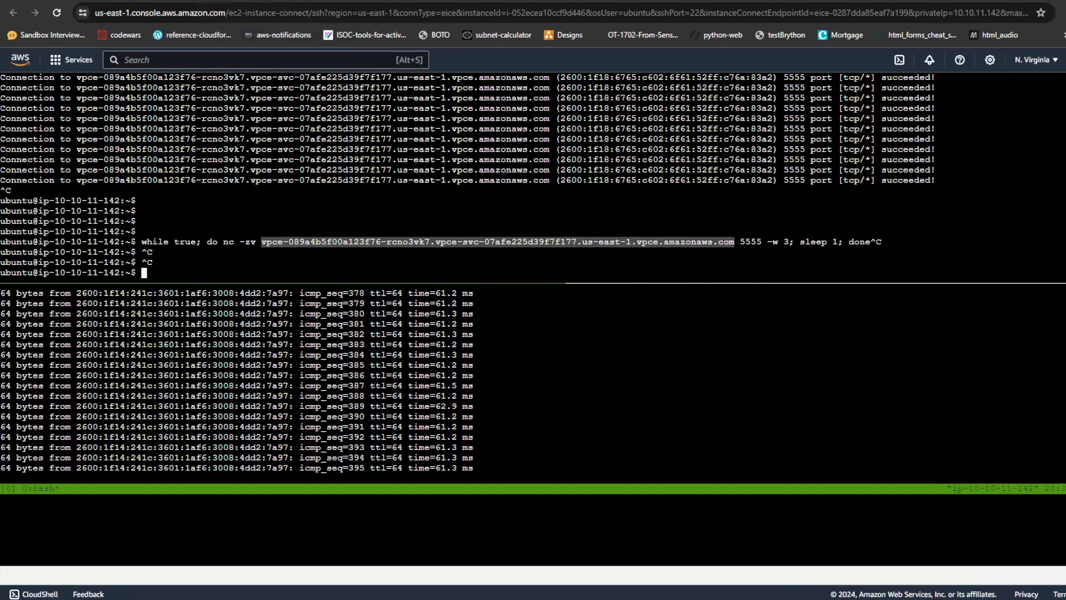
right_click(734, 242)
click(778, 301)
Resolve the copied endpoint DNS name with nslookup in the Oregon client's upper pane and relate the answer to the wiki's lab diagram.
click(236, 1)
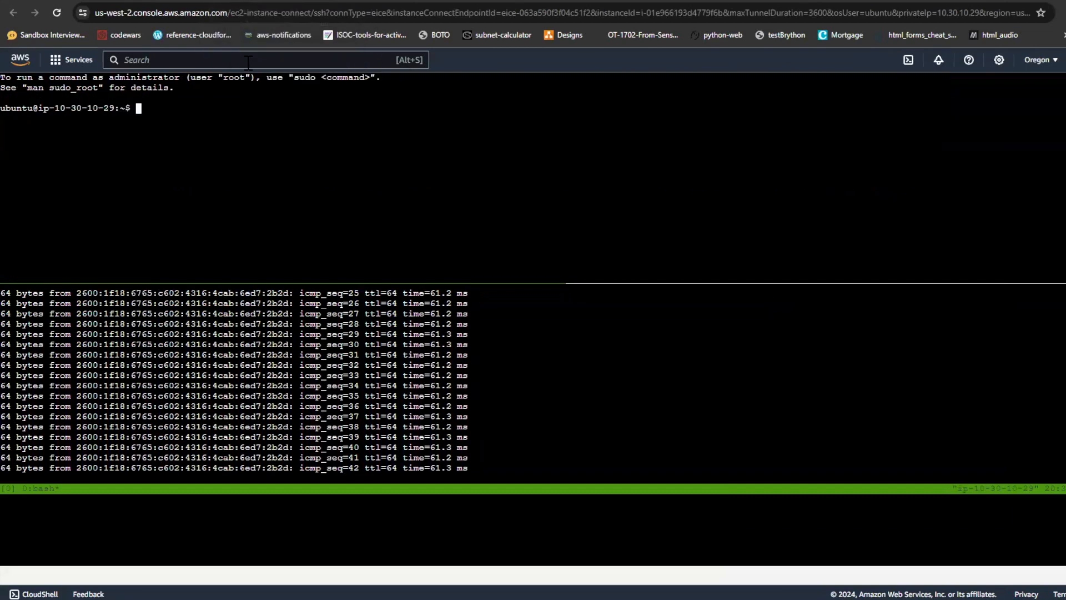
text(nslookup)
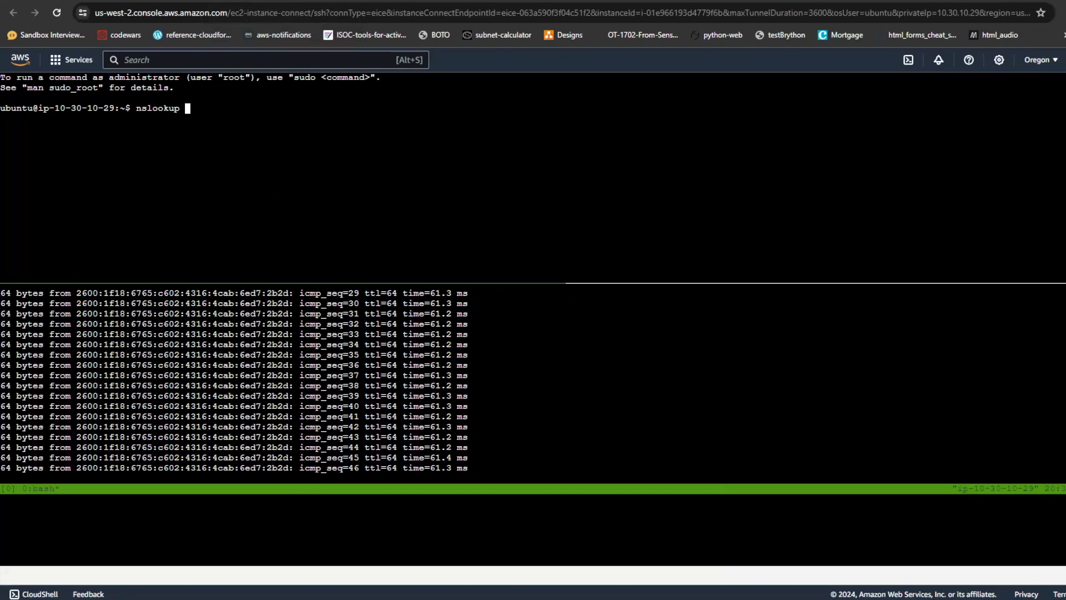
right_click(274, 197)
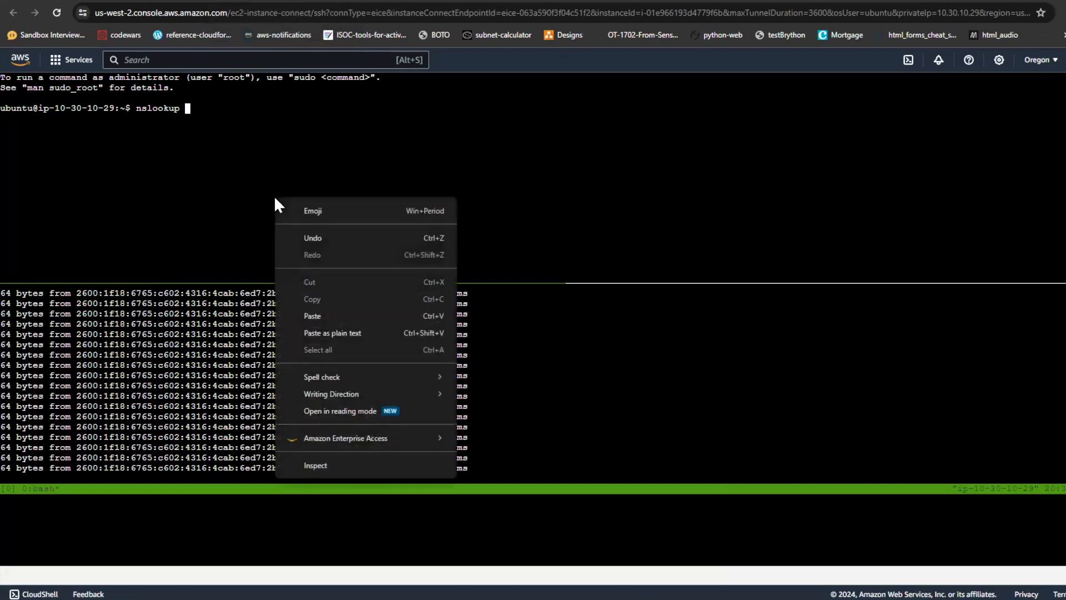
click(312, 314)
key(Return)
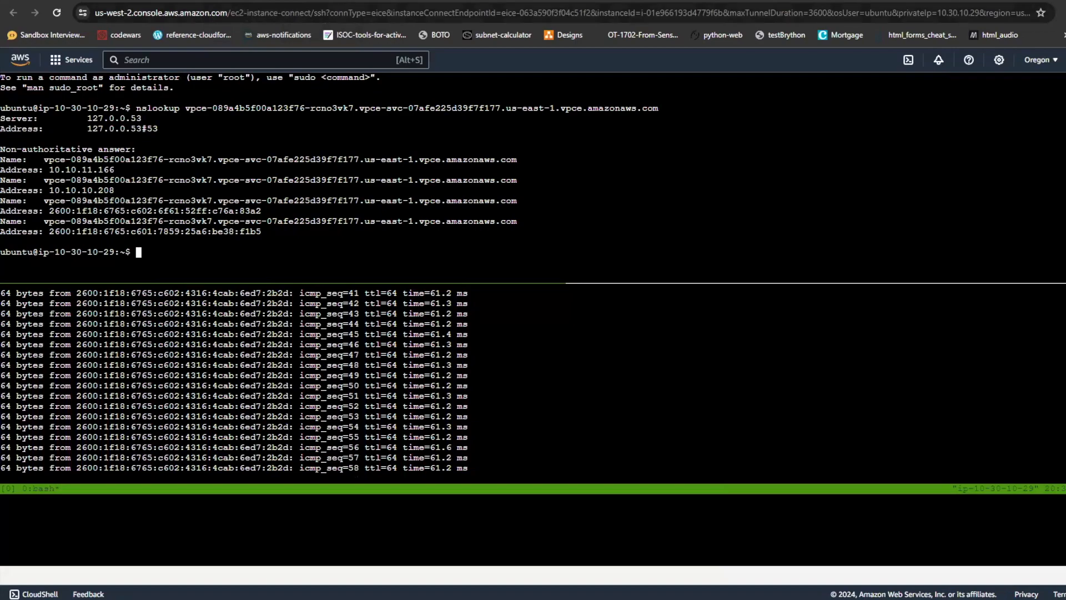
click(336, 1)
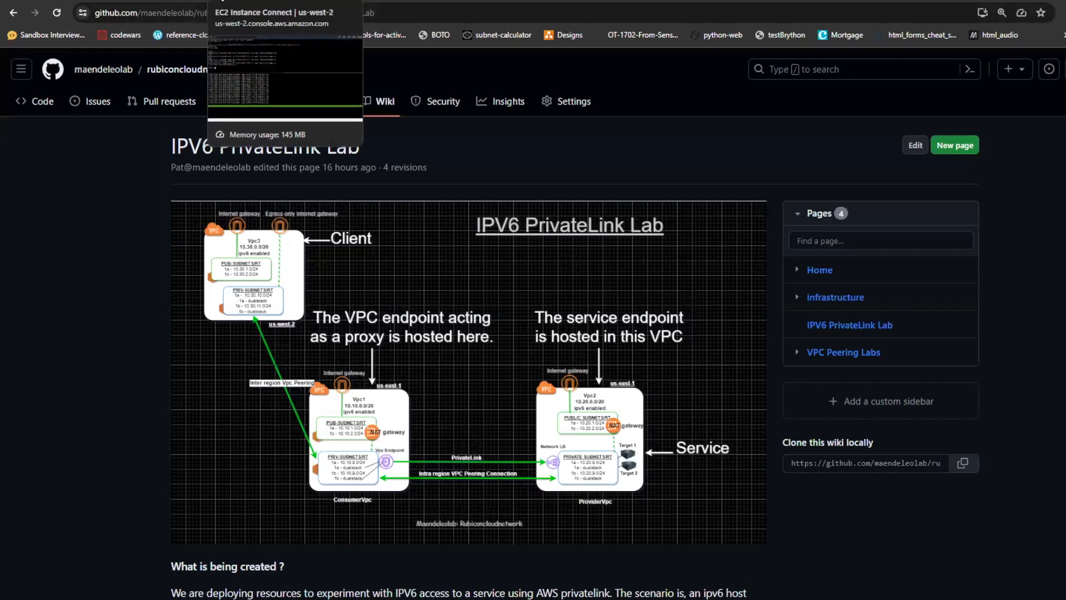
click(220, 1)
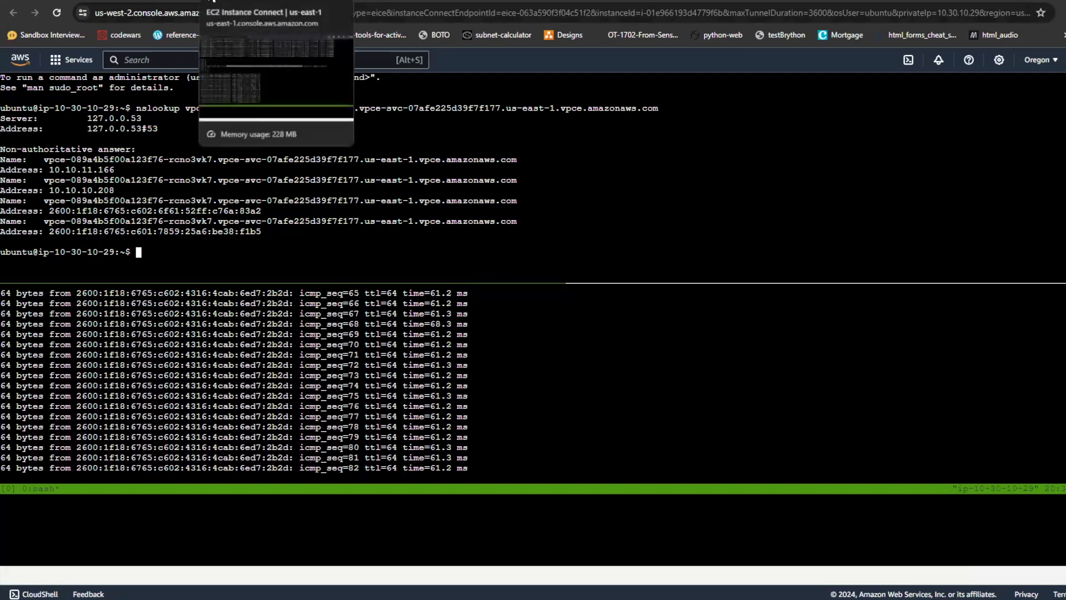
Copy the complete while-loop nc command for port 5555 in boto3_vpc1's upper pane and run it there again.
click(212, 1)
drag(142, 242, 871, 242)
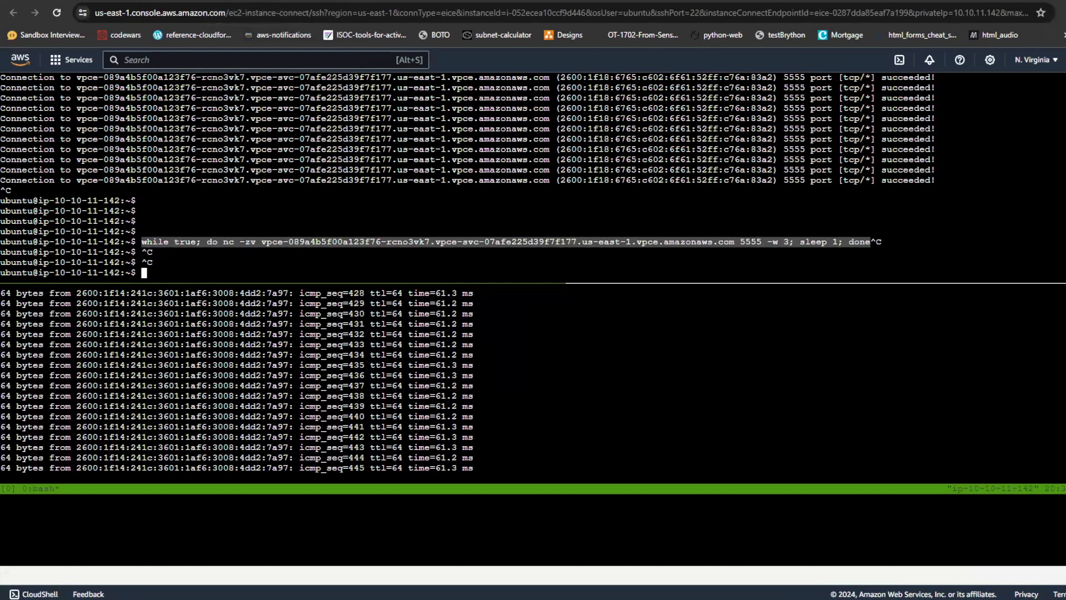
right_click(869, 241)
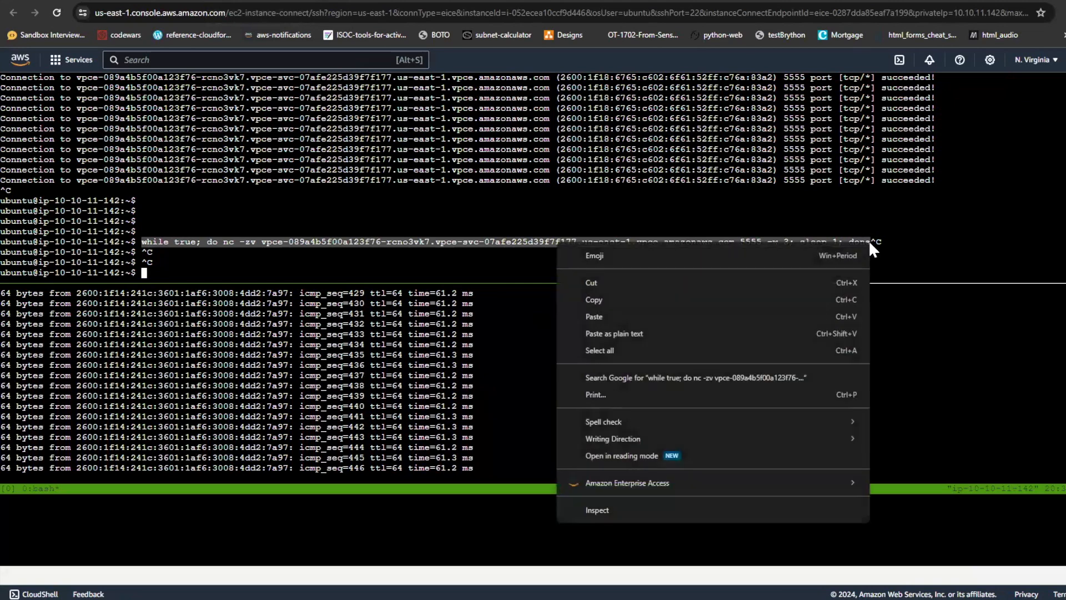
click(649, 298)
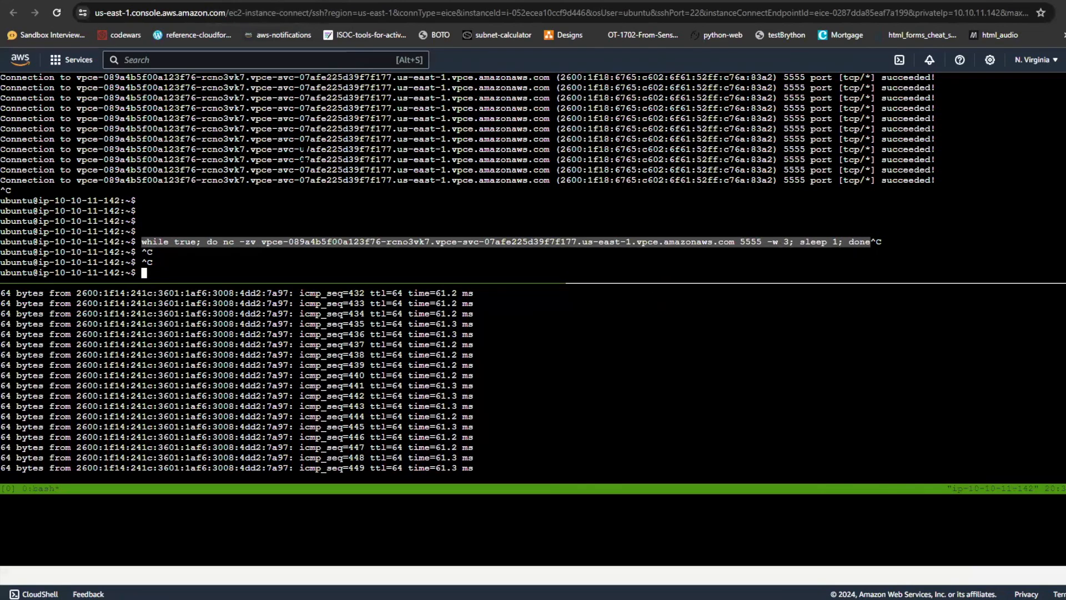
key(ctrl+v)
key(Return)
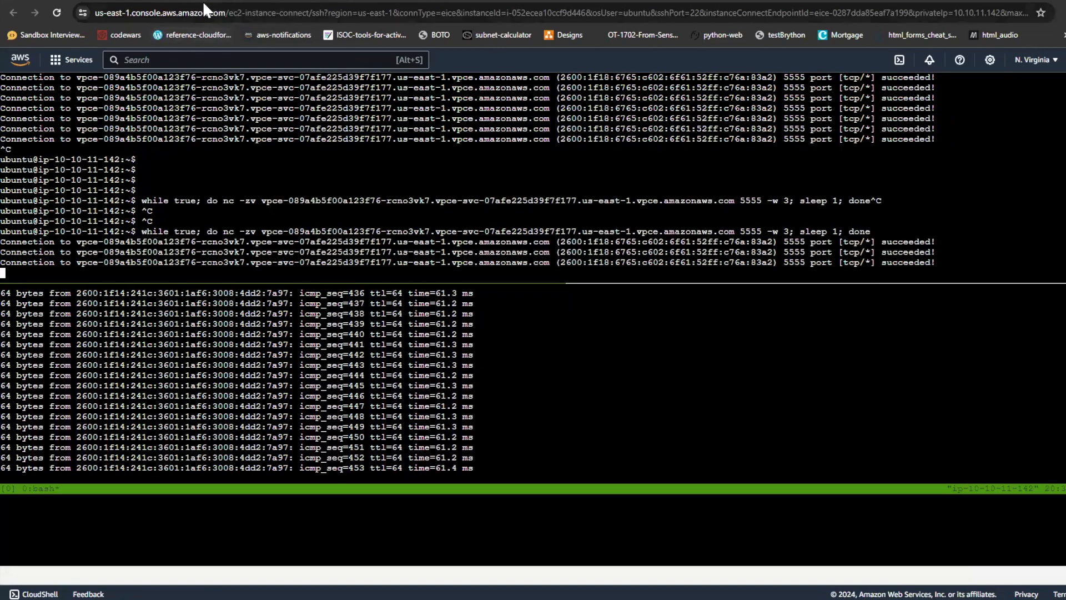
Run the copied nc loop against the endpoint's DNS name on port 5555 in the Oregon client's upper pane.
click(233, 1)
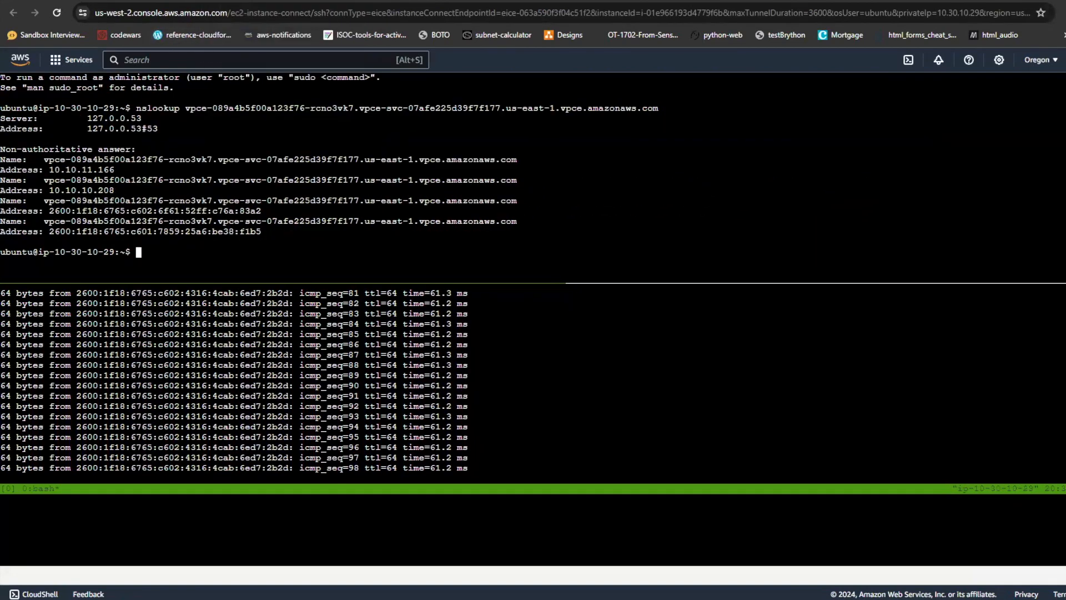
right_click(251, 229)
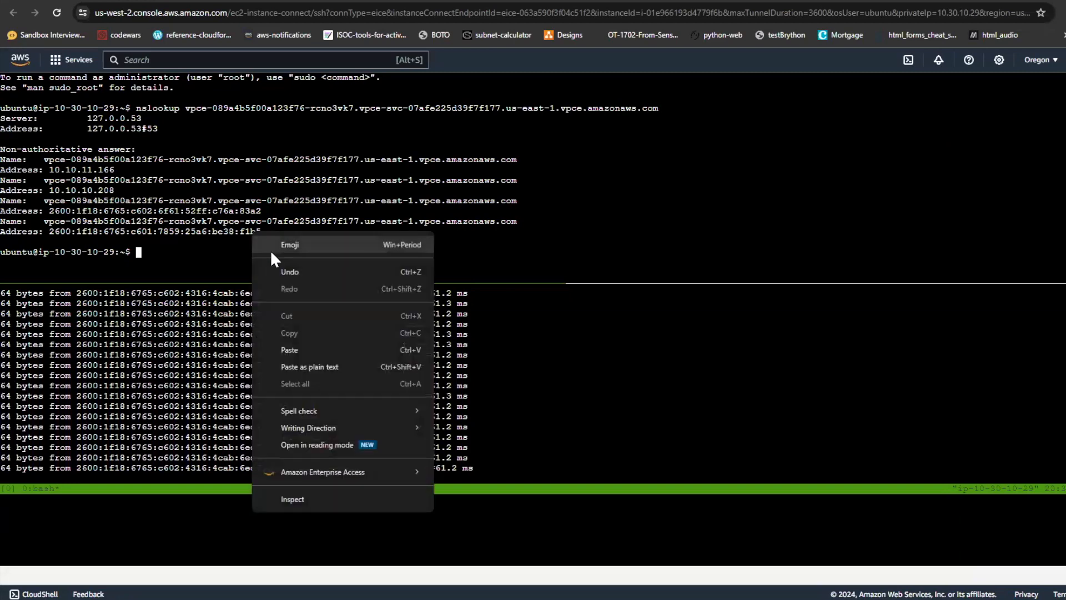
click(301, 345)
key(Return)
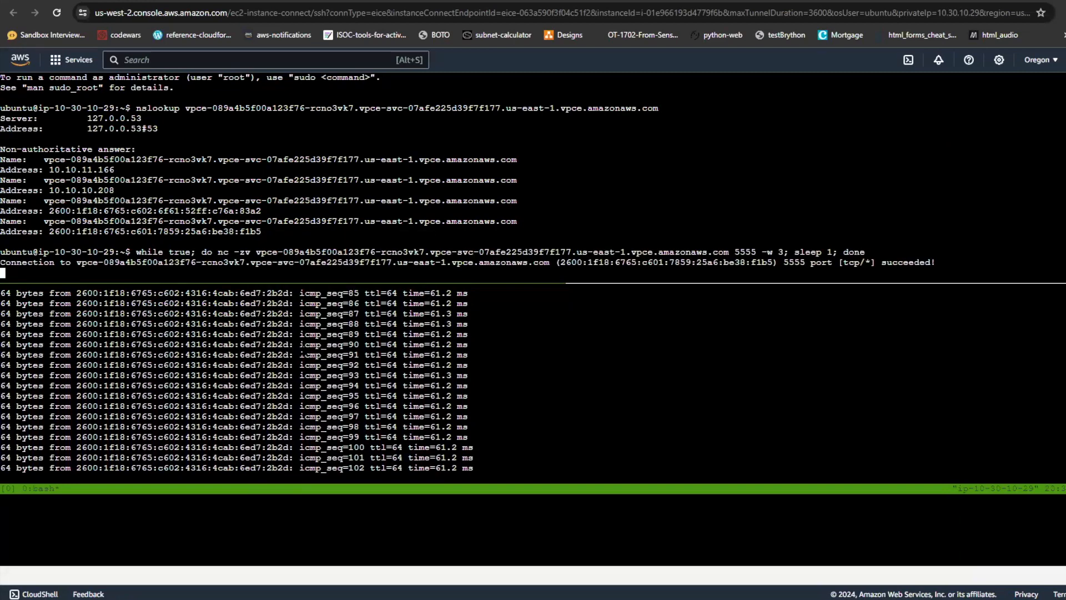
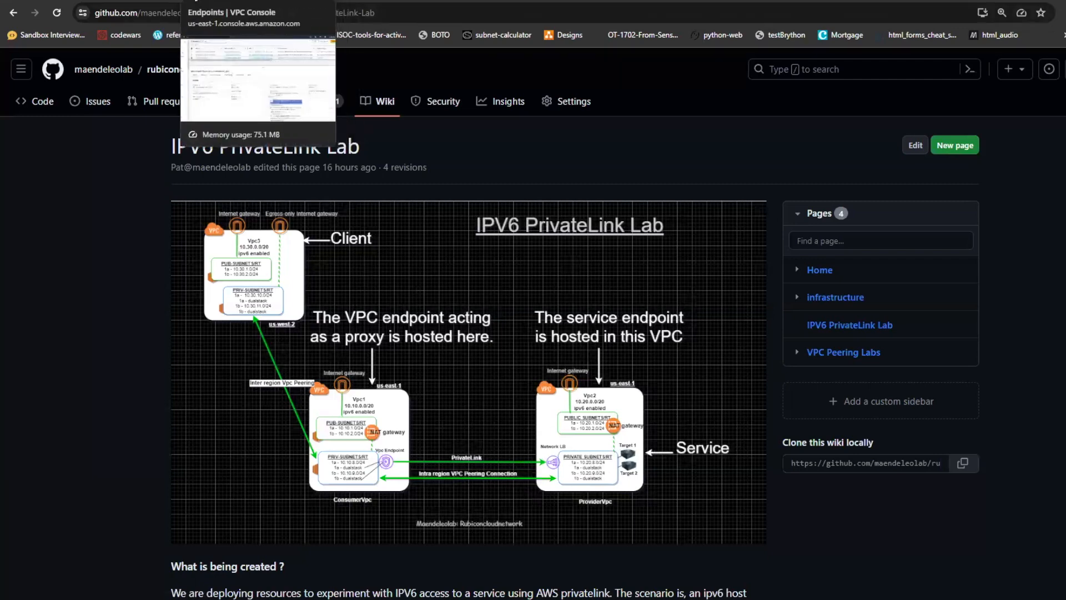
Open CloudWatch in a new browser tab from the N. Virginia VPC console's Endpoints page.
click(250, 5)
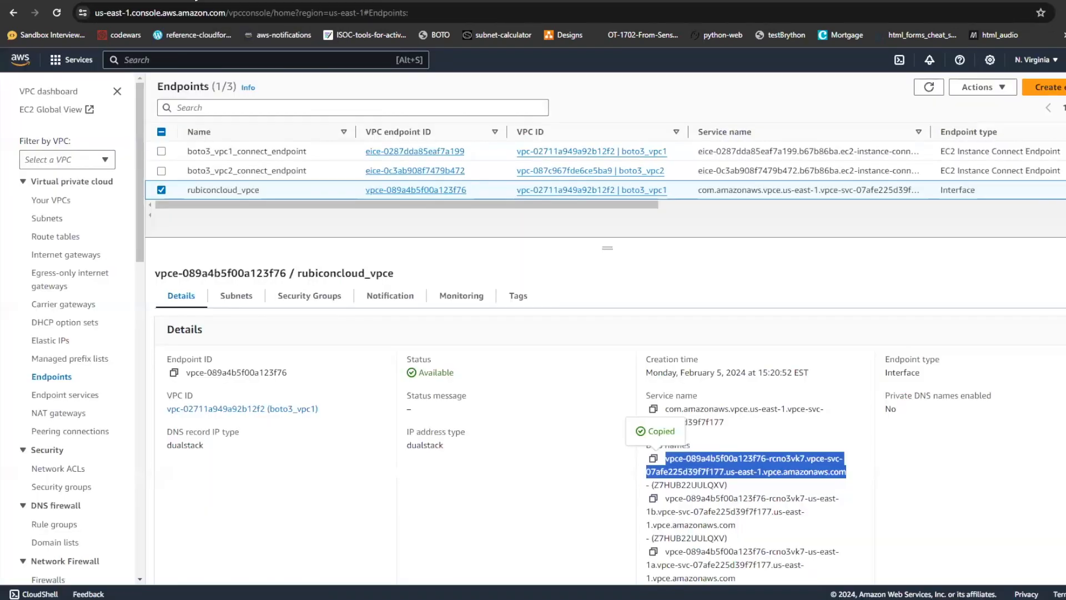
click(55, 63)
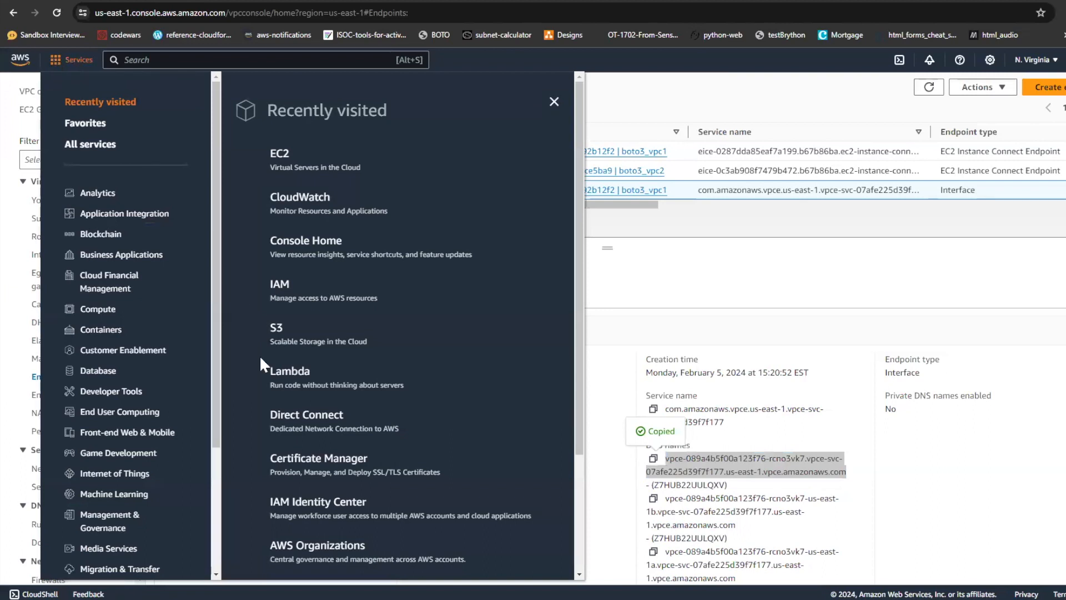
right_click(309, 199)
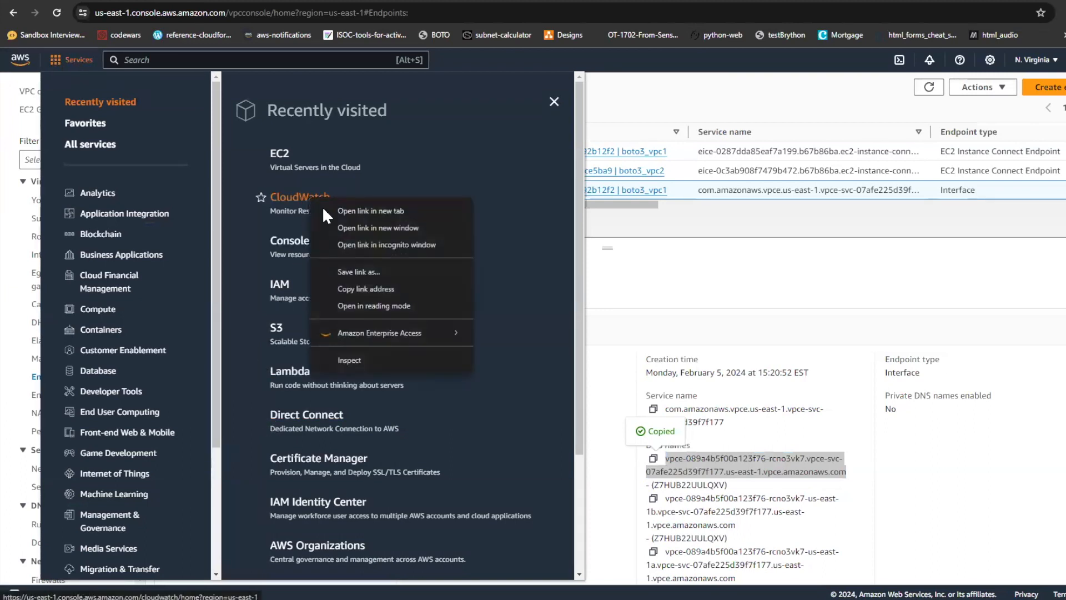
click(332, 211)
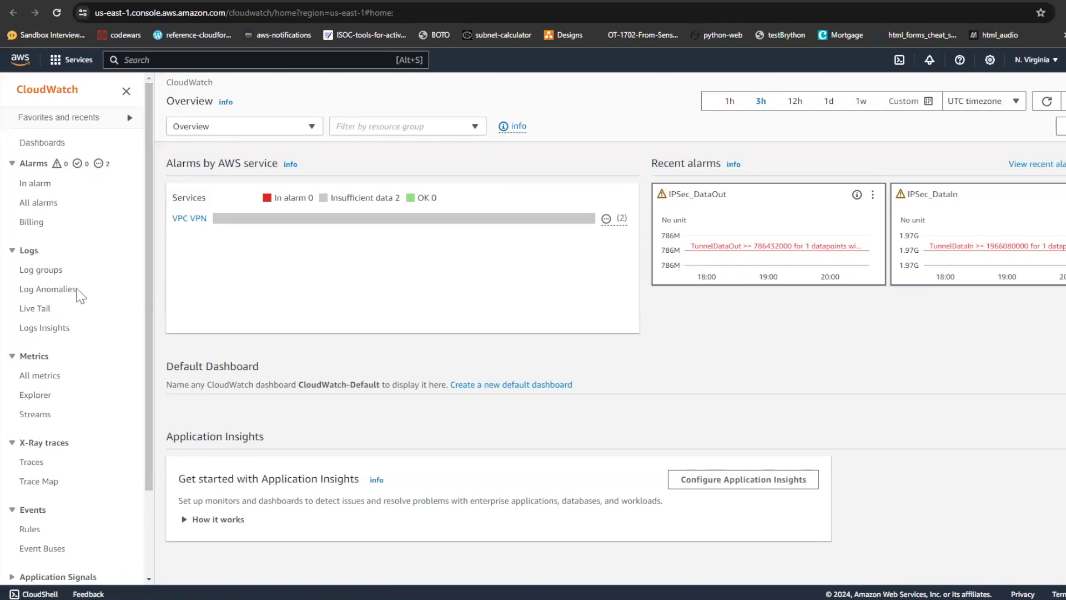
Open the boto3_vpc1 log group in CloudWatch and show the events of all its log streams.
click(46, 282)
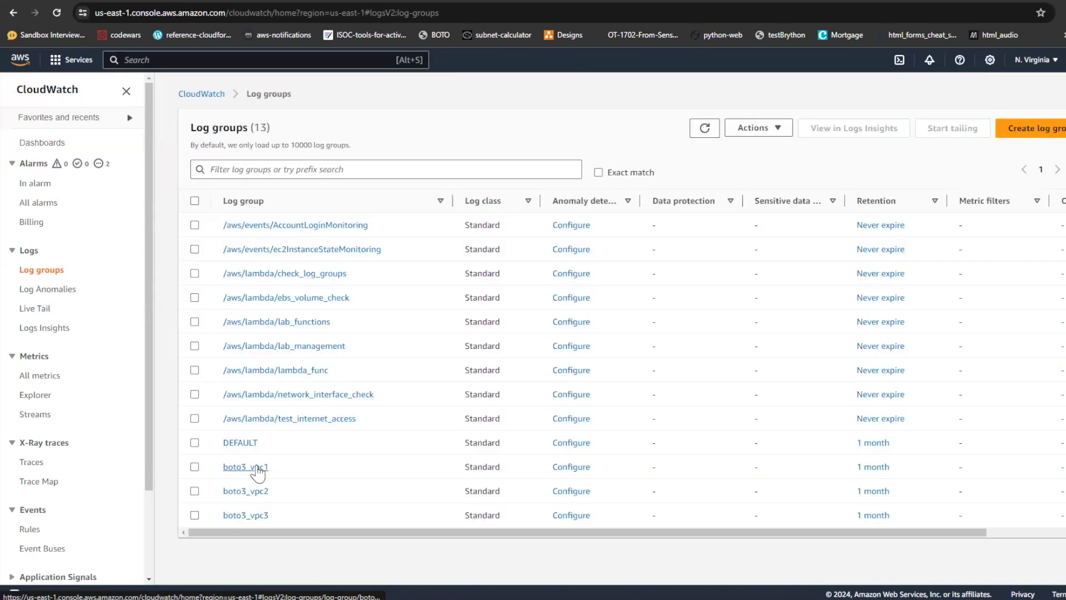
click(257, 467)
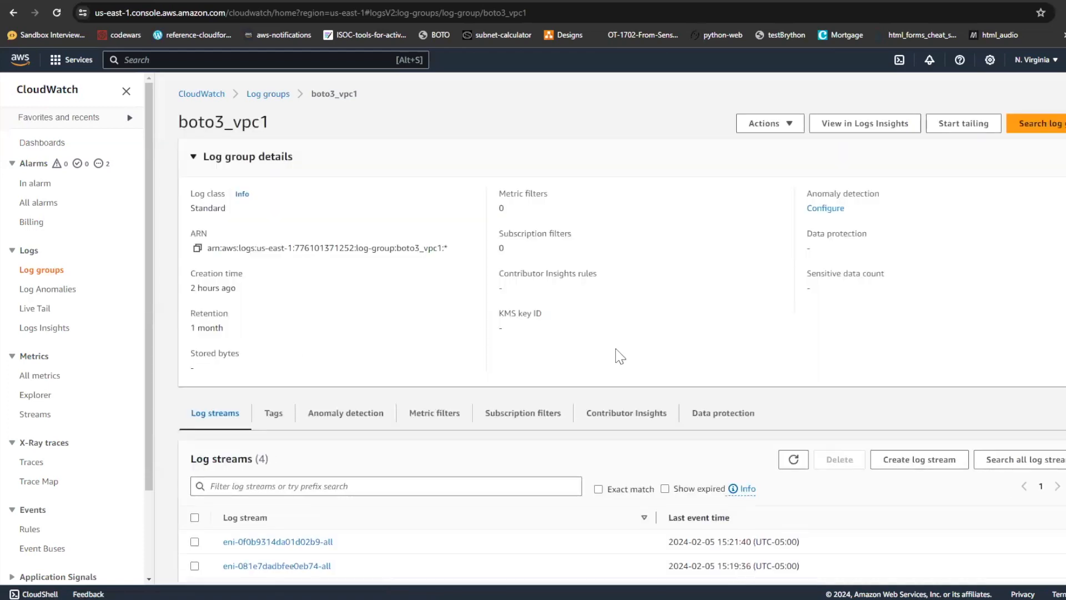
click(1008, 466)
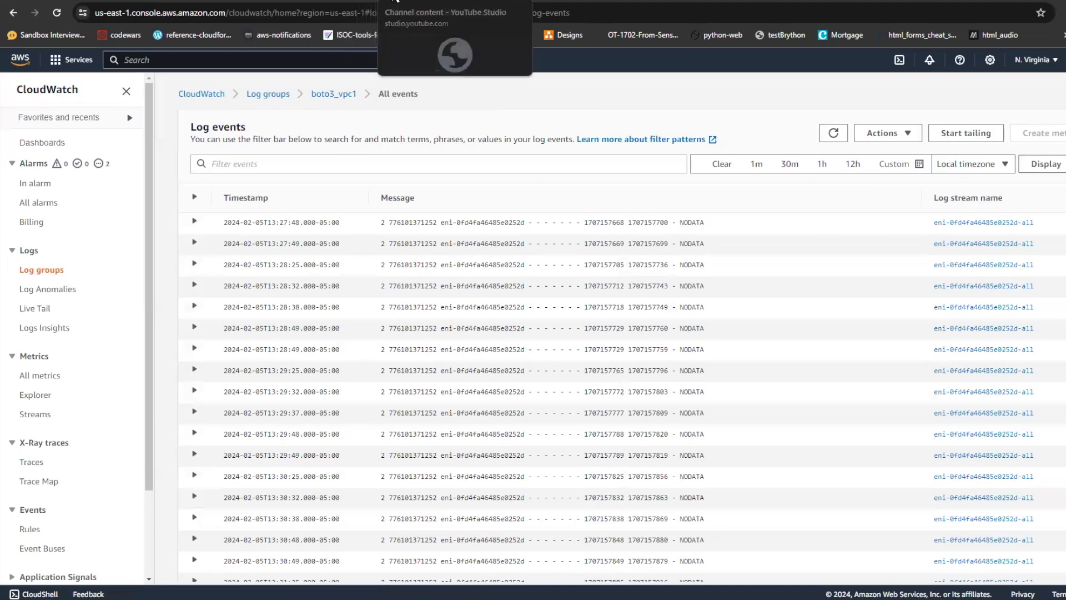
Copy the dstport=5555 log group filter syntax from the YouTube Studio video description into Notepad, below the vpc3 address.
drag(289, 405, 178, 394)
key(ctrl+c)
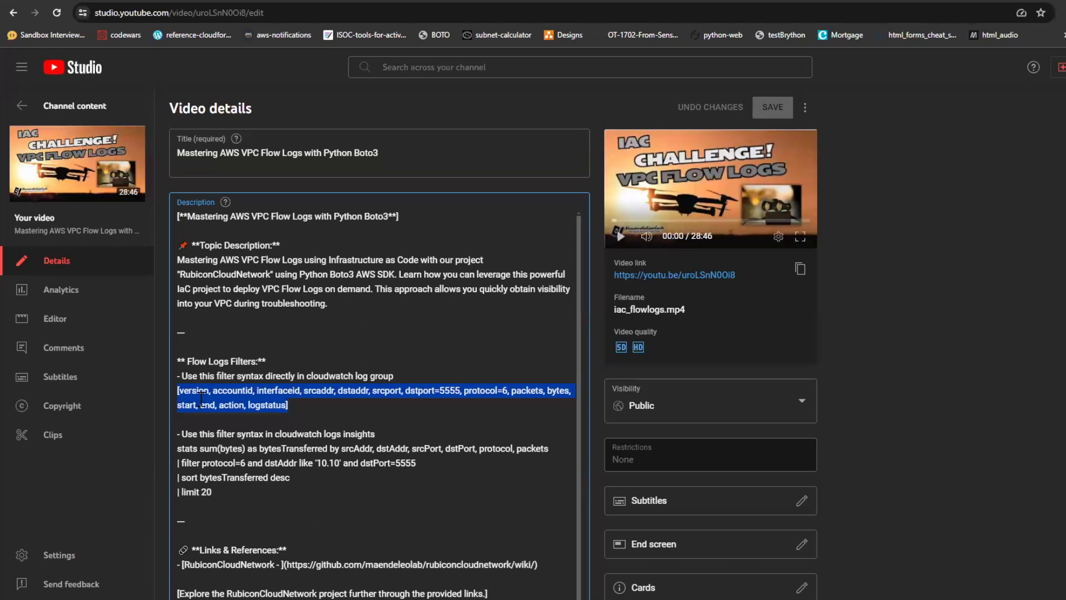
key(alt+Tab)
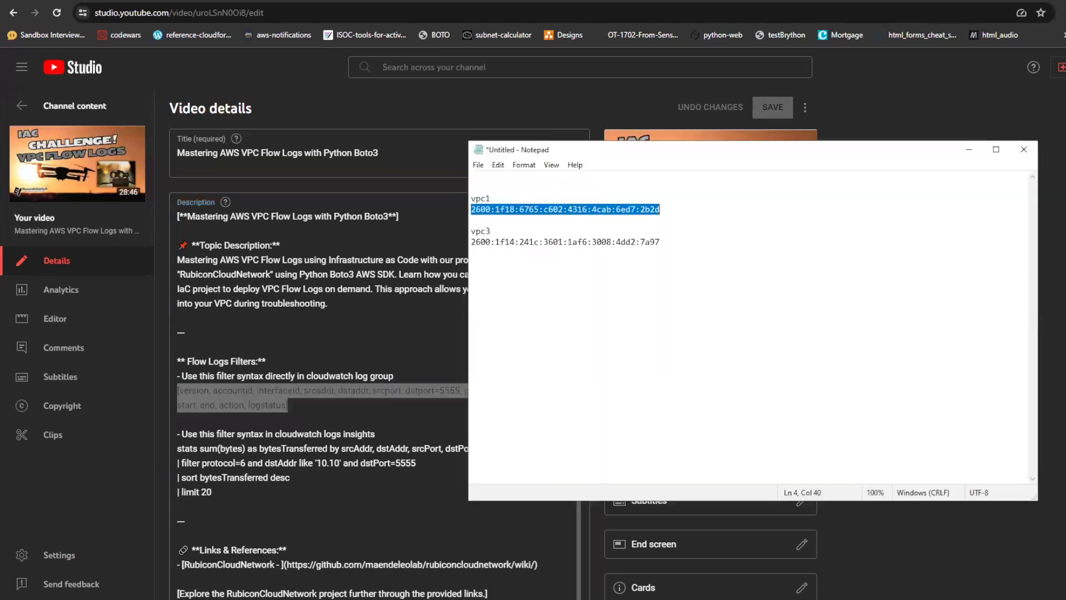
click(643, 285)
click(678, 244)
key(Return)
key(Return)
key(Return)
key(ctrl+v)
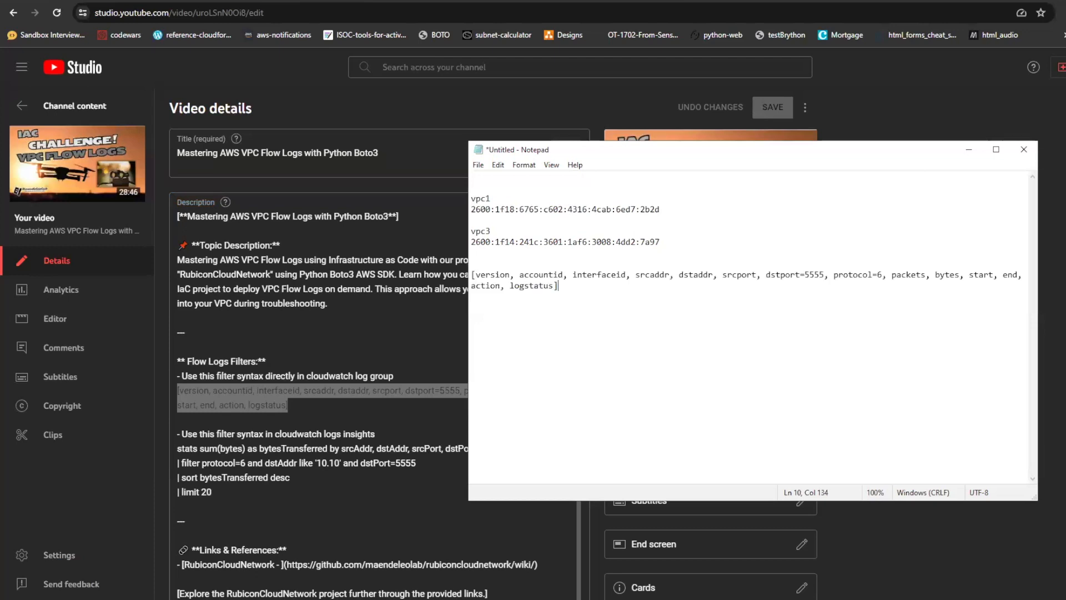
Copy the four-line Logs Insights query from the YouTube Studio description into Notepad, below the log group filter.
key(Return)
key(Return)
key(Return)
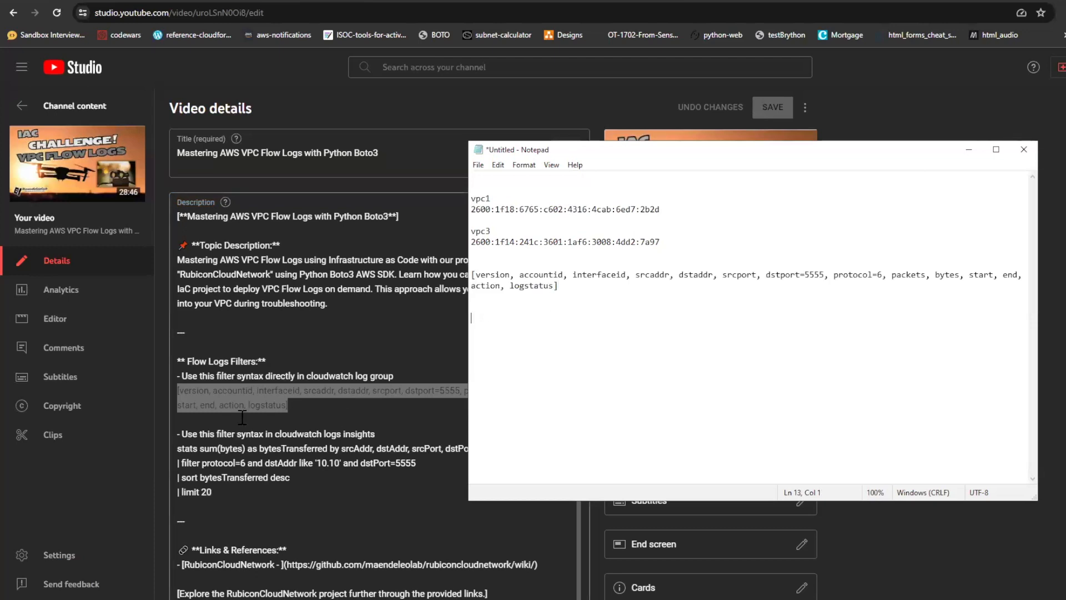
click(221, 420)
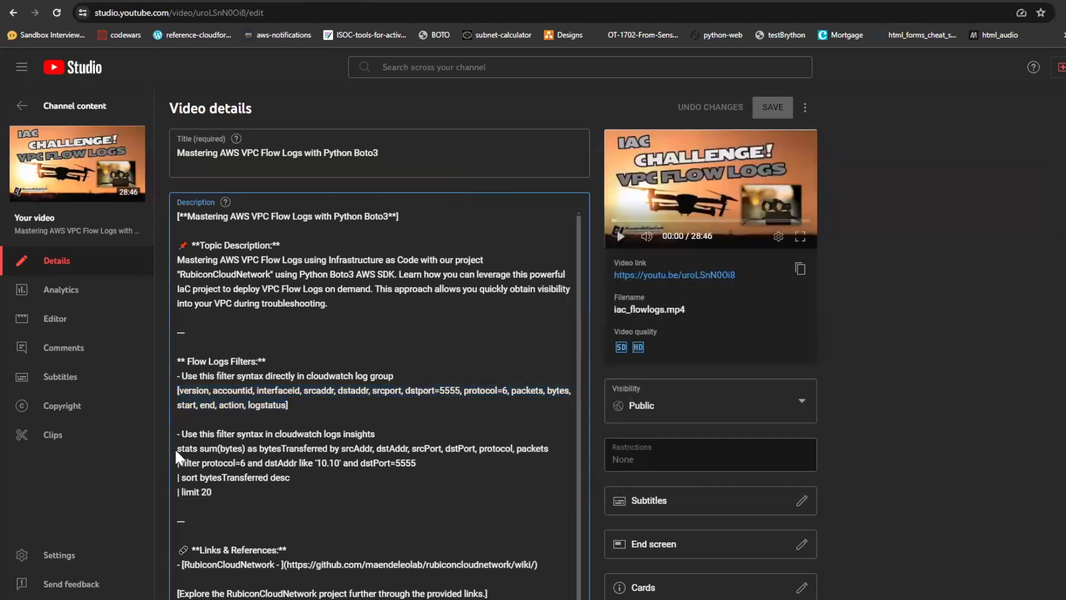
drag(215, 488, 181, 450)
key(ctrl+c)
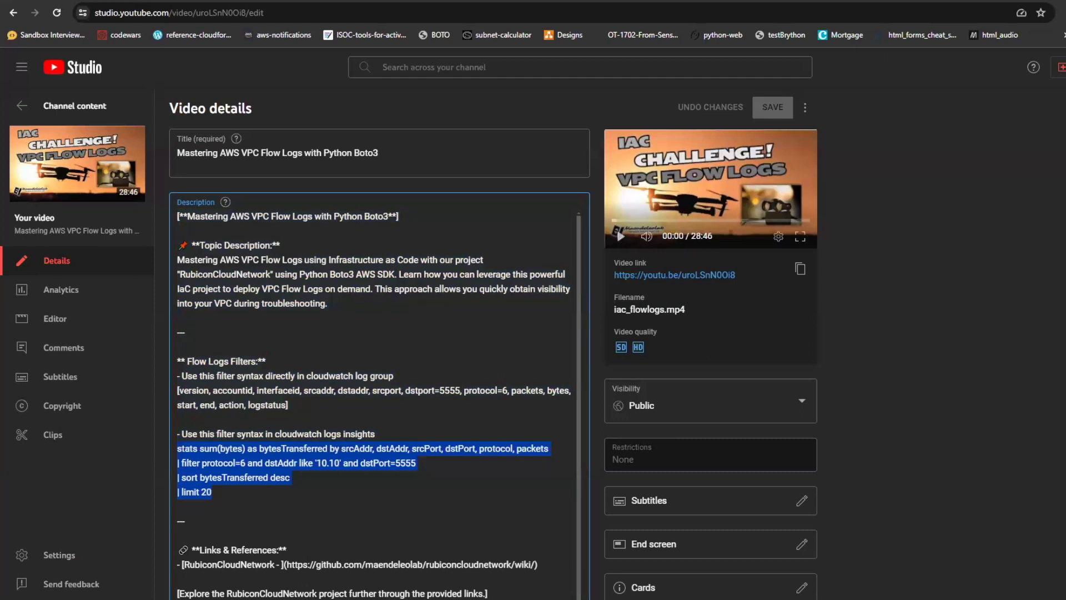
key(alt+Tab)
key(ctrl+v)
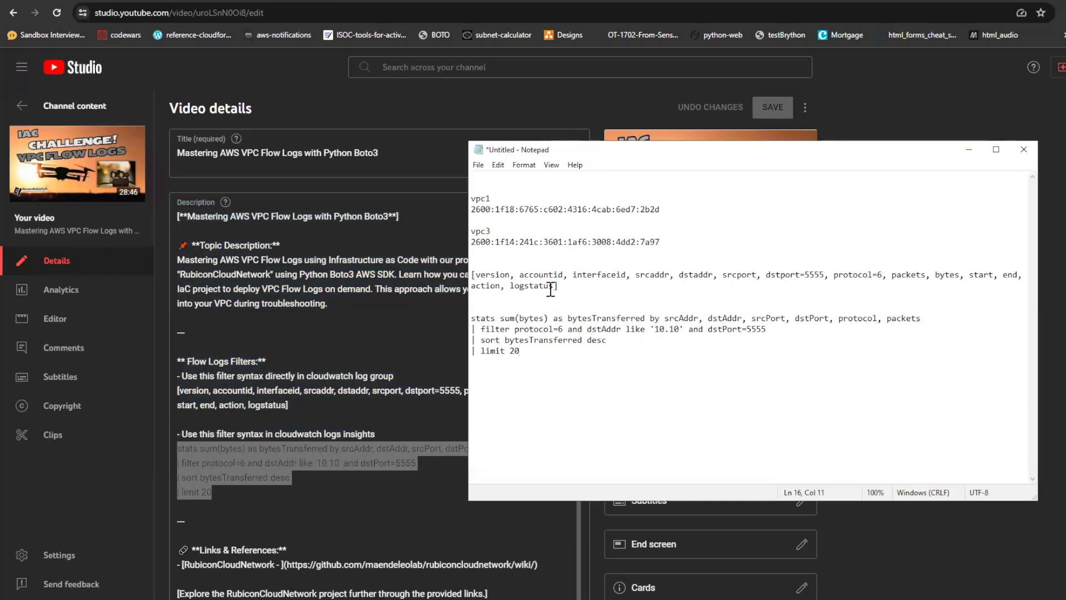
Copy the bracketed filter from Notepad and apply it with dstport=5555 and protocol=6 to the boto3_vpc1 log events in CloudWatch.
drag(472, 274, 562, 288)
key(ctrl+c)
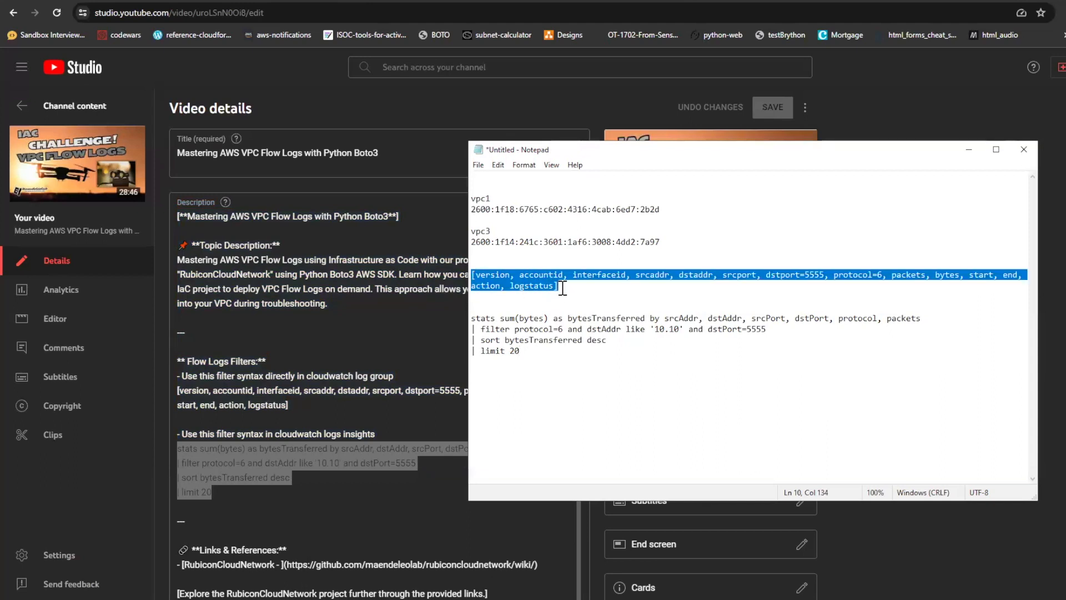
key(alt+Tab)
click(200, 5)
click(258, 165)
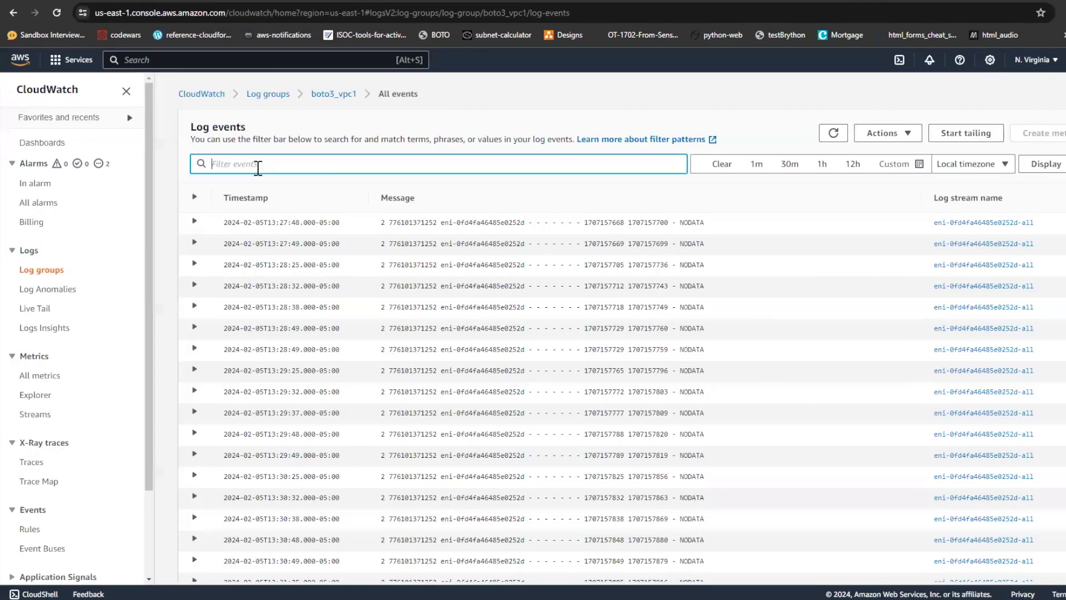
key(ctrl+v)
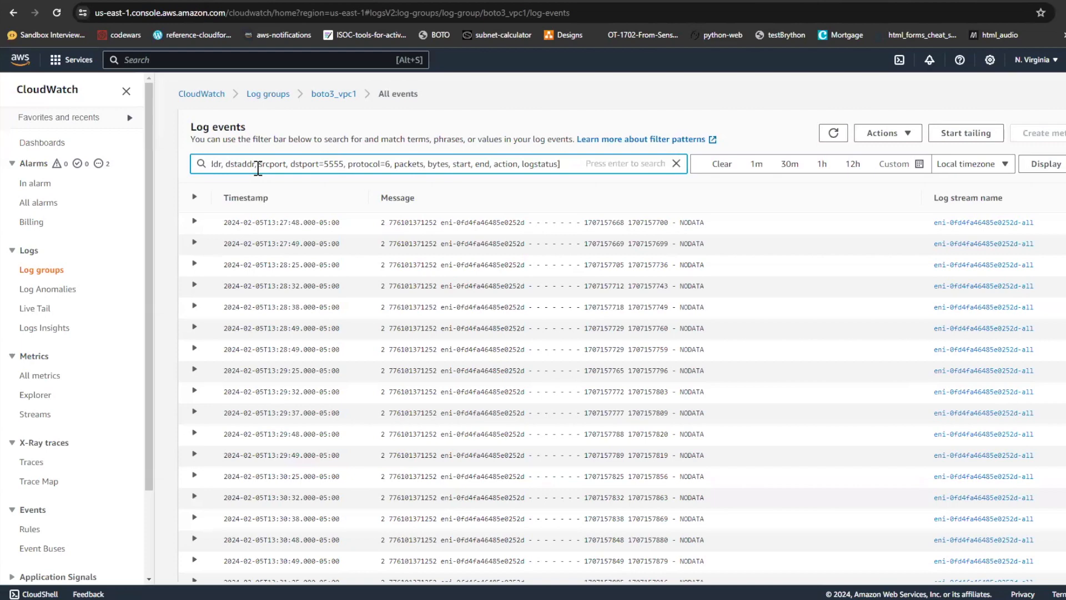
key(Return)
click(416, 321)
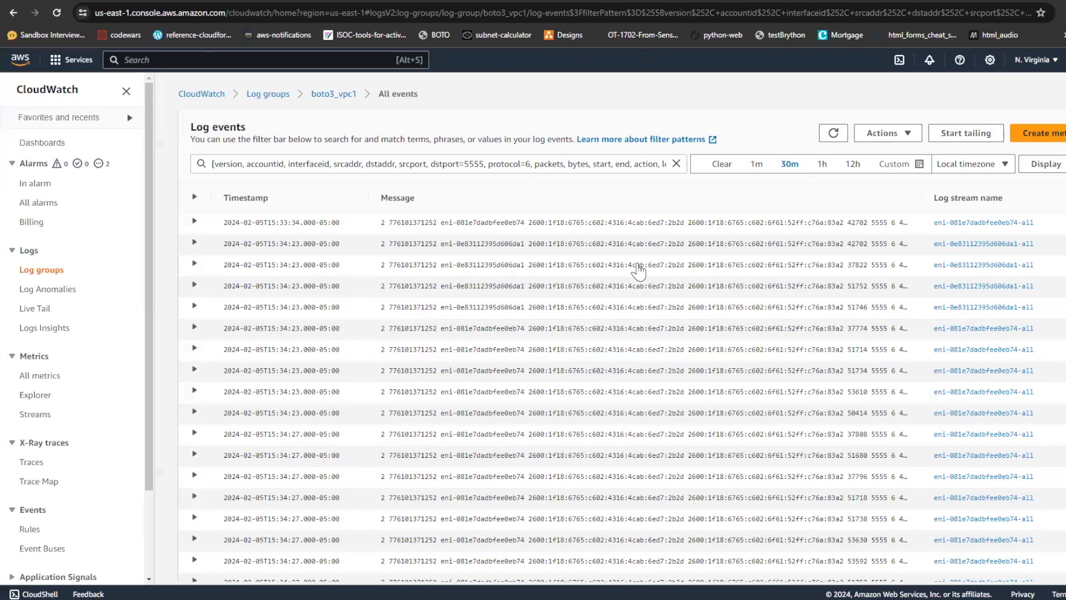
Expand the first filtered event and compare its source address and port with the vpc1 address noted in Notepad.
click(194, 221)
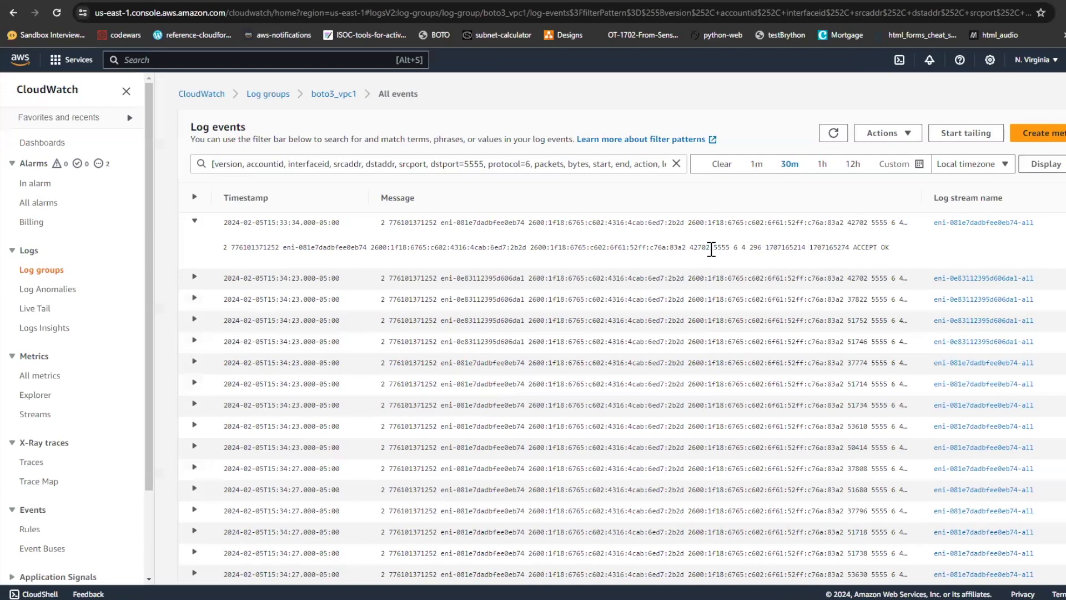
drag(713, 249, 733, 248)
drag(524, 248, 514, 247)
key(alt+Tab)
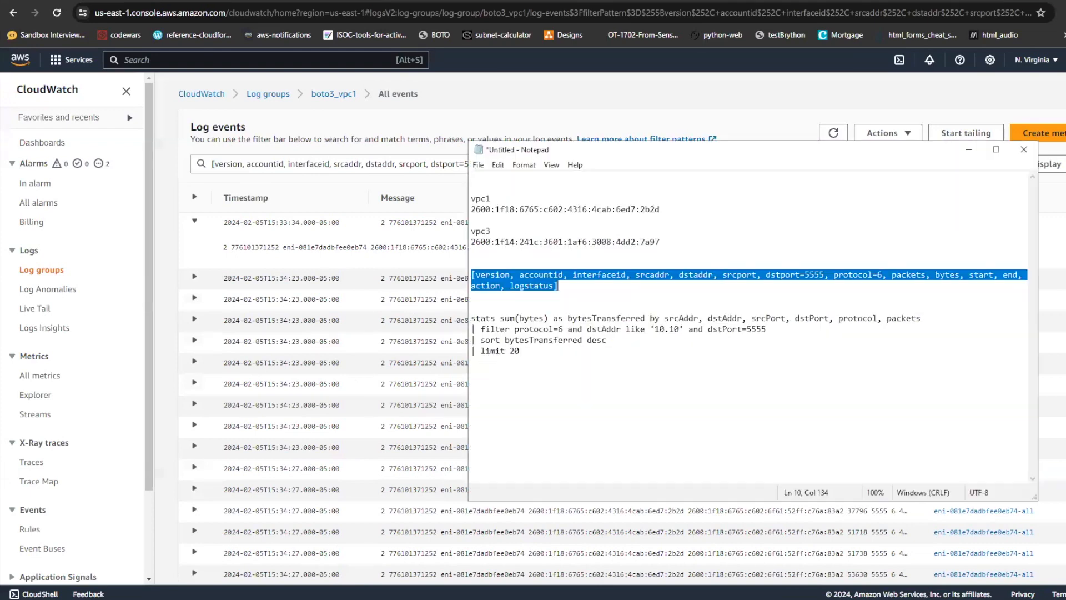
click(594, 221)
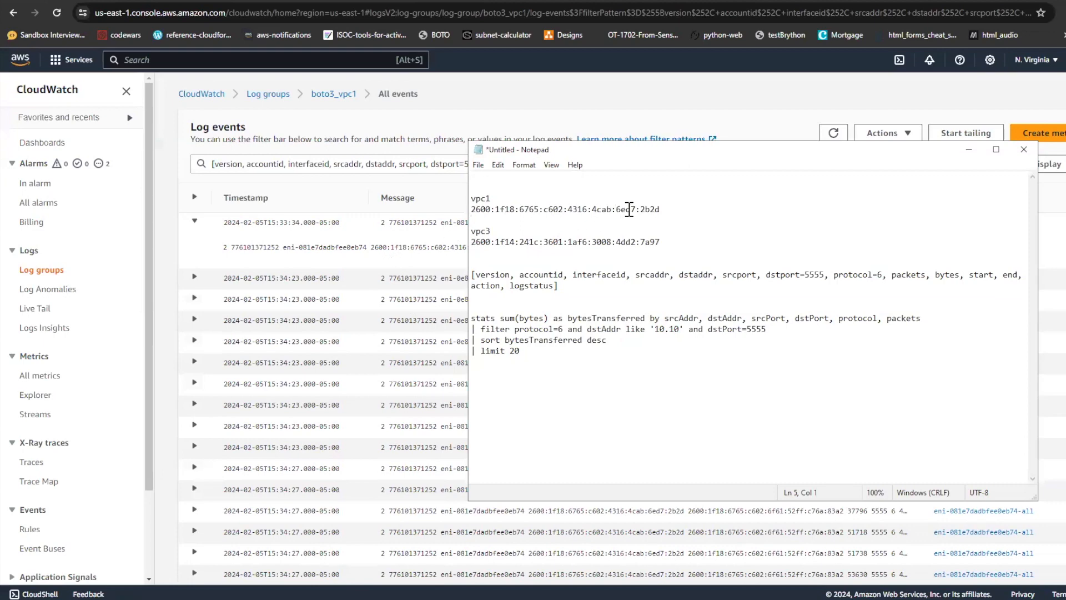
double_click(651, 210)
click(417, 237)
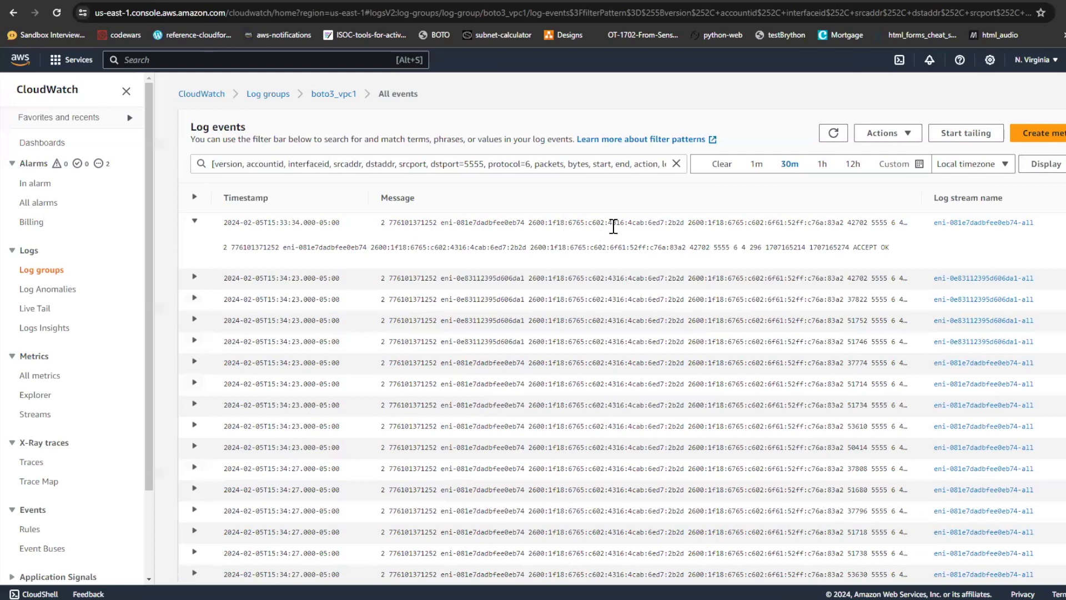
double_click(675, 225)
Try to narrow the log events to srcaddr=7a97, copied from the end of the vpc3 address in Notepad, and refresh the results.
click(453, 599)
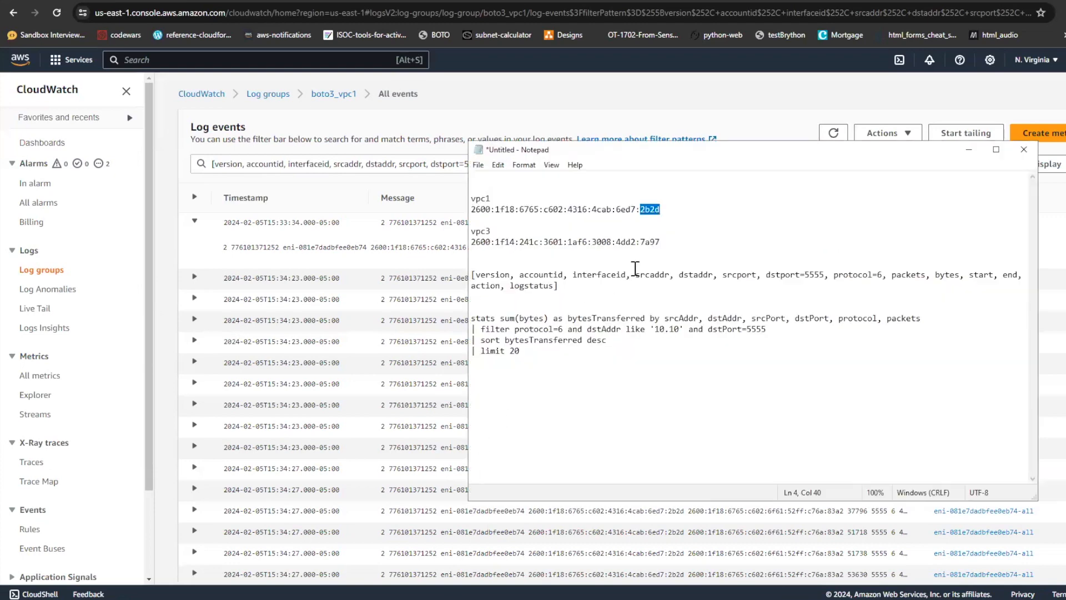
drag(640, 242, 659, 243)
key(ctrl+c)
click(362, 164)
text(=)
key(ctrl+v)
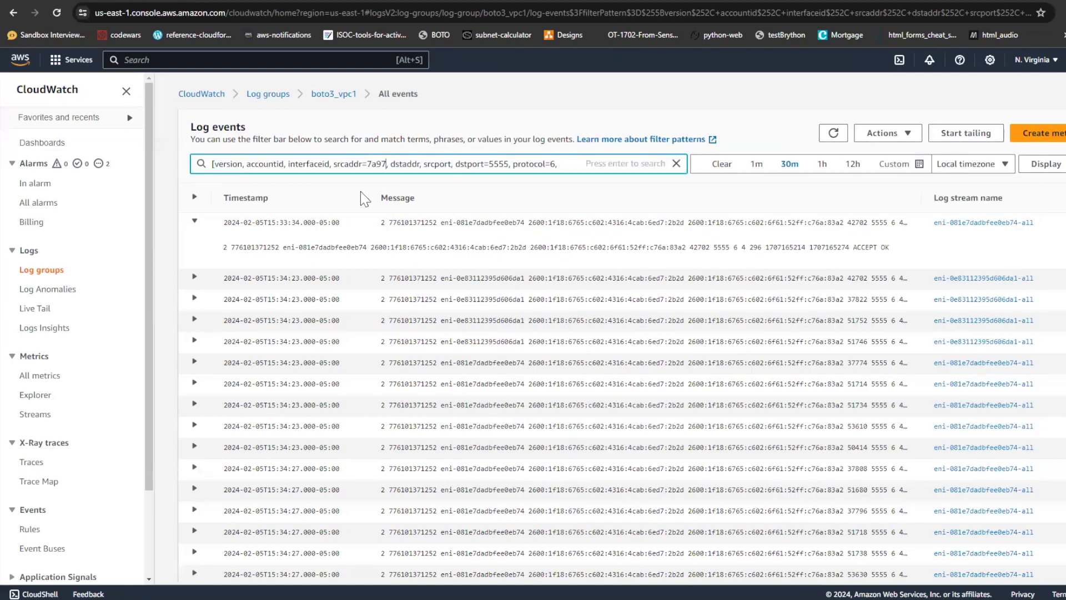
key(Return)
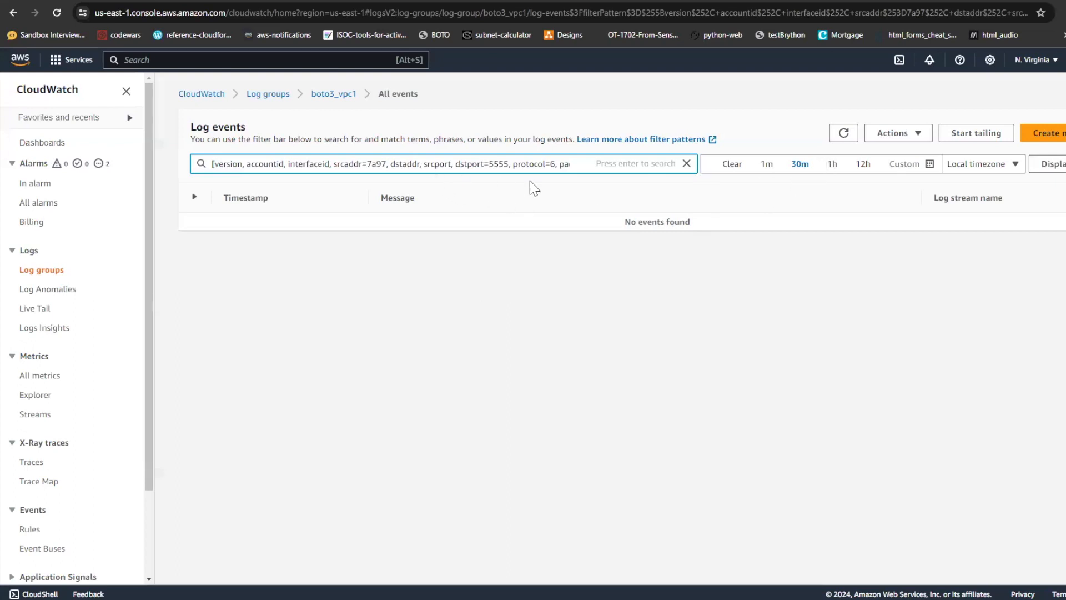
click(844, 135)
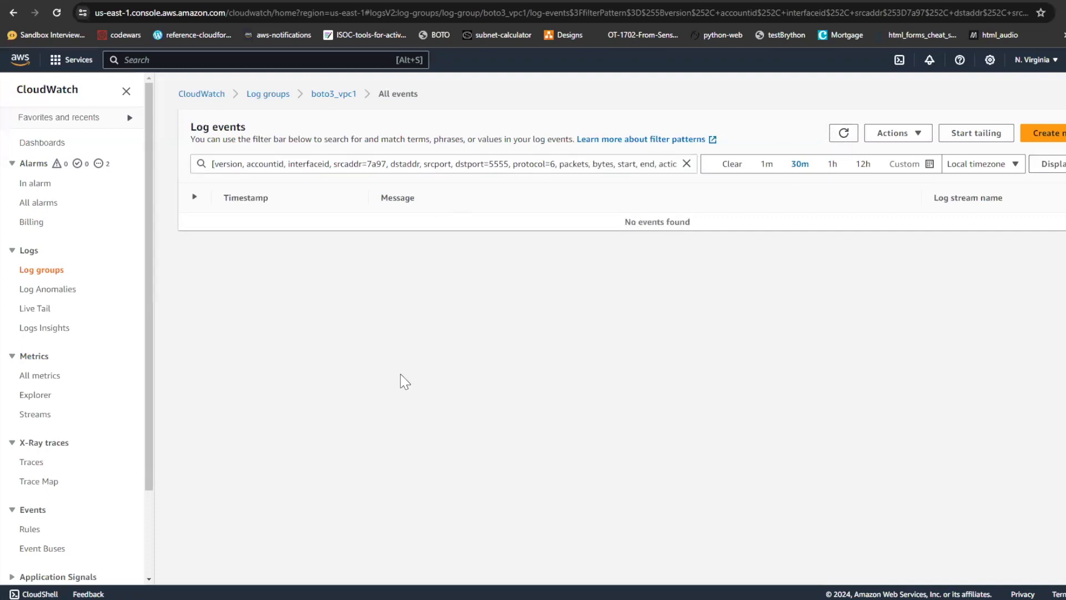
Check the running port 5555 connection test in the Oregon client's terminal and return to the CloudWatch log events.
click(387, 163)
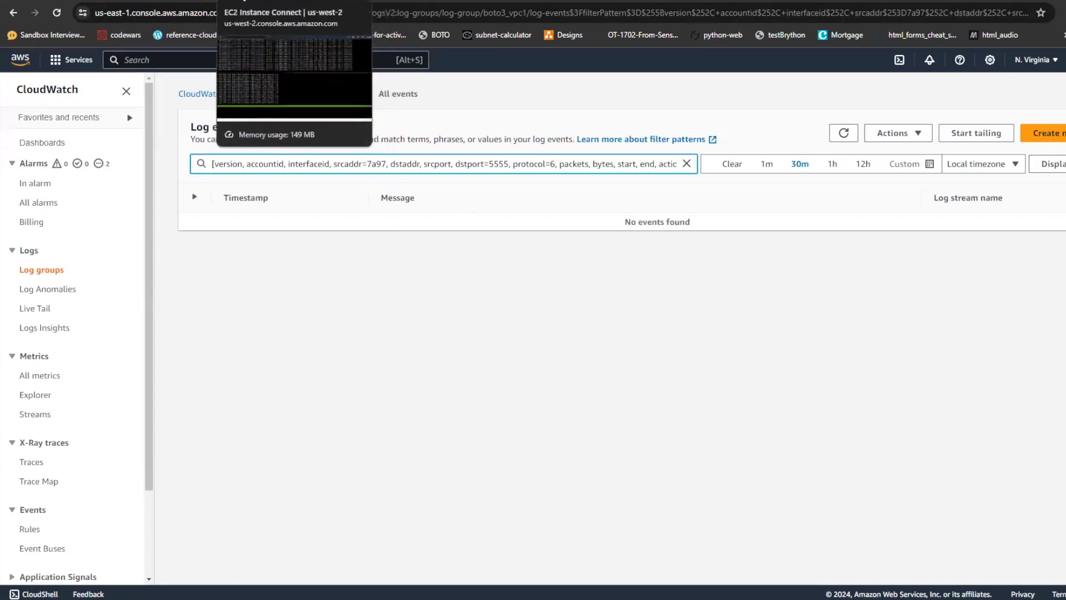
click(233, 3)
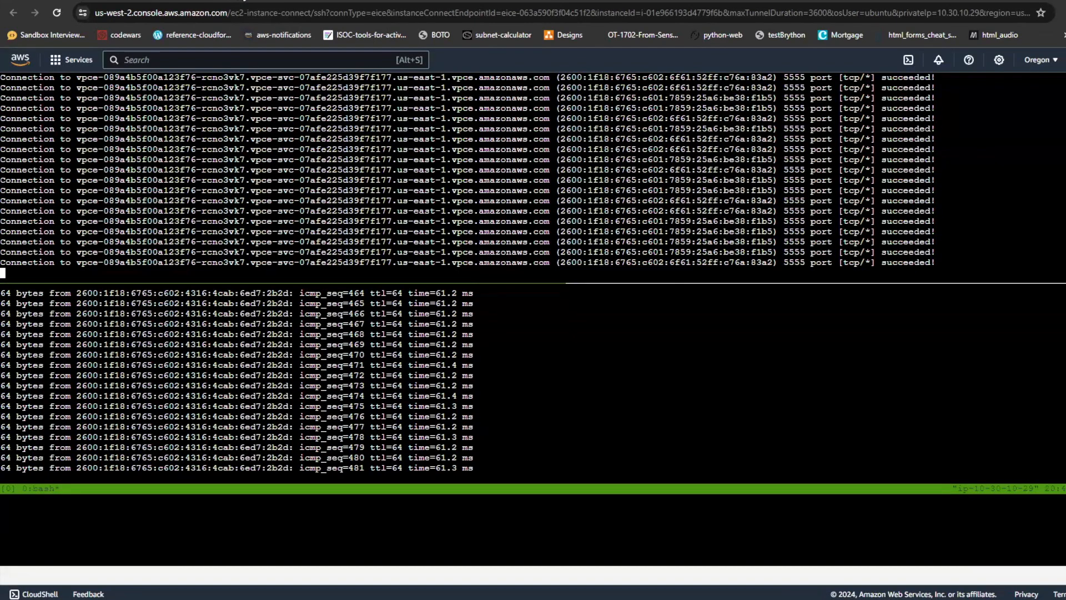
click(201, 2)
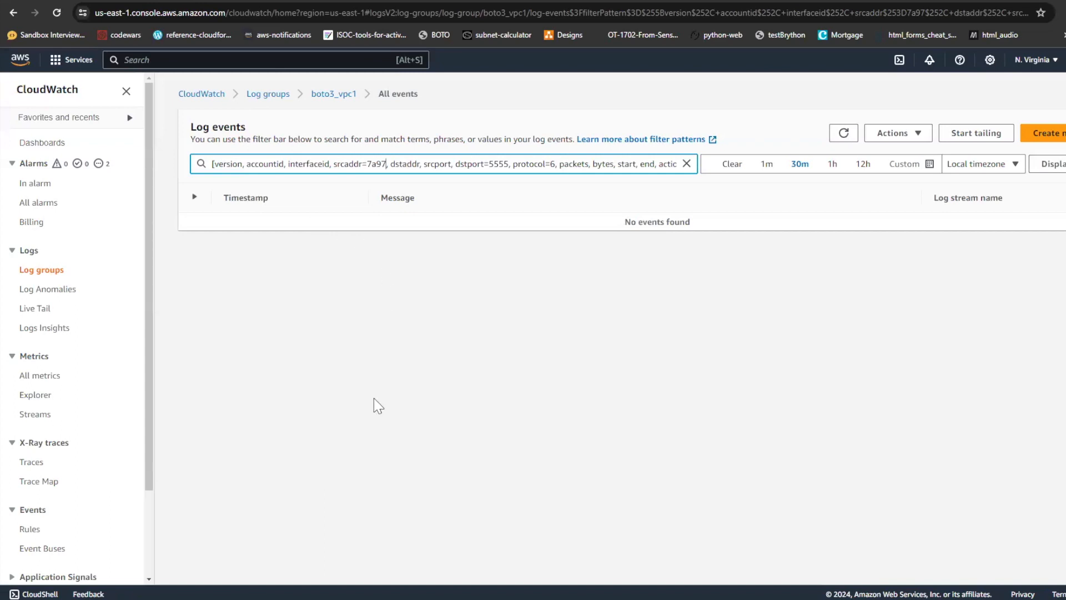
Try the log event filter with srcaddr=2b2d, the ending of the vpc1 address in Notepad.
key(alt+Tab)
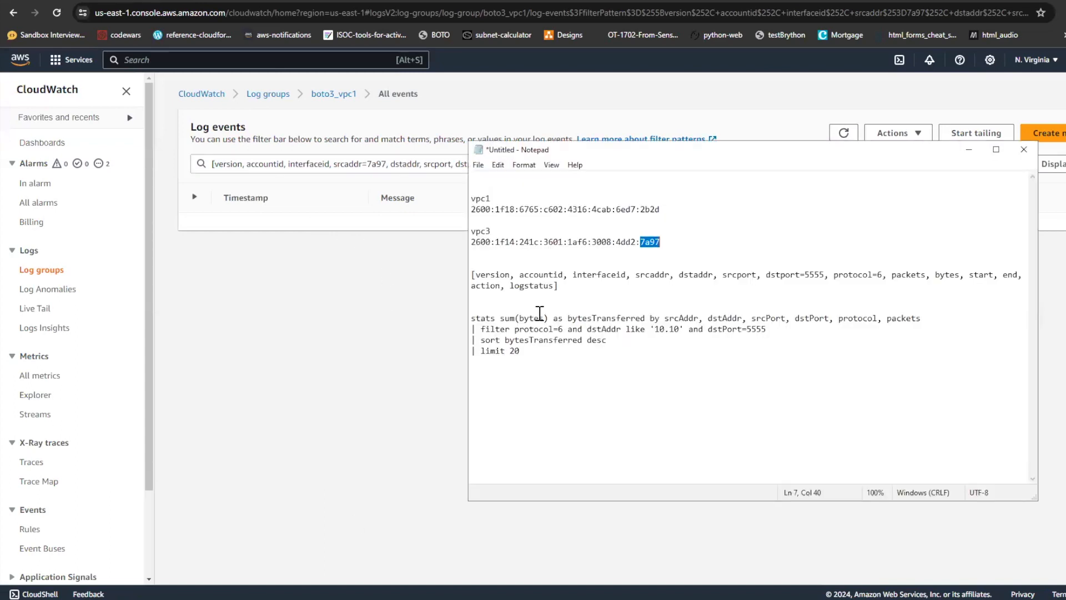
drag(640, 210, 658, 211)
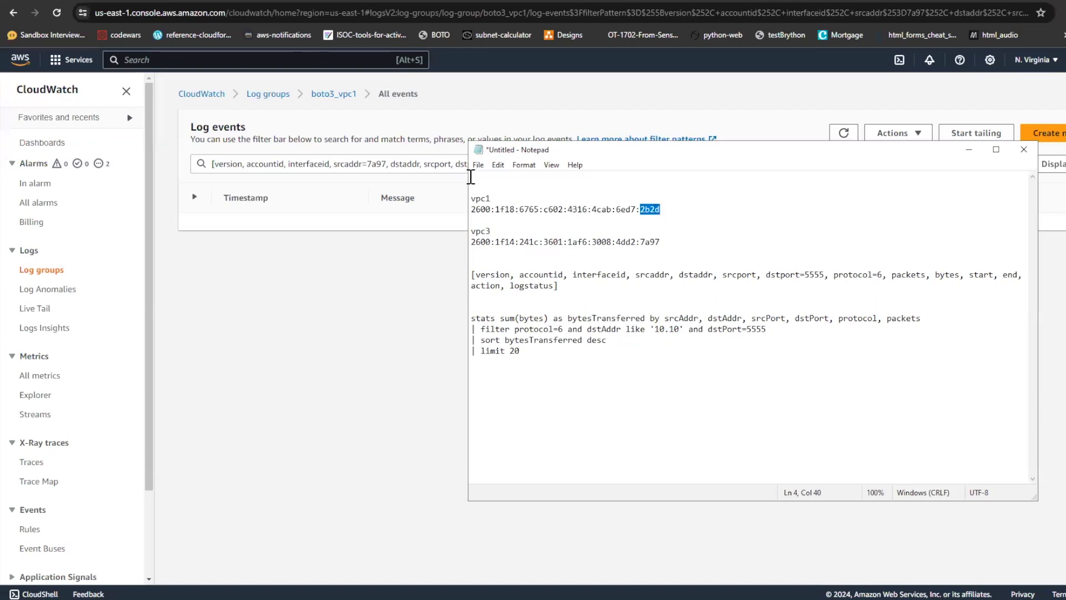
drag(367, 164, 385, 164)
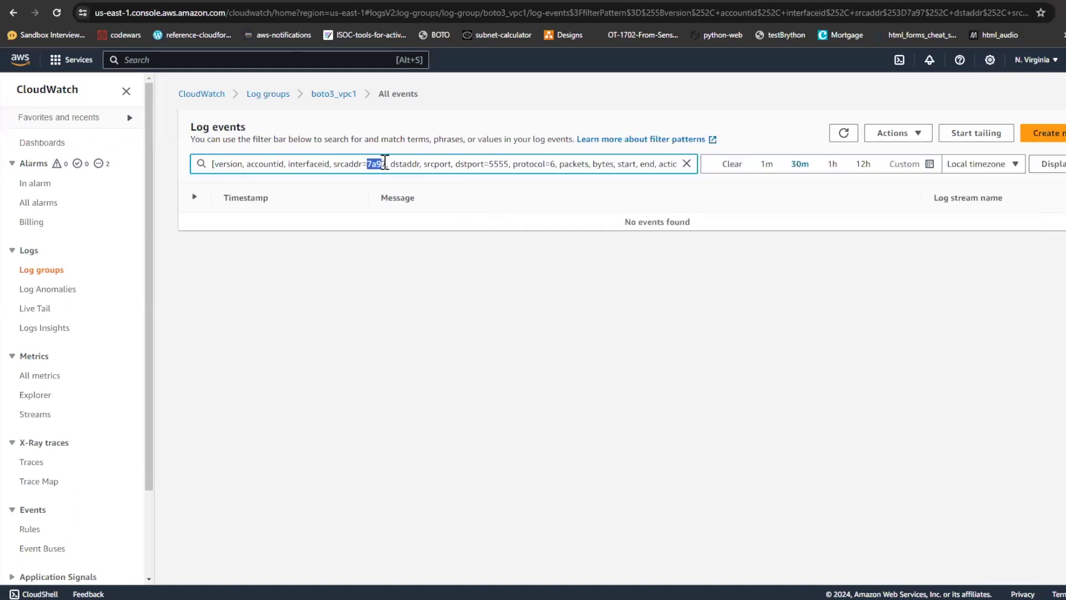
text(2b2d)
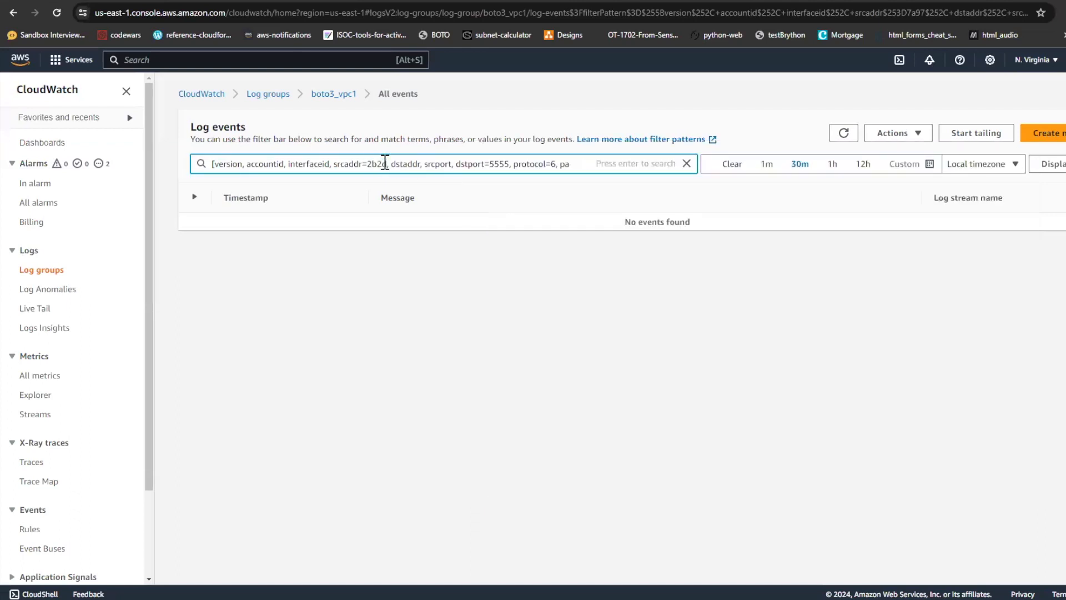
key(Return)
Remove the value condition from srcaddr in the log event filter and run the filter again.
key(BackSpace)
key(BackSpace)
key(BackSpace)
key(BackSpace)
key(BackSpace)
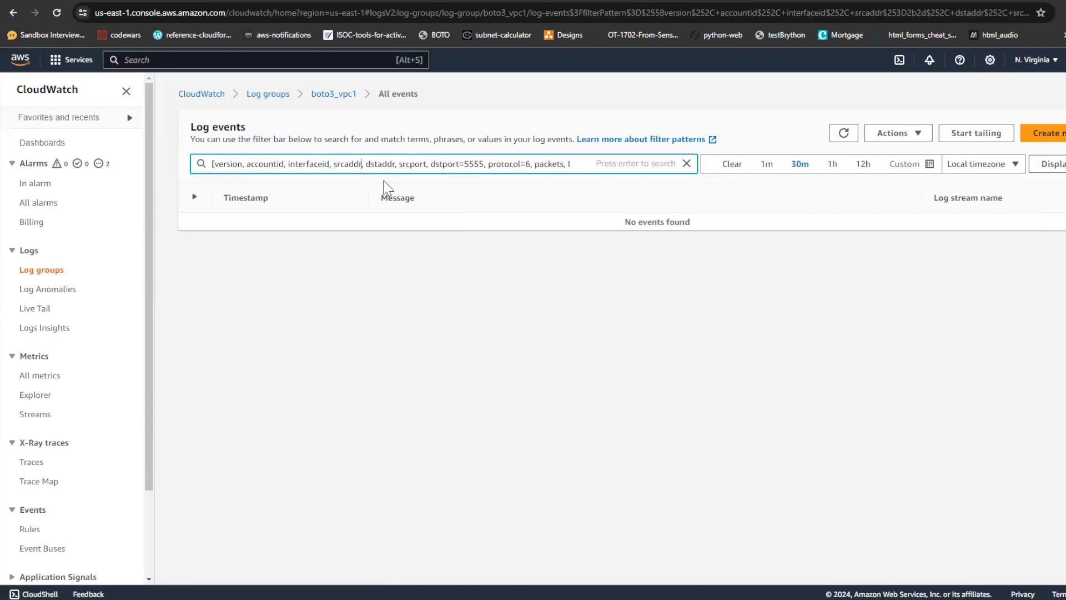
key(Return)
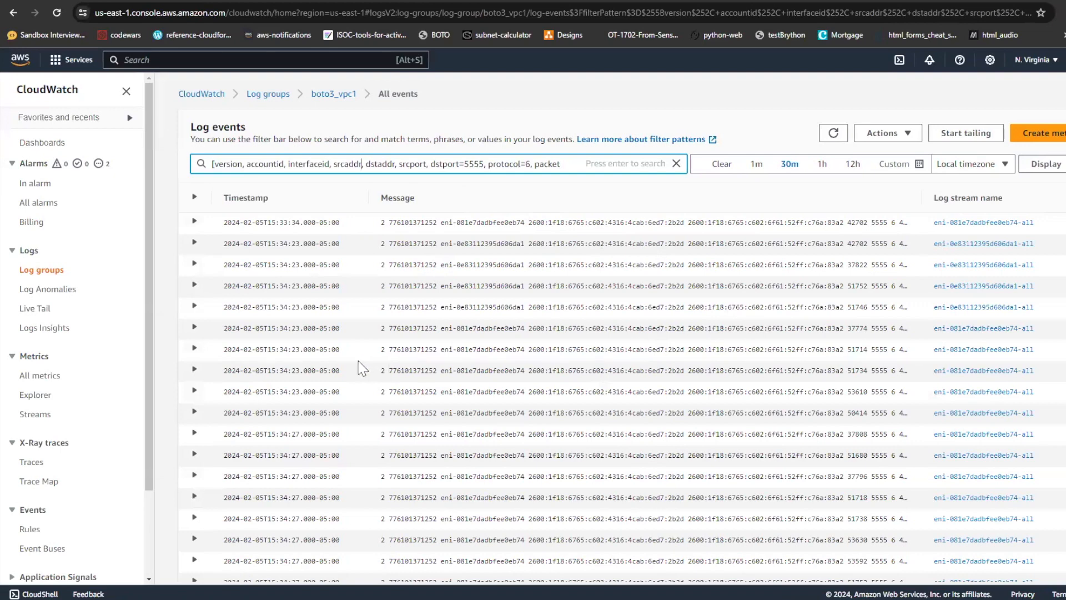
Open Logs Insights and select the boto3_vpc1 log group for the query.
click(44, 328)
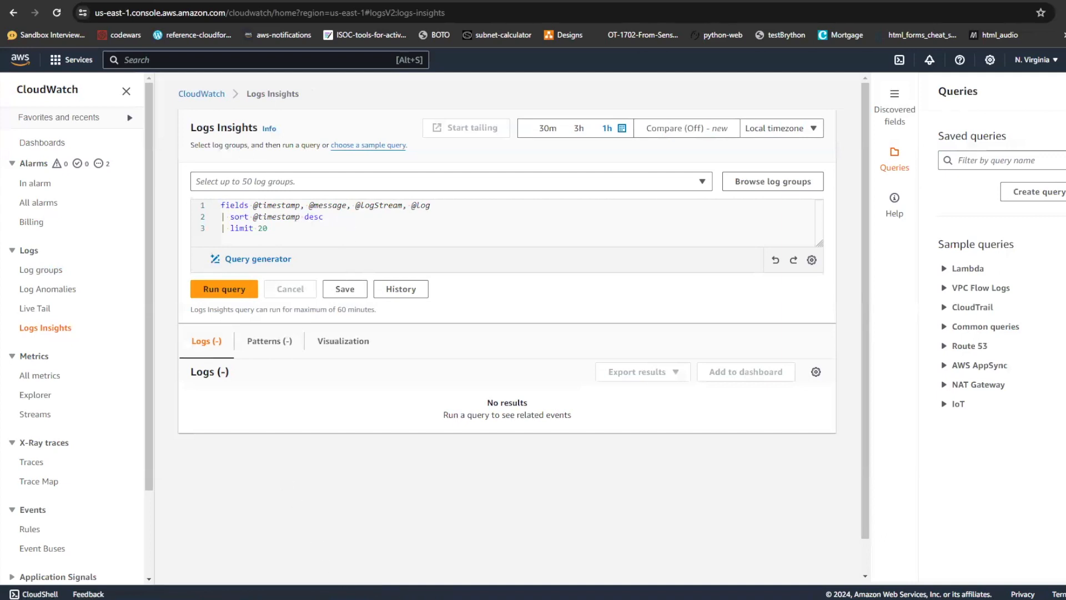
click(347, 599)
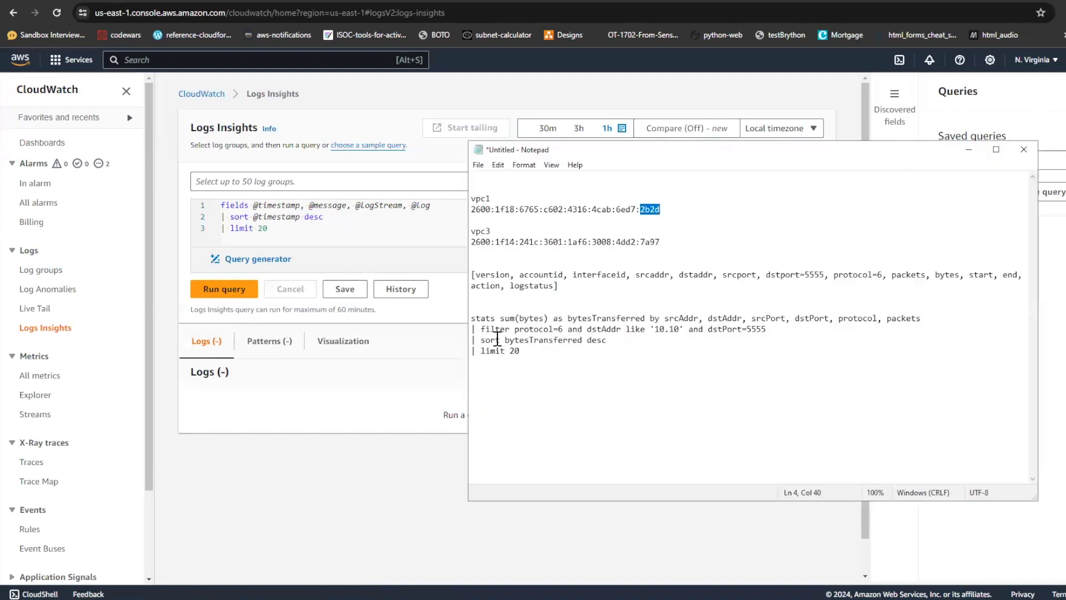
click(347, 186)
click(348, 186)
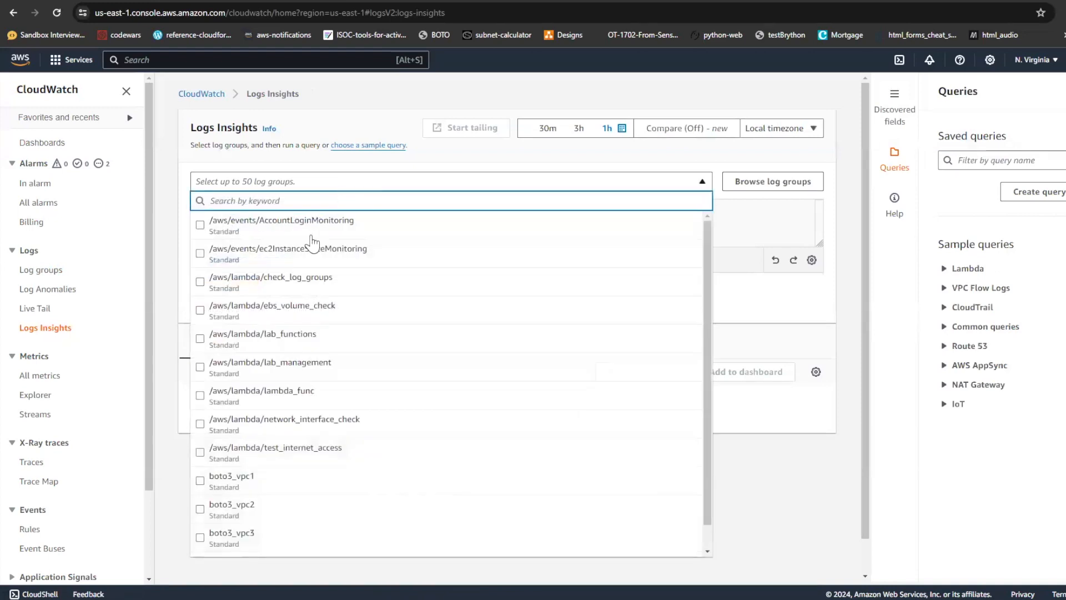
click(199, 481)
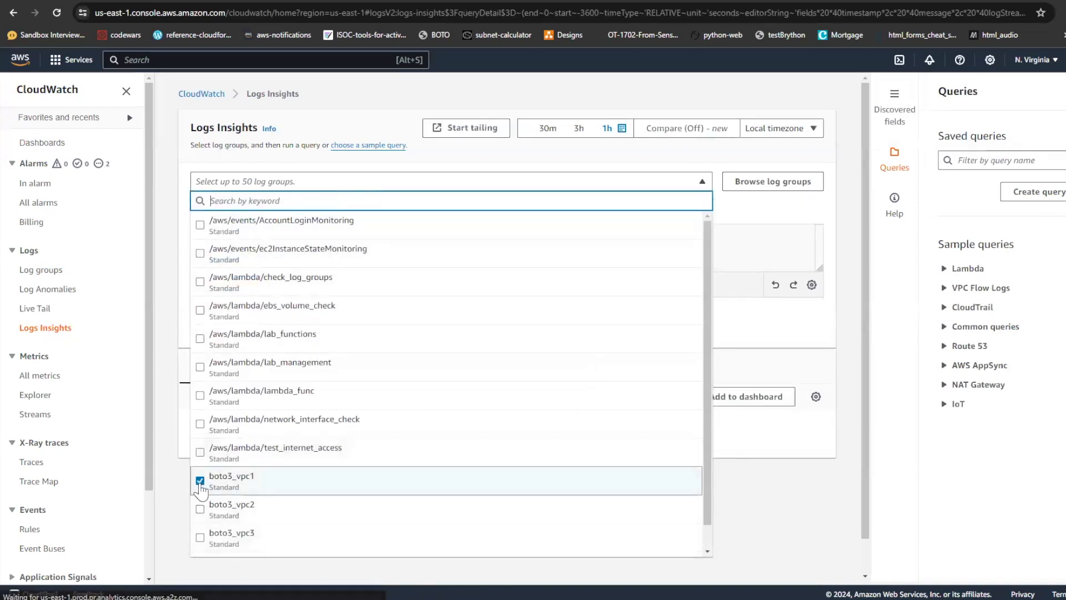
click(800, 512)
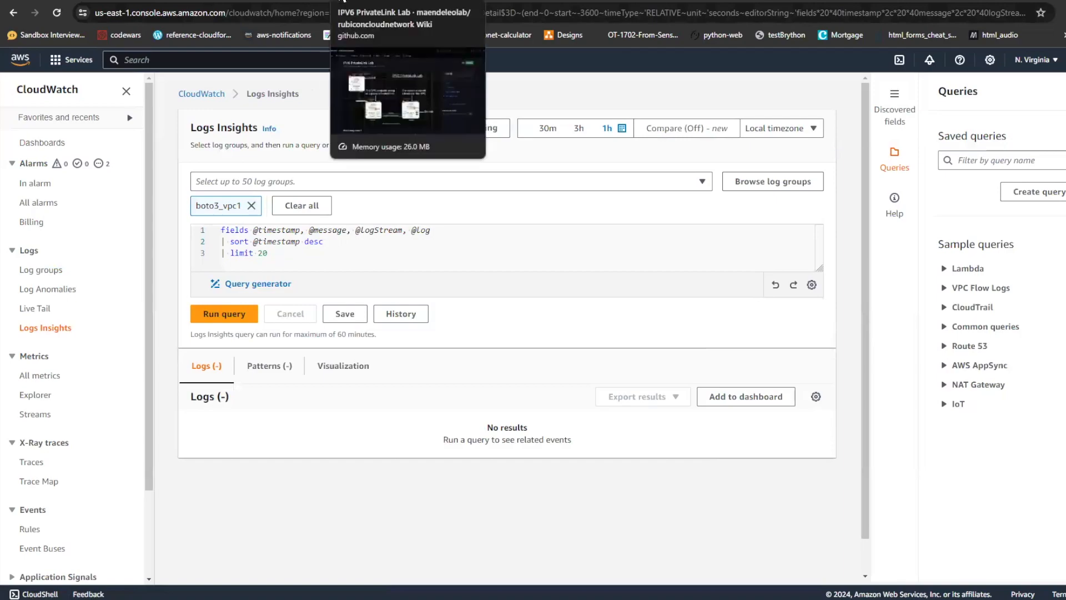
Review the IPV6 PrivateLink Lab diagram on the GitHub wiki and return to Logs Insights.
click(340, 1)
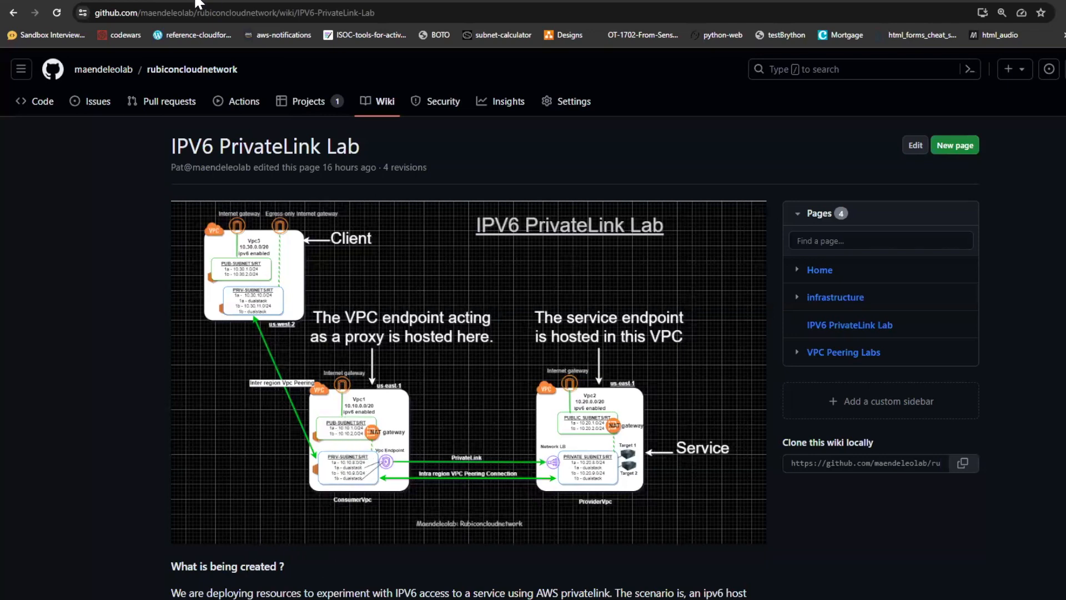
click(204, 1)
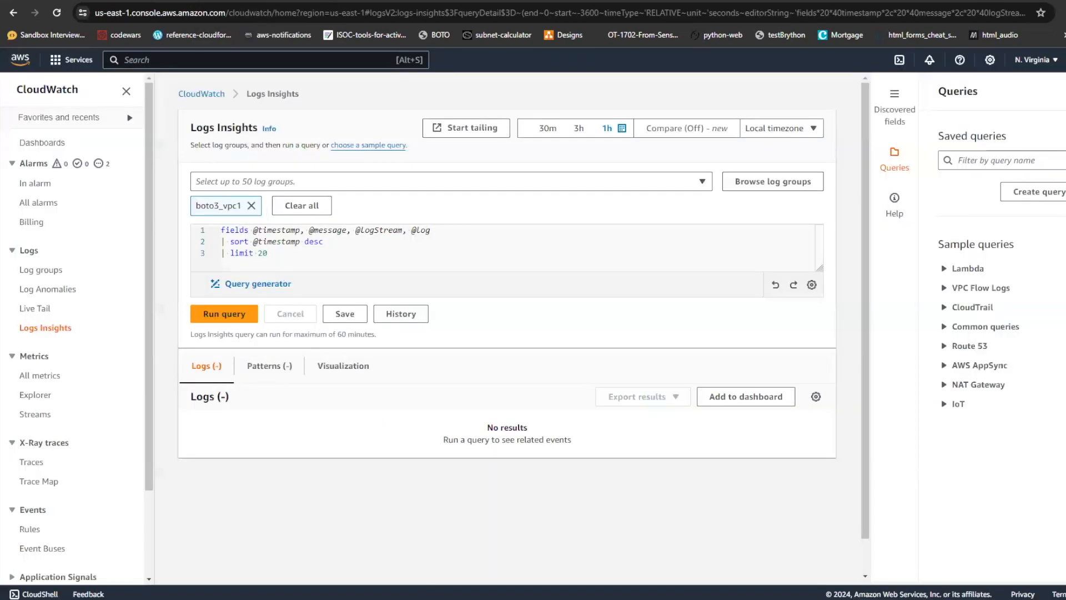
Replace the default Logs Insights query with the bytesTransferred stats query copied from Notepad.
key(alt+Tab)
double_click(515, 351)
drag(497, 342, 472, 321)
key(ctrl+c)
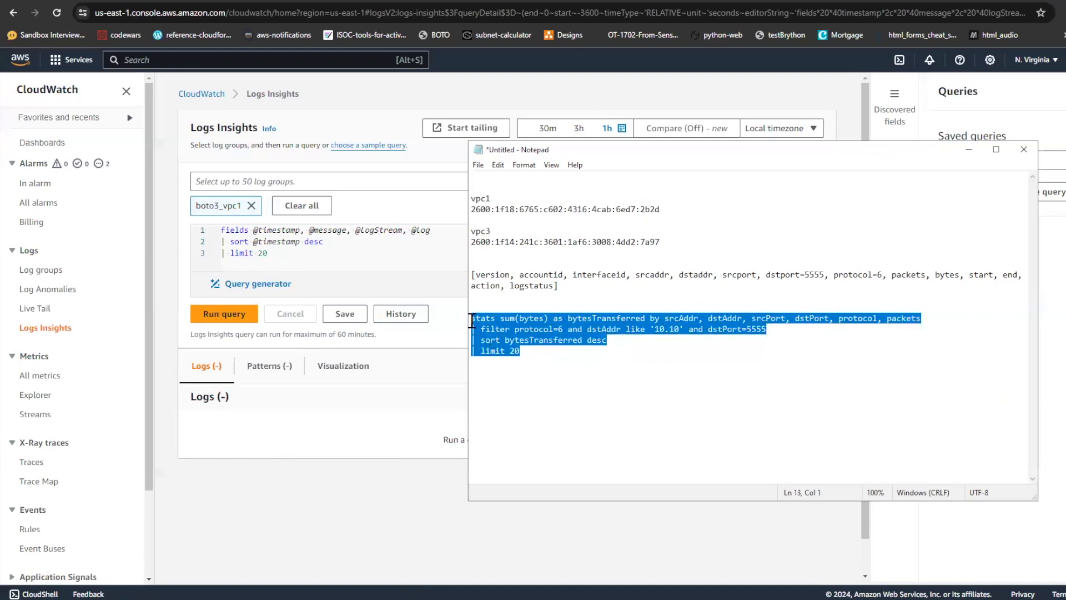
click(280, 254)
drag(269, 253, 217, 234)
key(ctrl+v)
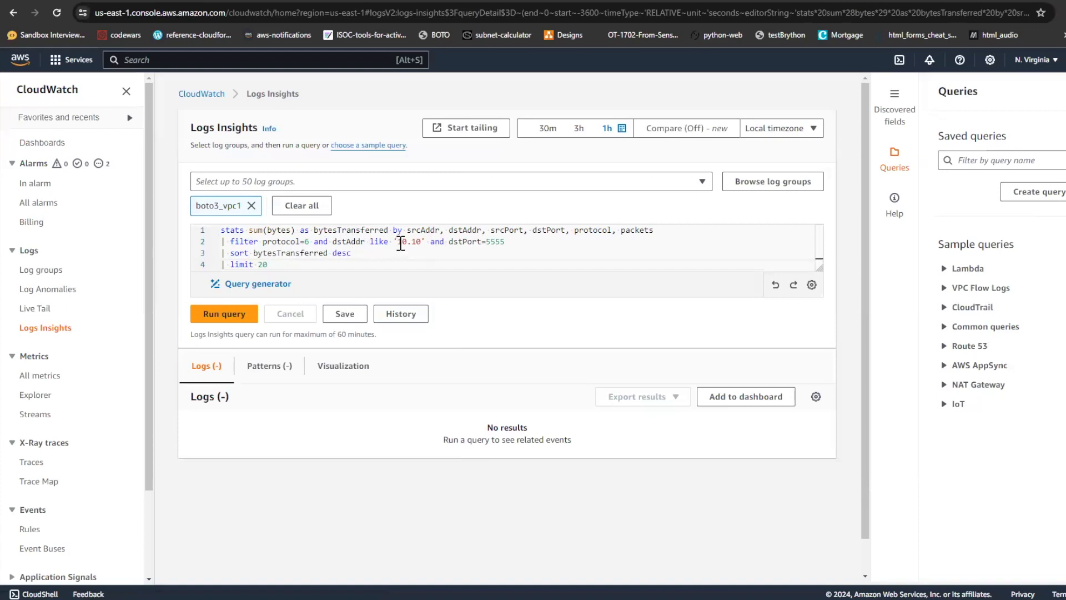
Replace 10.10 in the query's address filter with 7a97, the ending of the vpc3 address in Notepad.
click(424, 593)
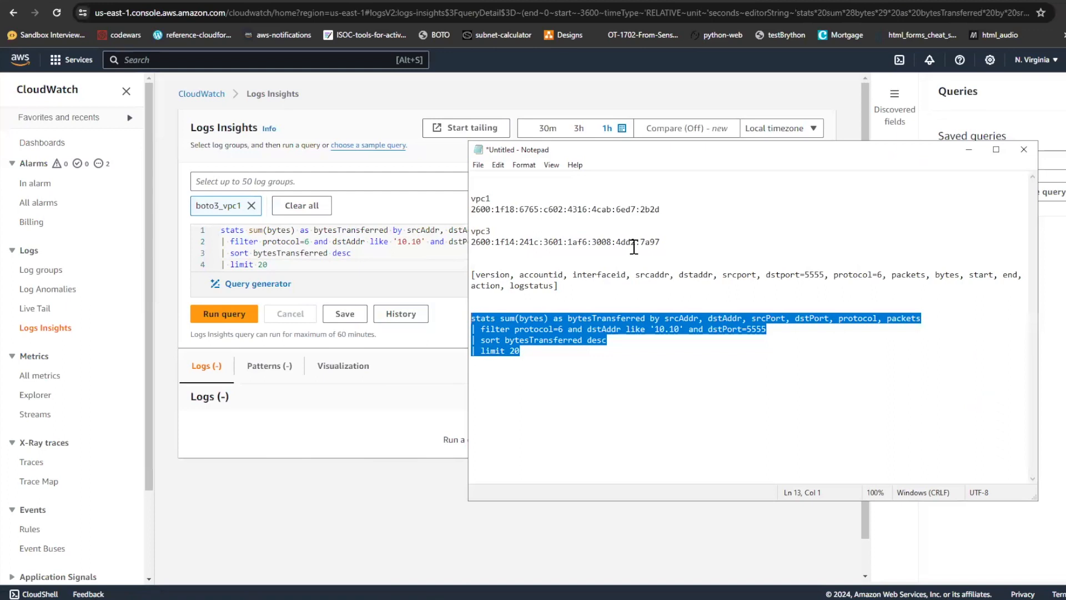
drag(640, 242, 661, 242)
key(ctrl+c)
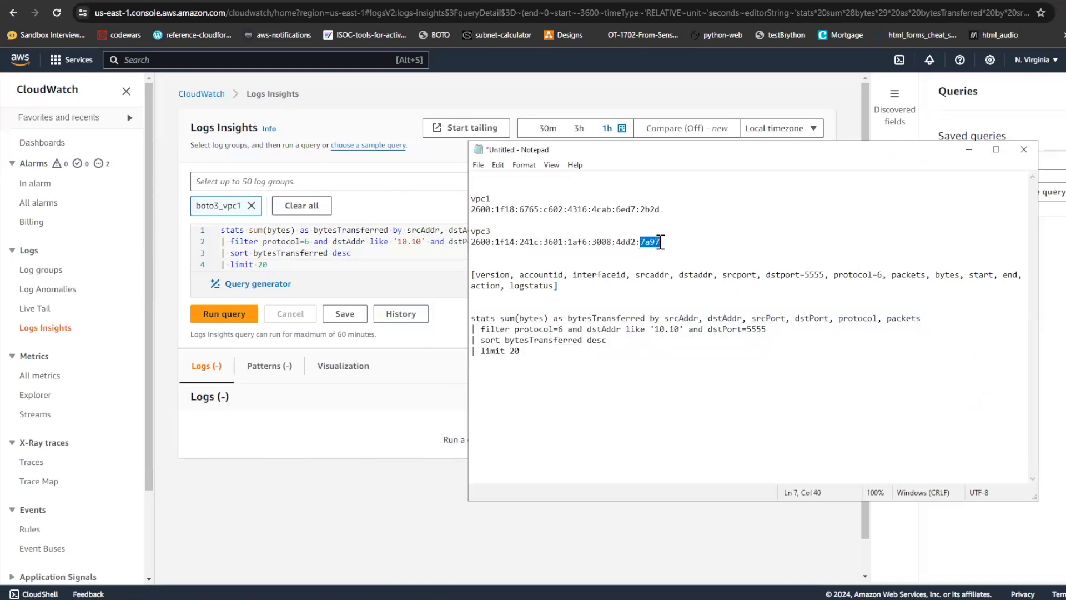
click(448, 250)
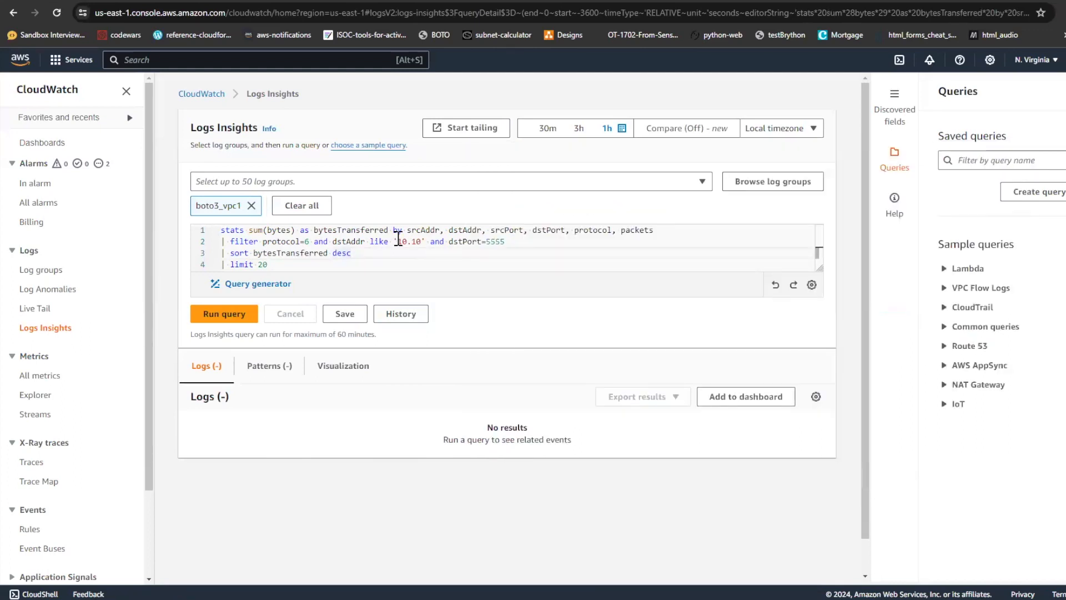
drag(398, 240, 422, 241)
key(ctrl+v)
Make the address filter match srcAddr instead of dstAddr, set the limit to 10, and run the query.
click(345, 242)
key(BackSpace)
key(BackSpace)
key(BackSpace)
text(src)
key(BackSpace)
text(1)
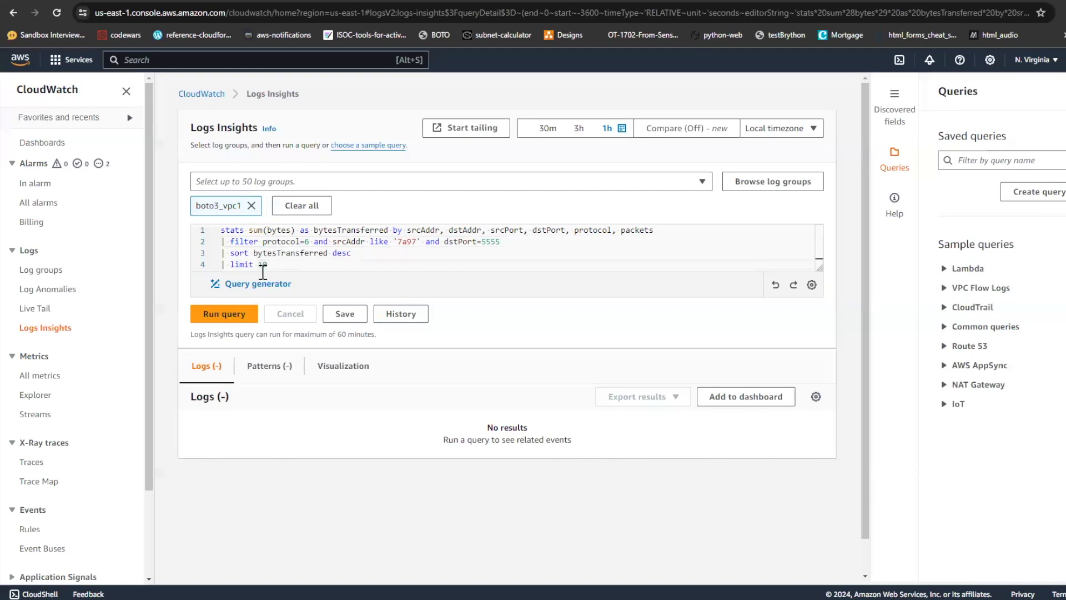
click(227, 317)
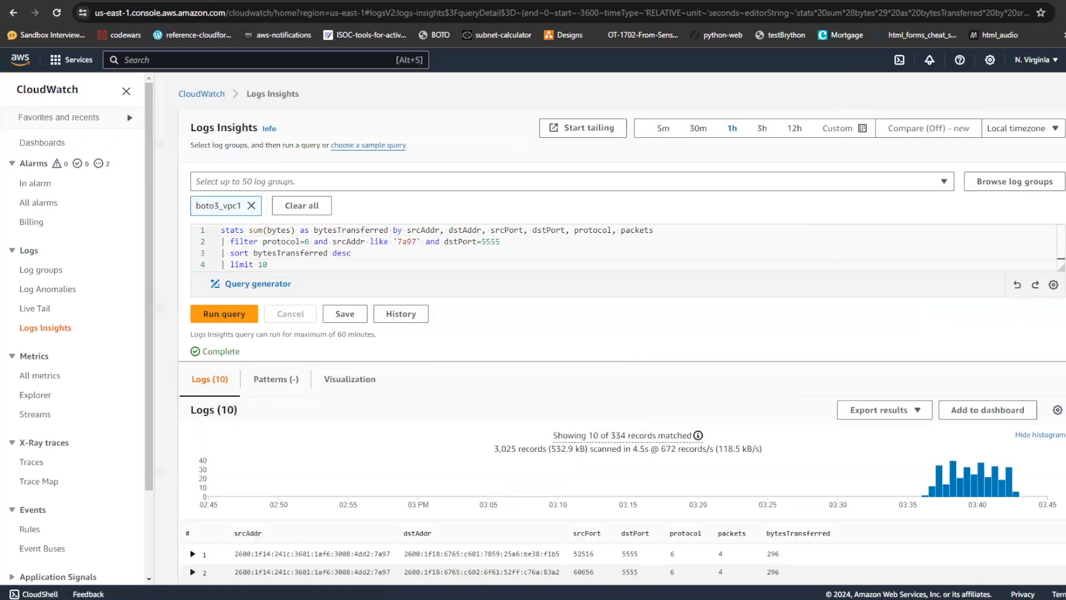
Compare the srcAddr values in the query results with the vpc3 address in Notepad and inspect the fifth record's details.
scroll(622, 333, down, 3)
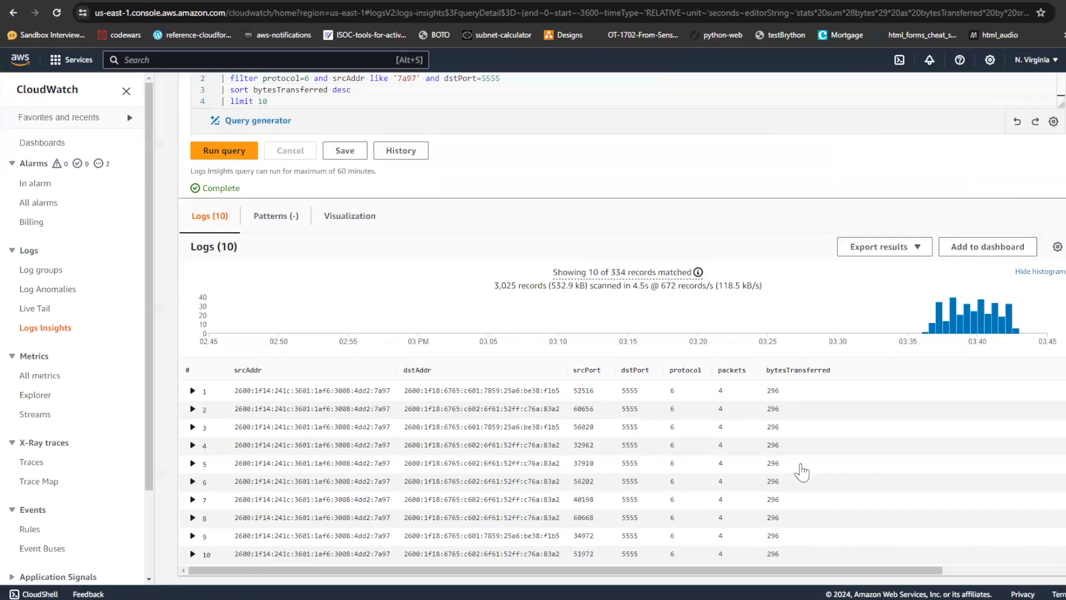
double_click(383, 409)
click(461, 599)
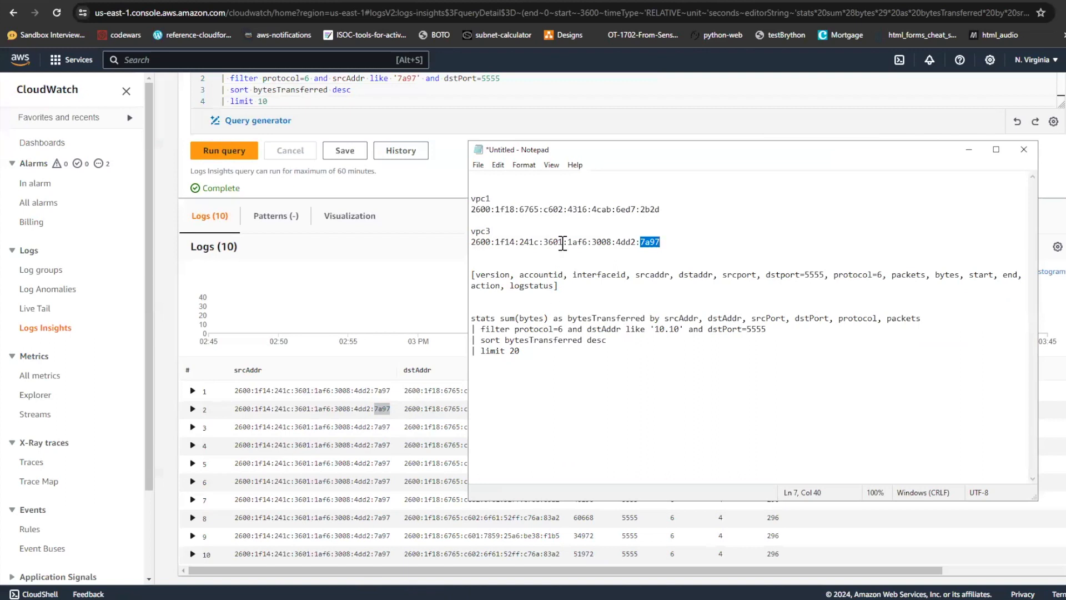
click(419, 468)
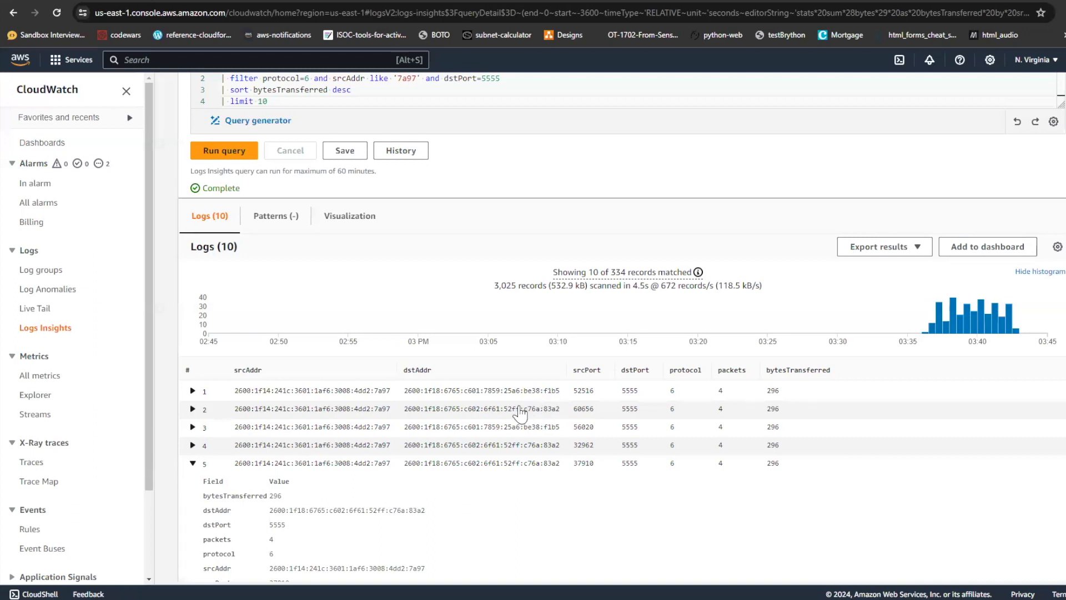
click(192, 464)
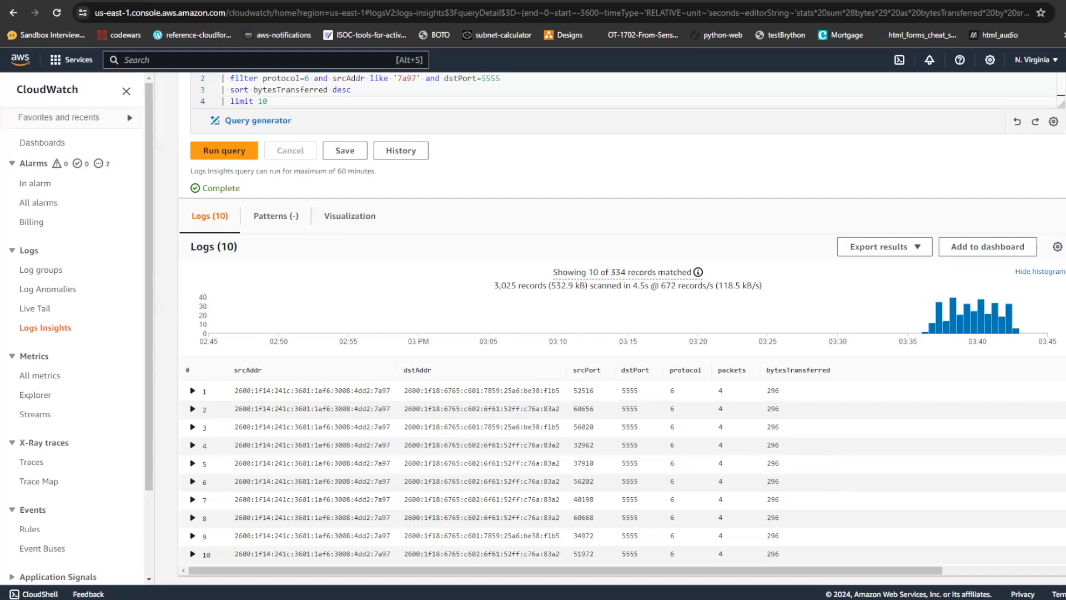
Review the query results against the traffic path in the IPV6 PrivateLink Lab diagram, ending back in Logs Insights.
scroll(622, 333, up, 3)
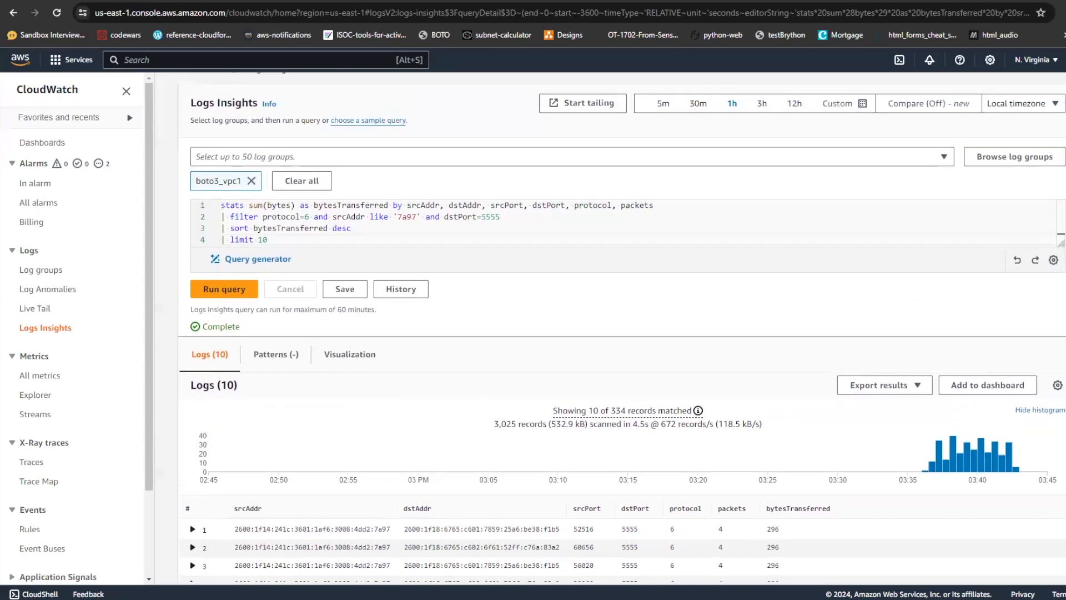
scroll(622, 331, down, 1)
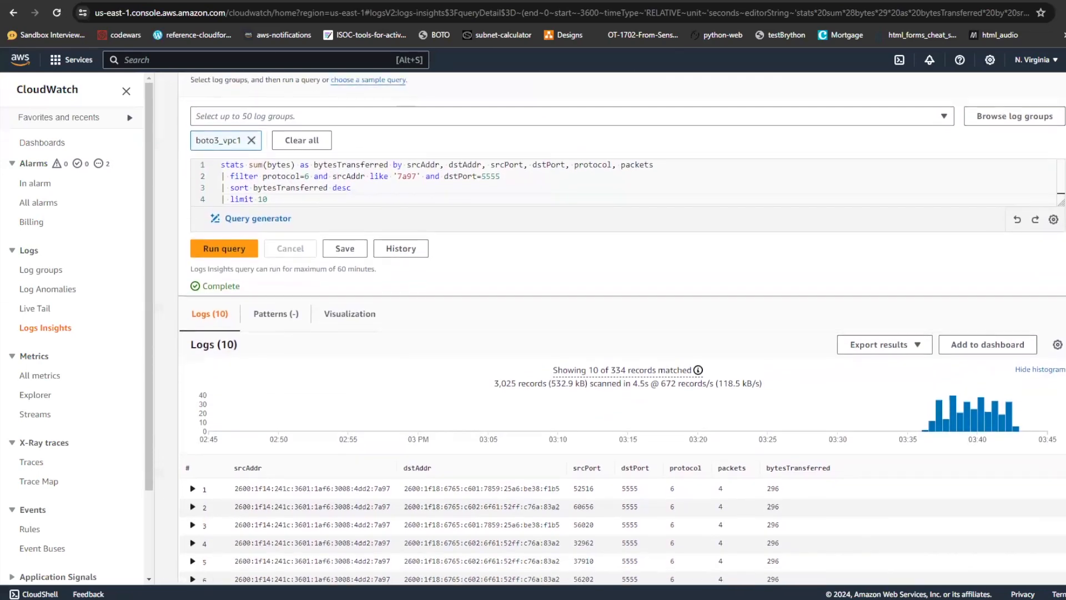
scroll(622, 331, down, 1)
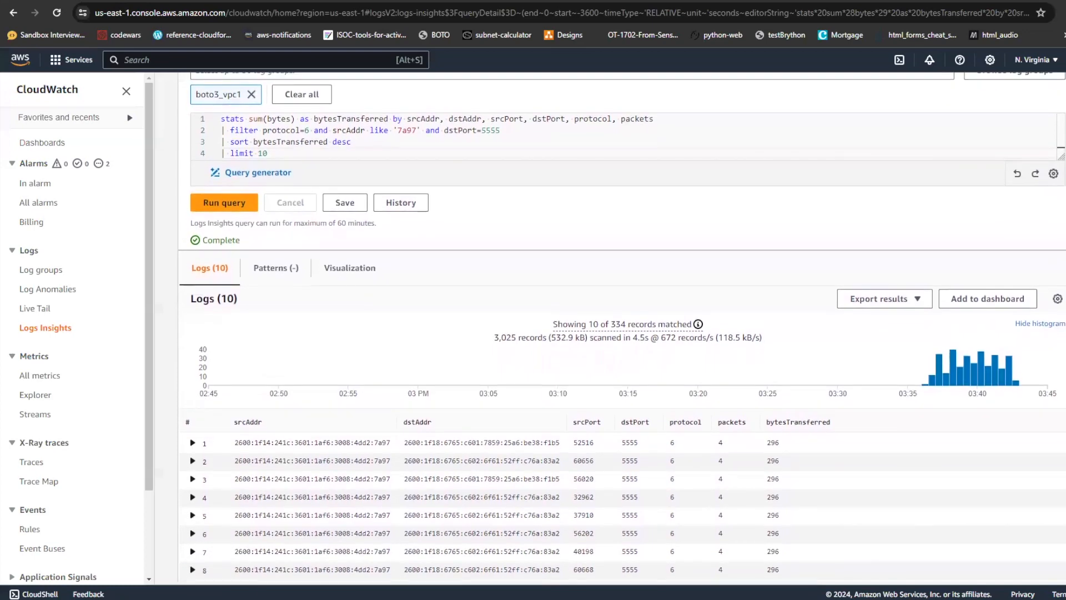
scroll(622, 330, up, 1)
scroll(622, 330, down, 1)
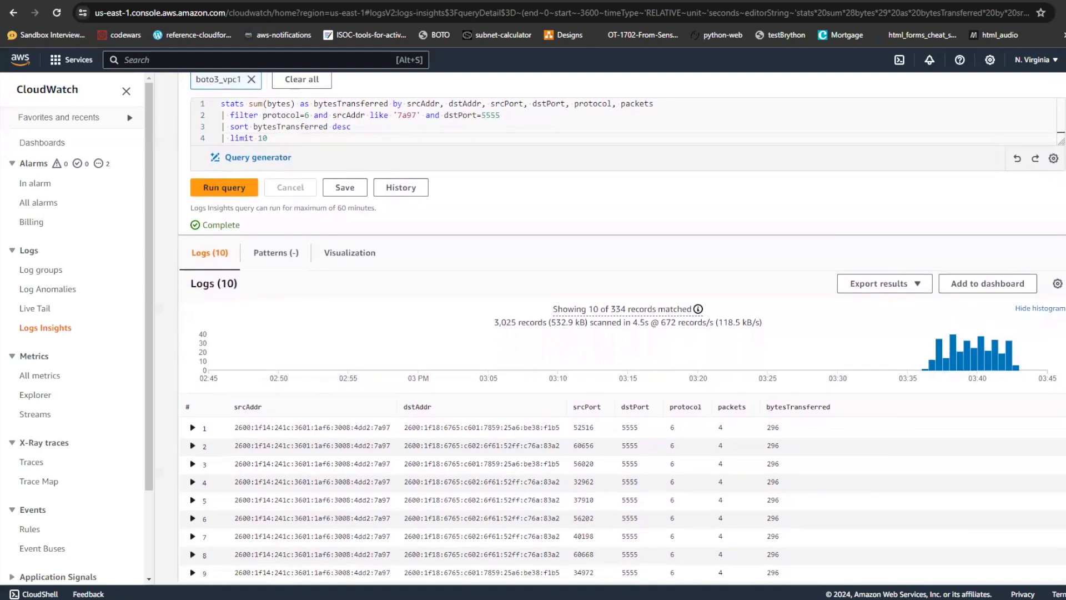
scroll(622, 330, down, 1)
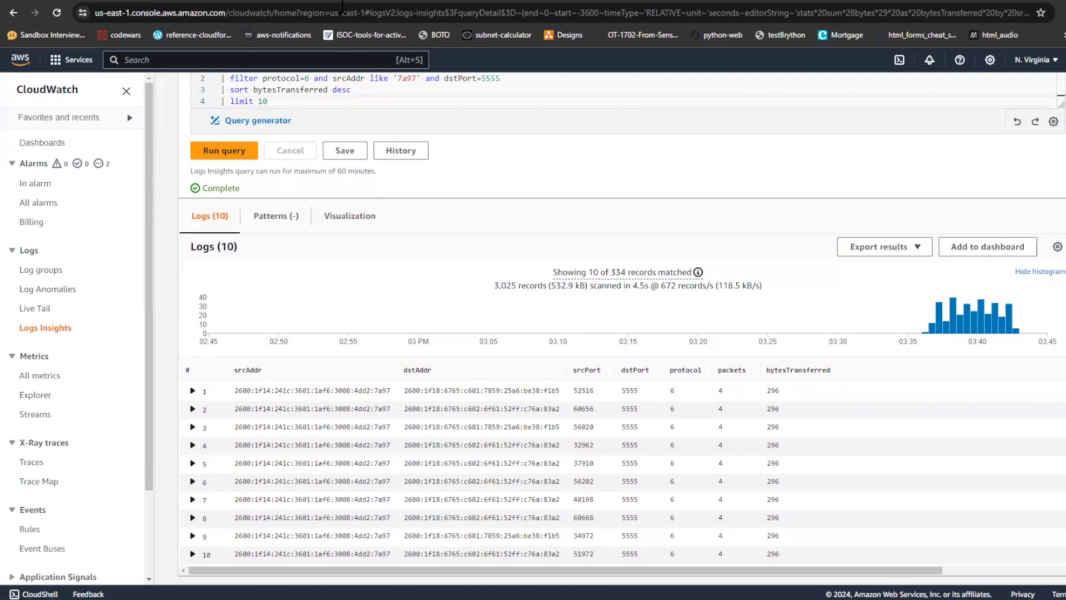
key(alt+Tab)
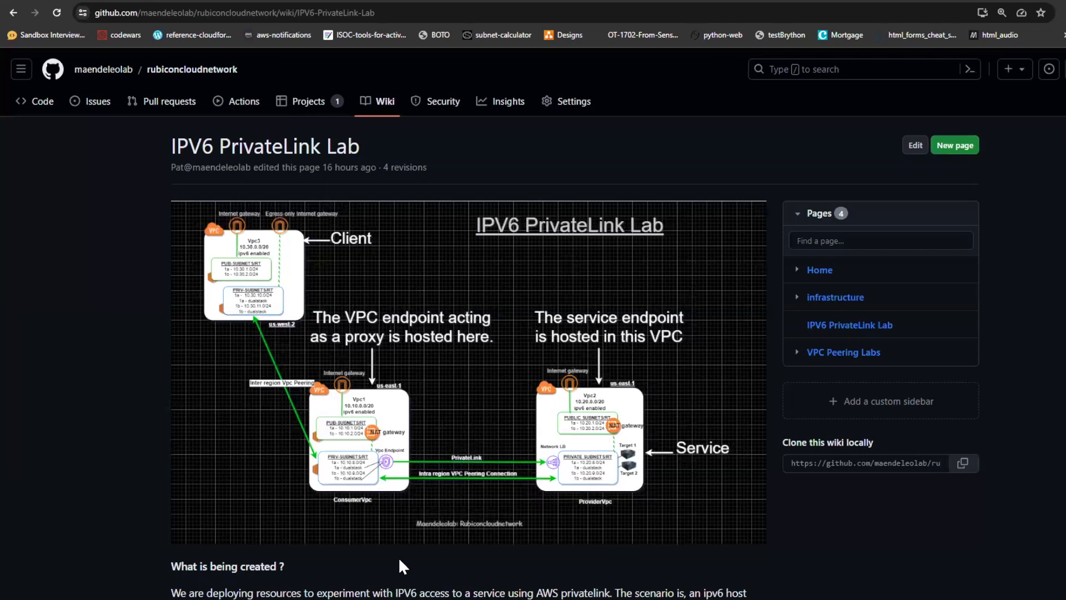
click(206, 7)
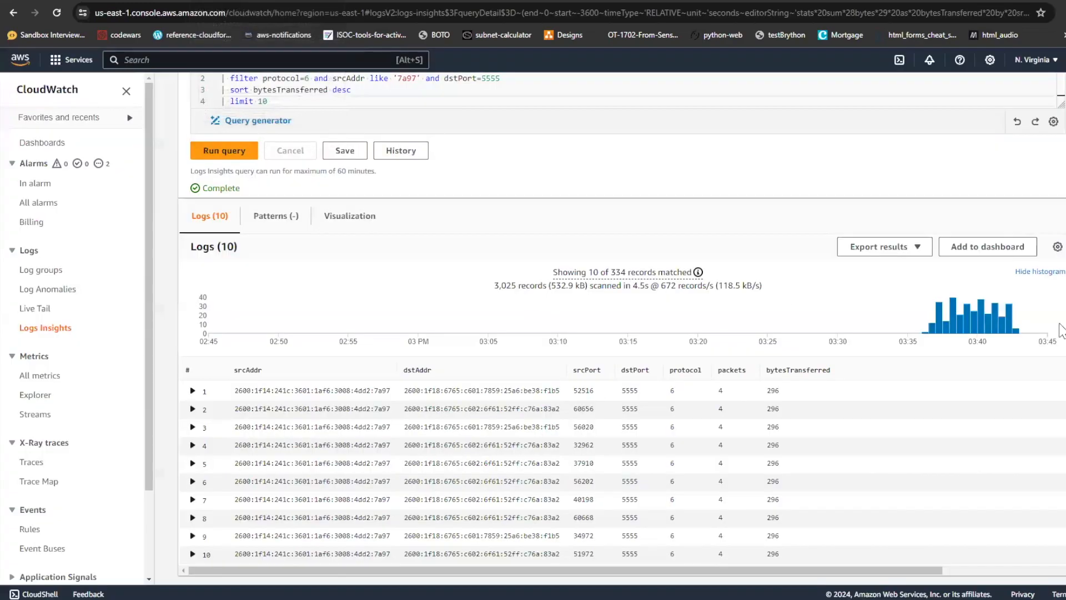
Switch the queried log group from boto3_vpc1 to boto3_vpc2 and run the same query.
scroll(258, 177, up, 3)
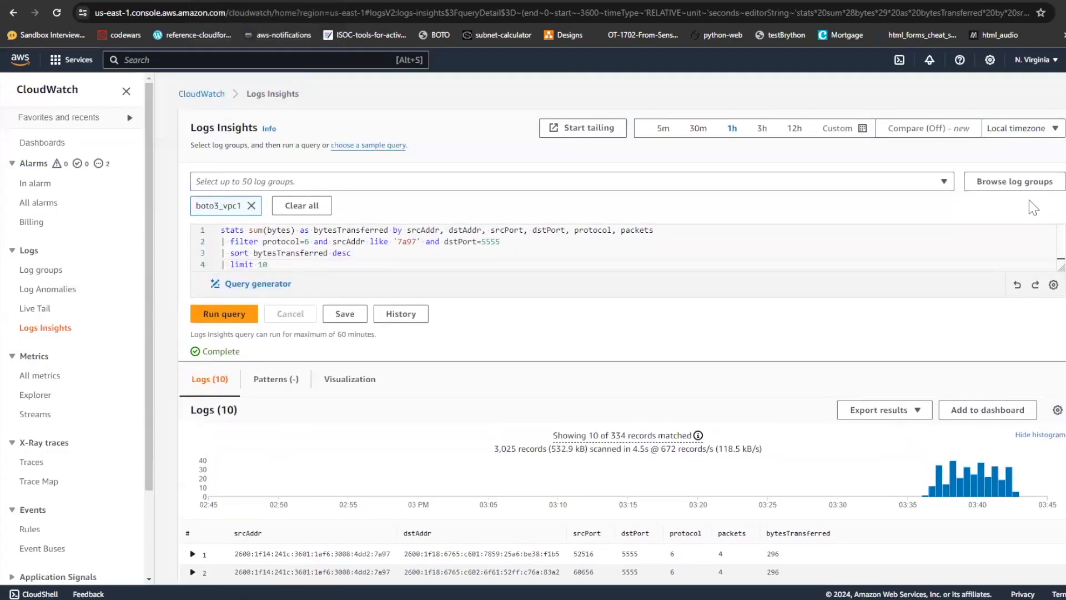
click(252, 206)
click(289, 183)
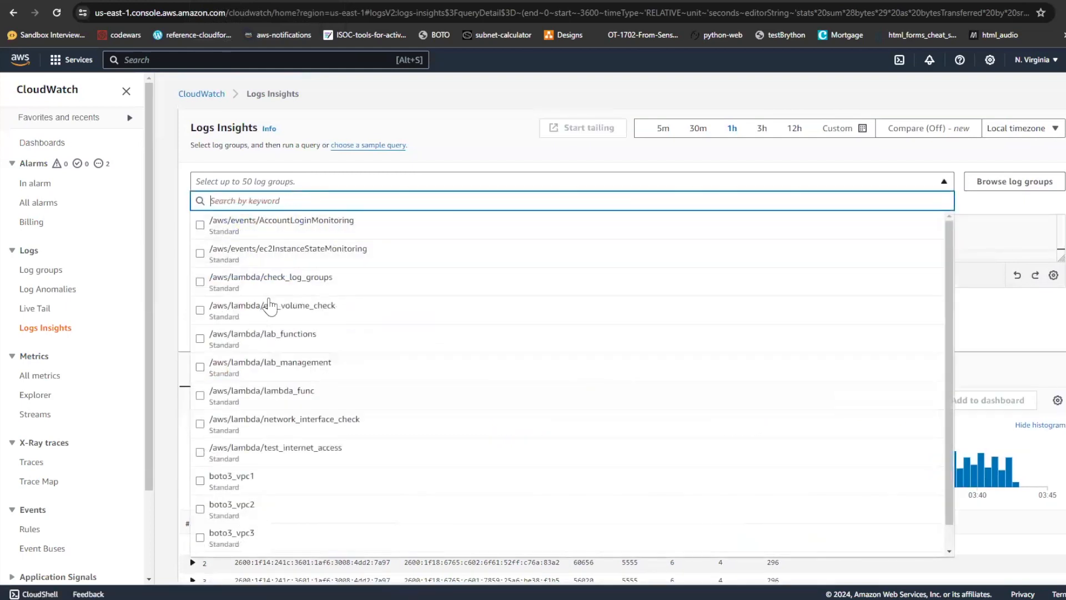
click(201, 509)
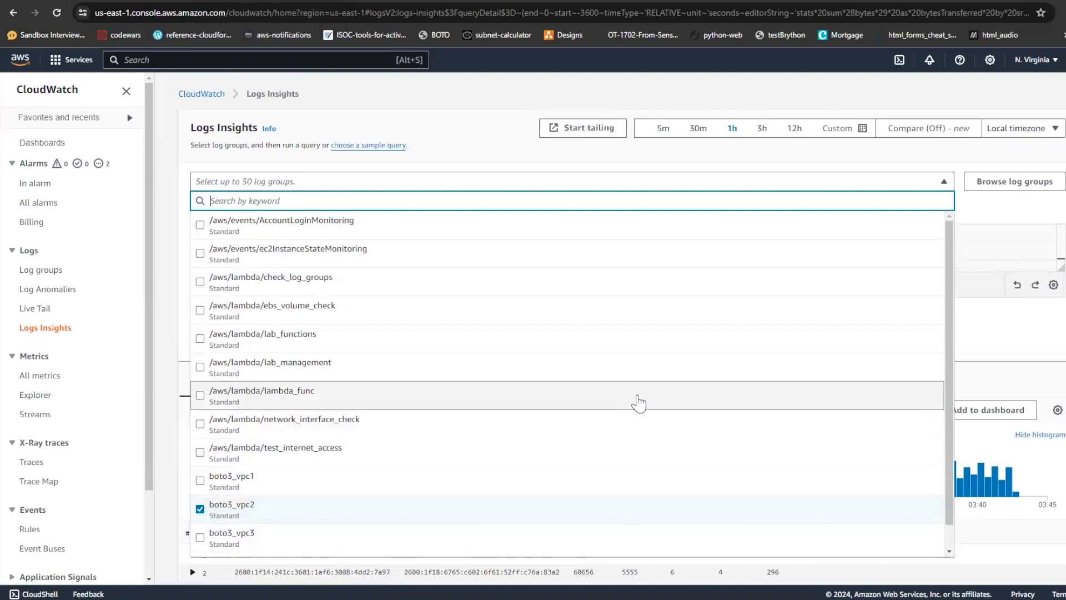
click(1015, 326)
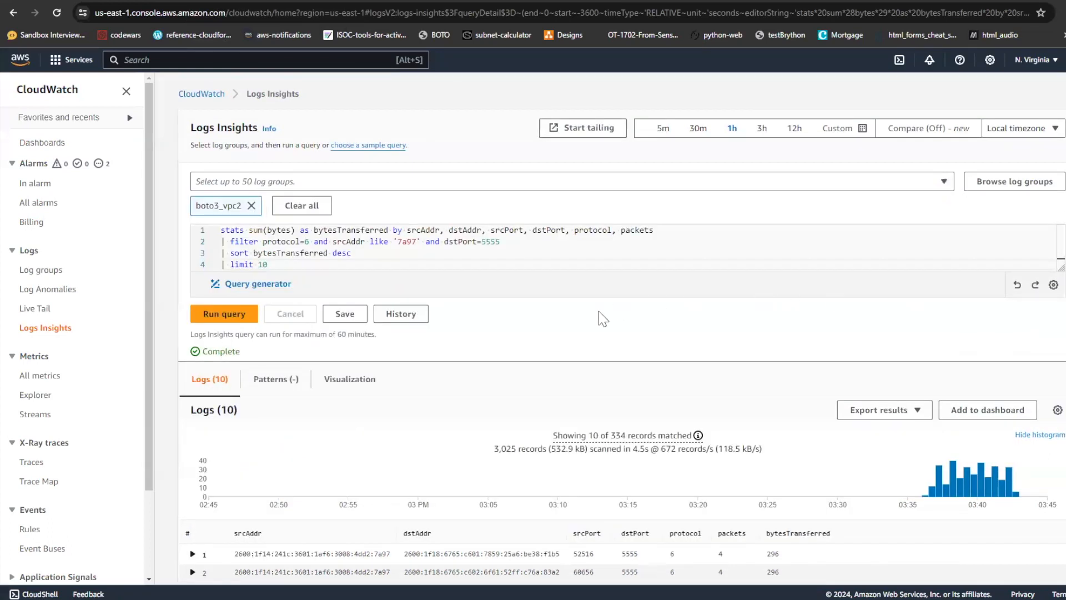
click(225, 316)
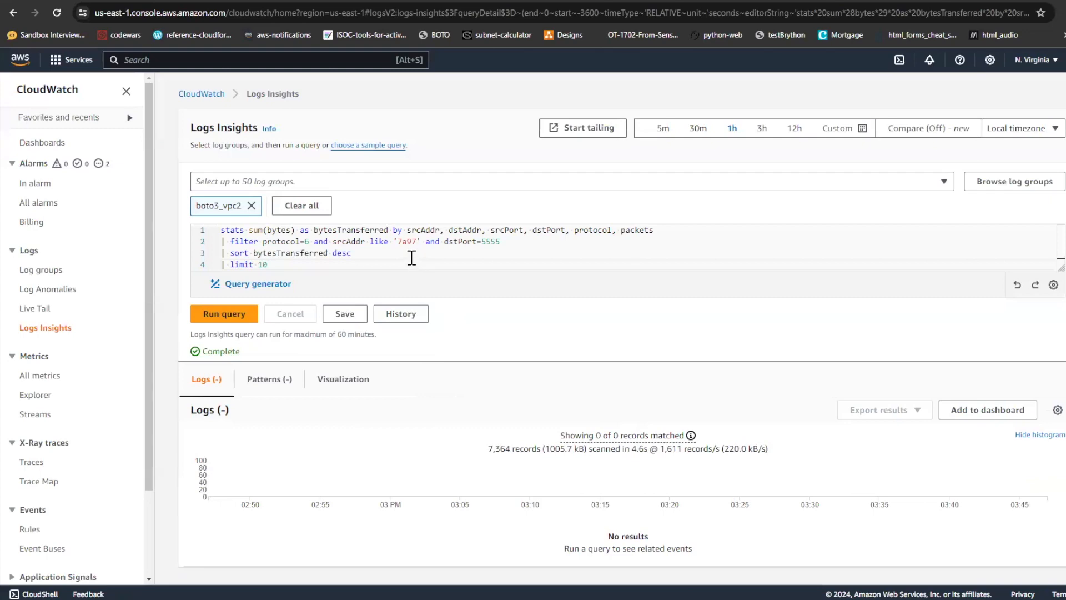
Review the diagram, traffic path and list of created resources on the IPV6 PrivateLink Lab wiki page.
click(340, 0)
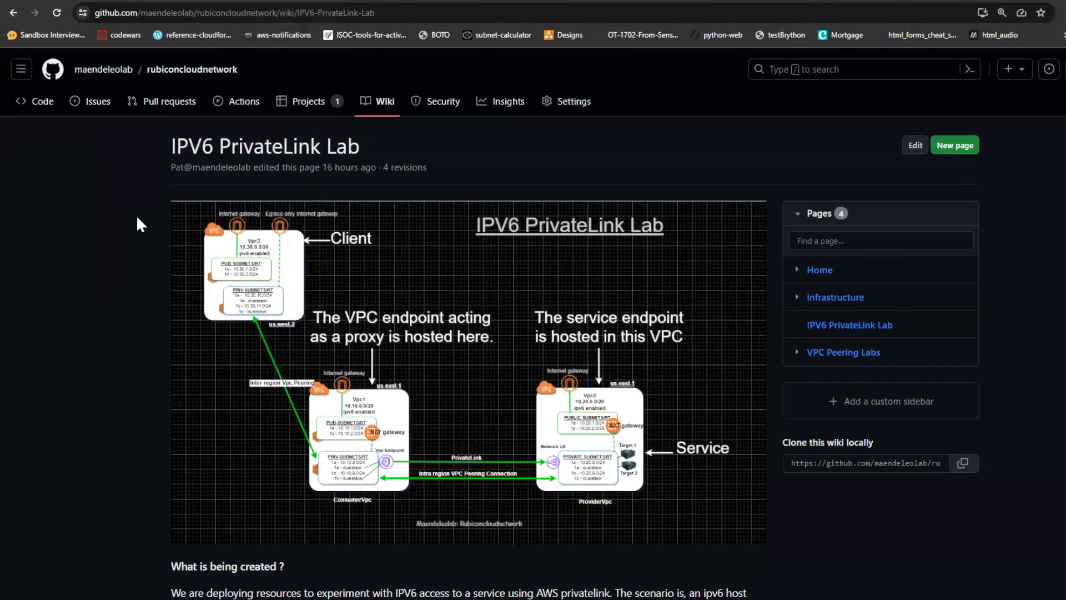
scroll(129, 264, down, 5)
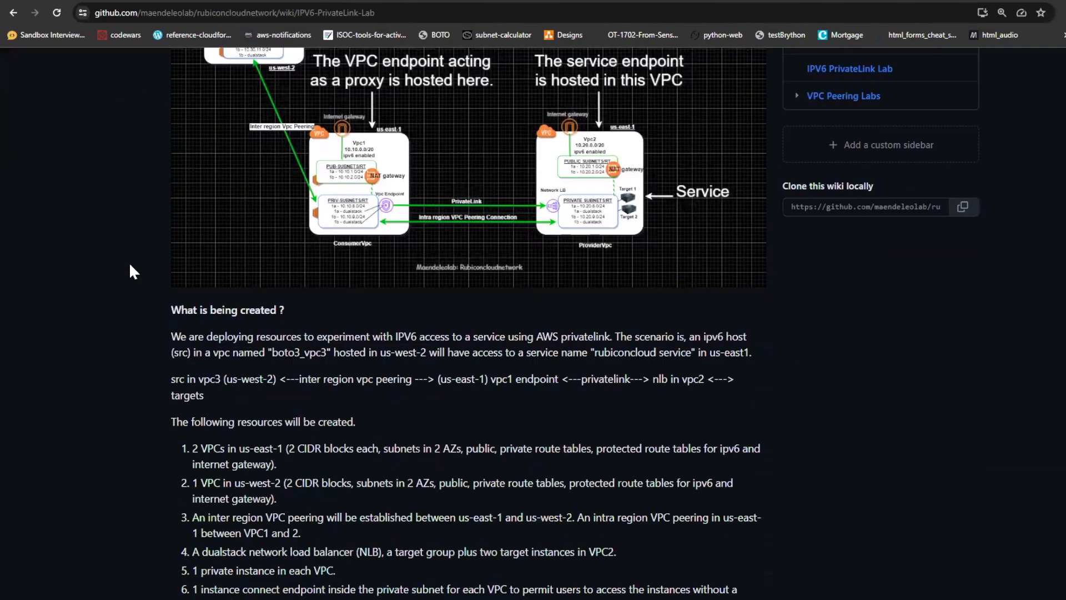
scroll(129, 265, down, 2)
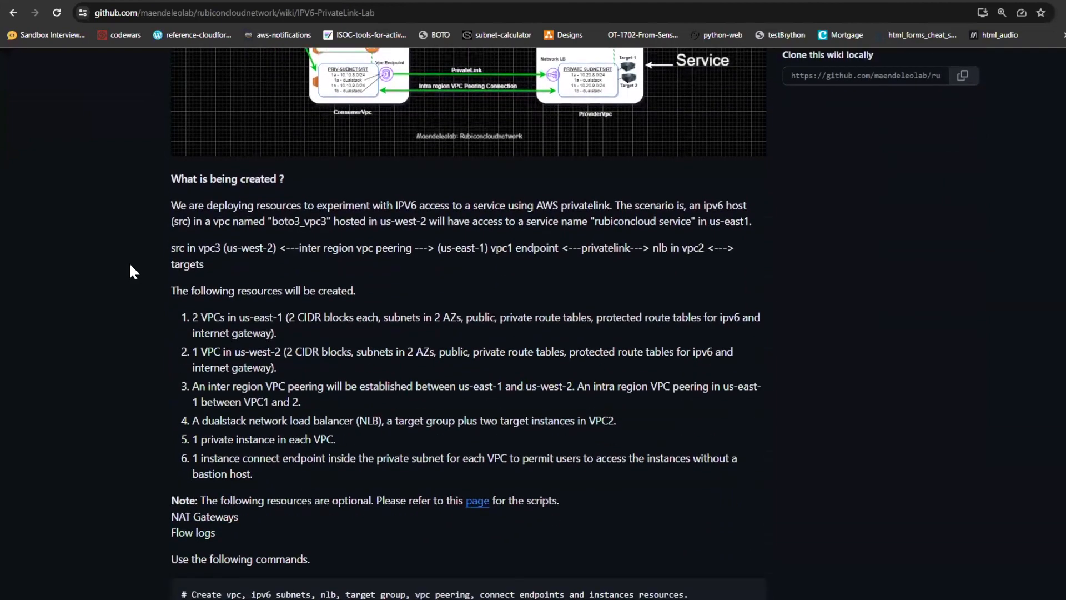
scroll(129, 271, down, 2)
scroll(129, 271, up, 2)
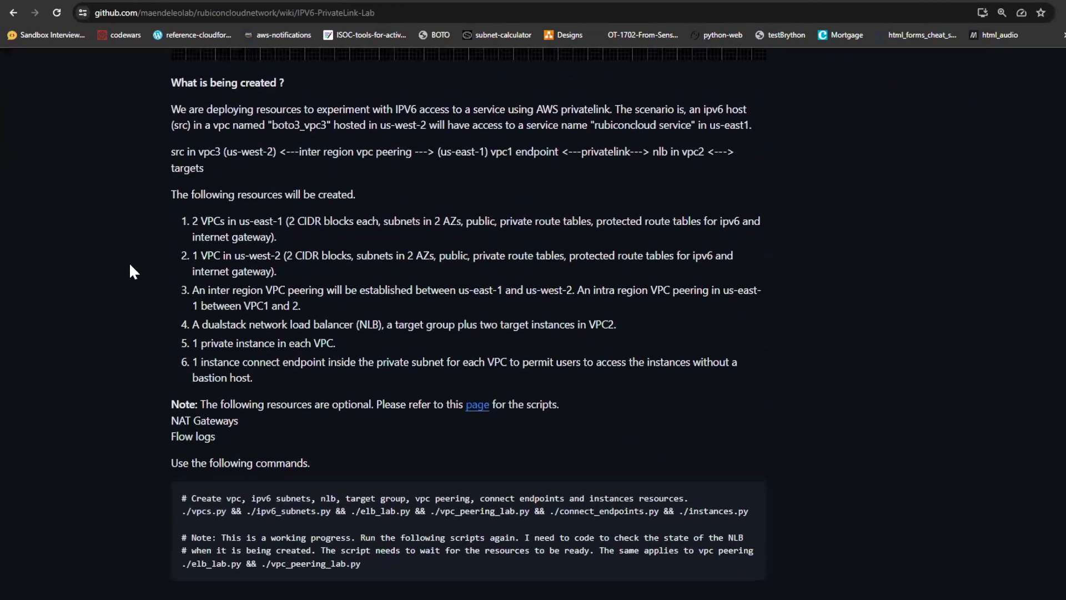
scroll(130, 265, up, 6)
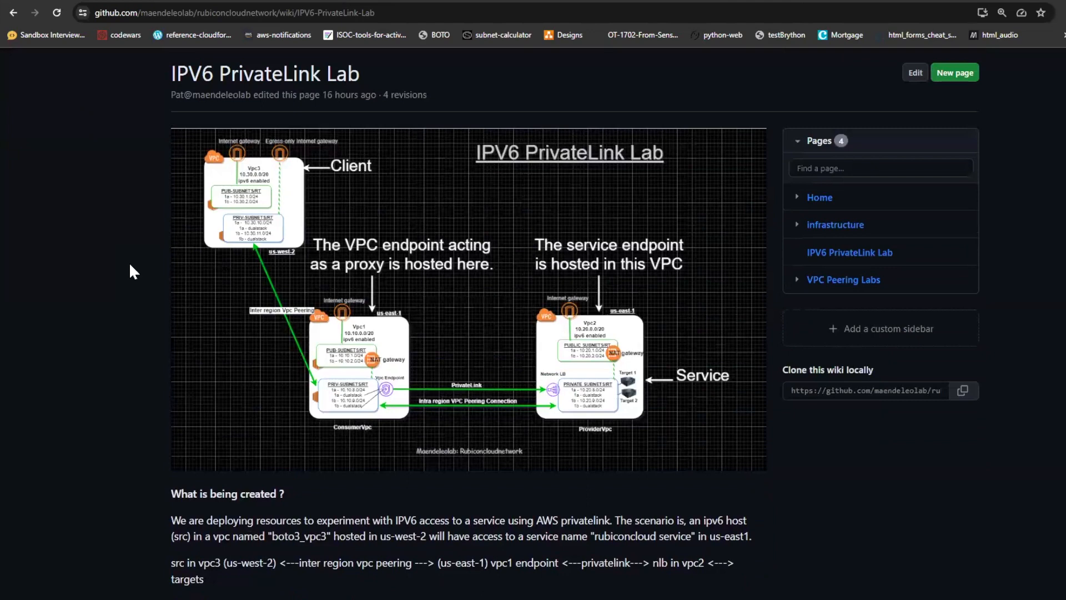